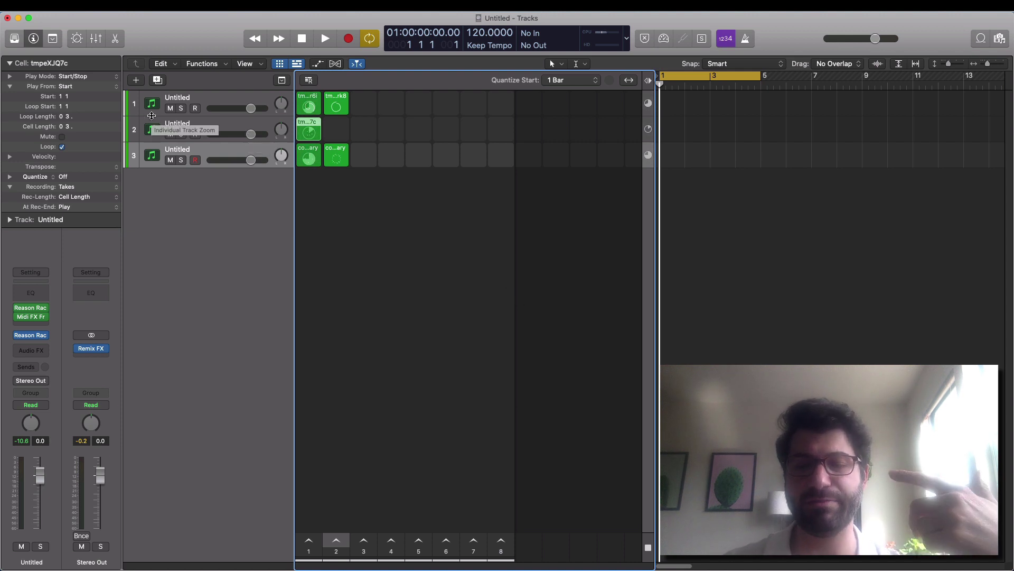
key("y")
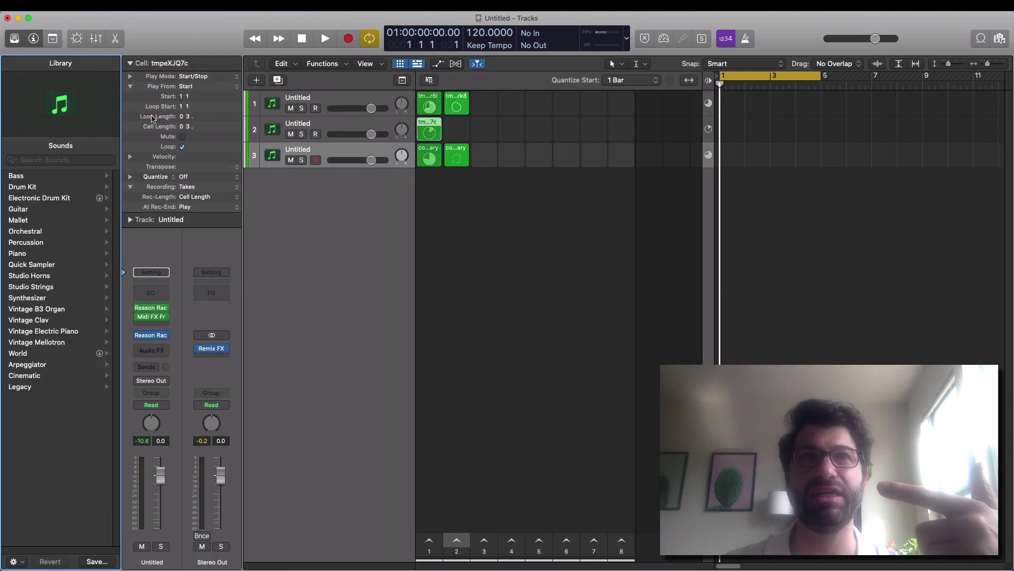
key("y")
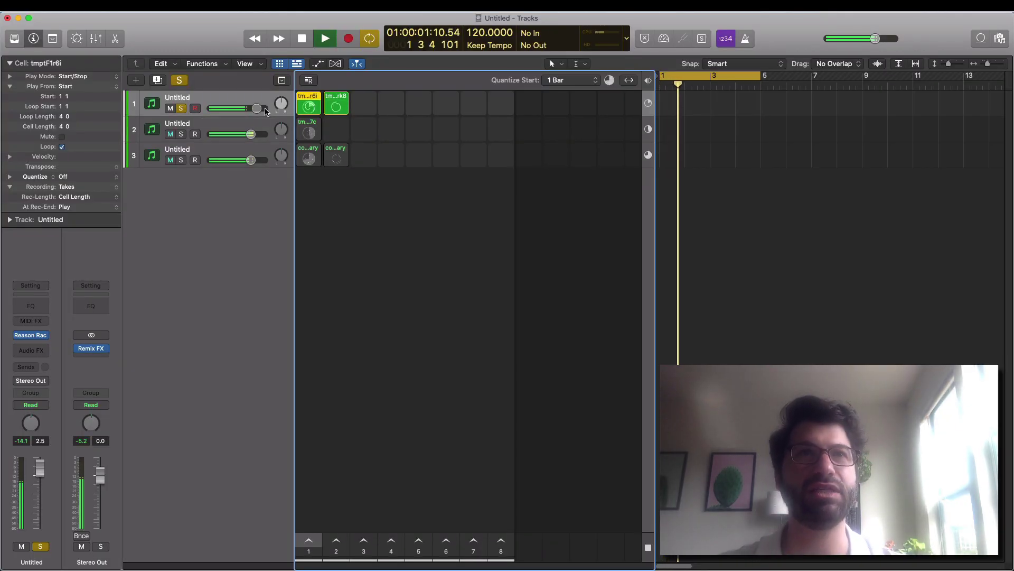
Step: Solo the second track alongside the first and rename it Bass
left_click(182, 134)
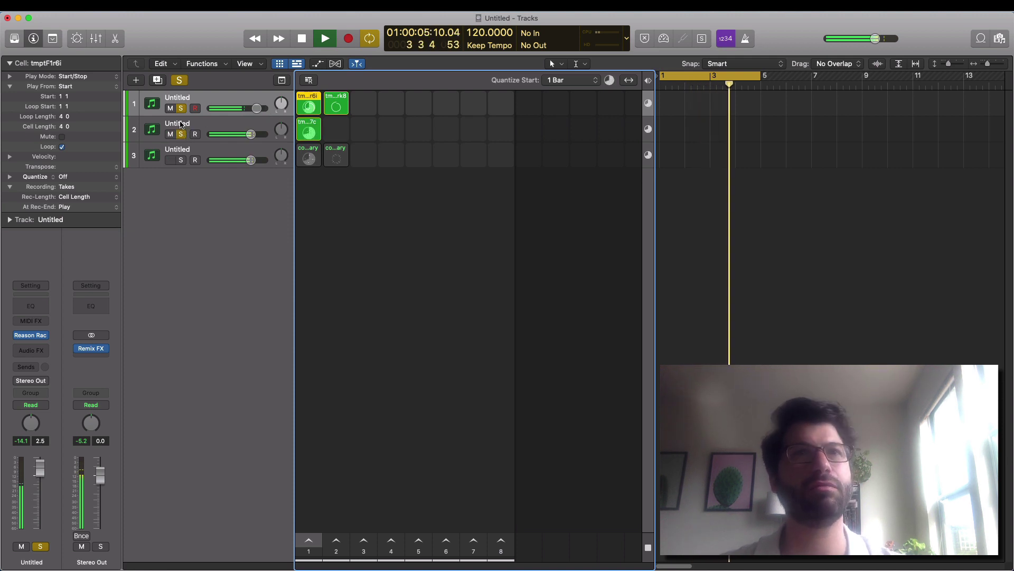
double_click(178, 123)
type("Bass")
key("Return")
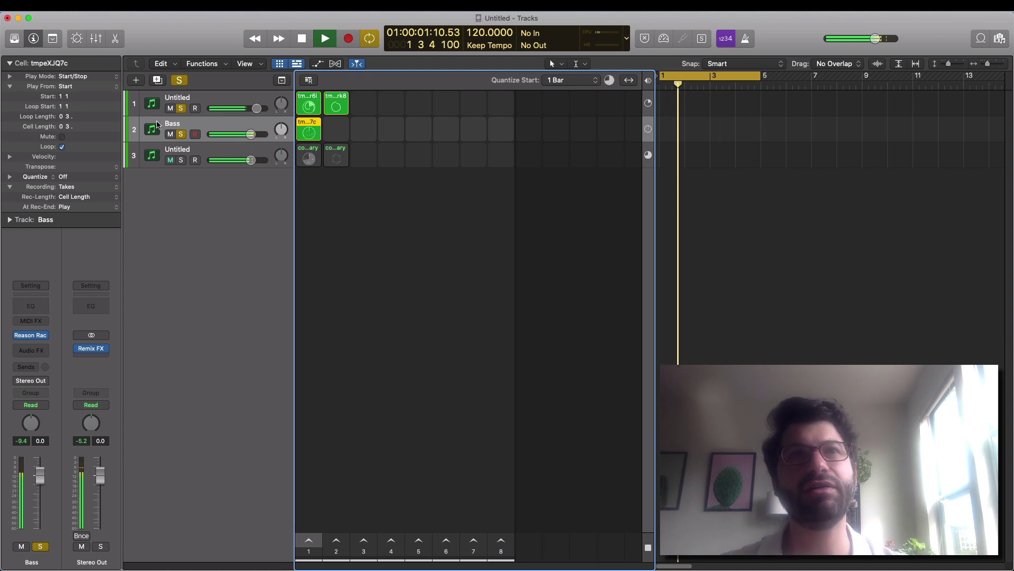
Step: Add the third track to the soloed playback, then clear all solos and stop playback
left_click(180, 158)
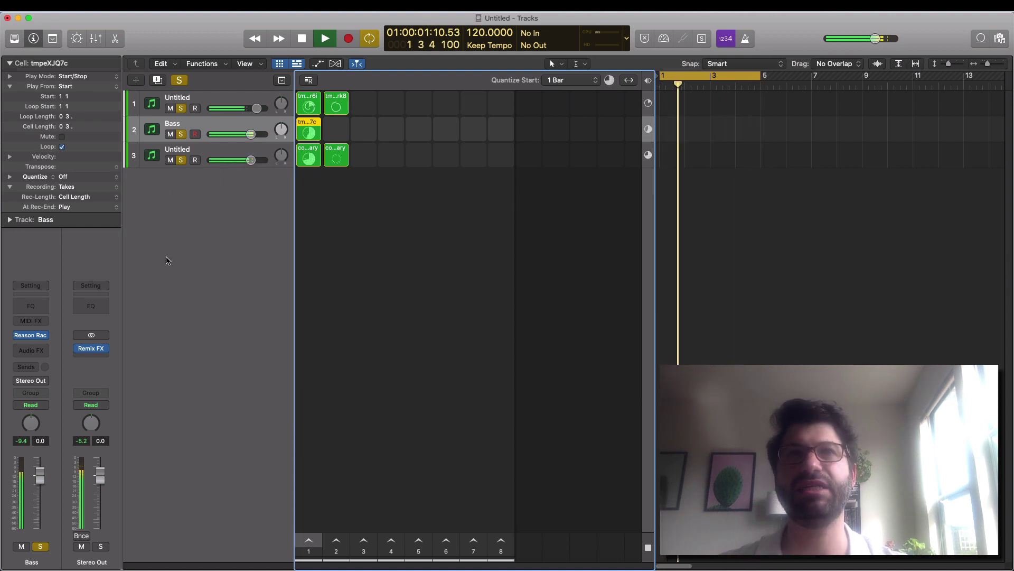
left_click(202, 149)
left_click(179, 80)
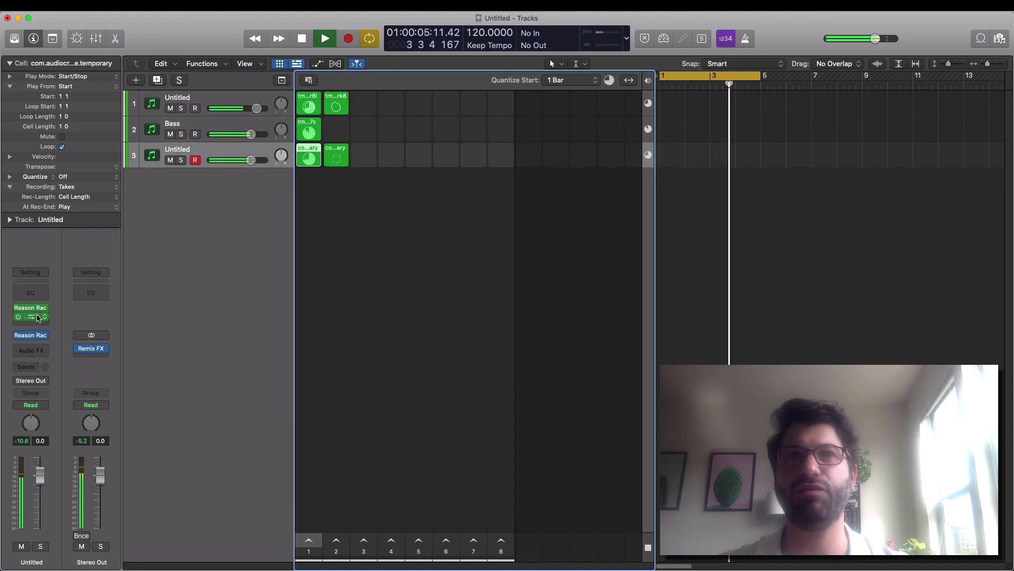
key("space")
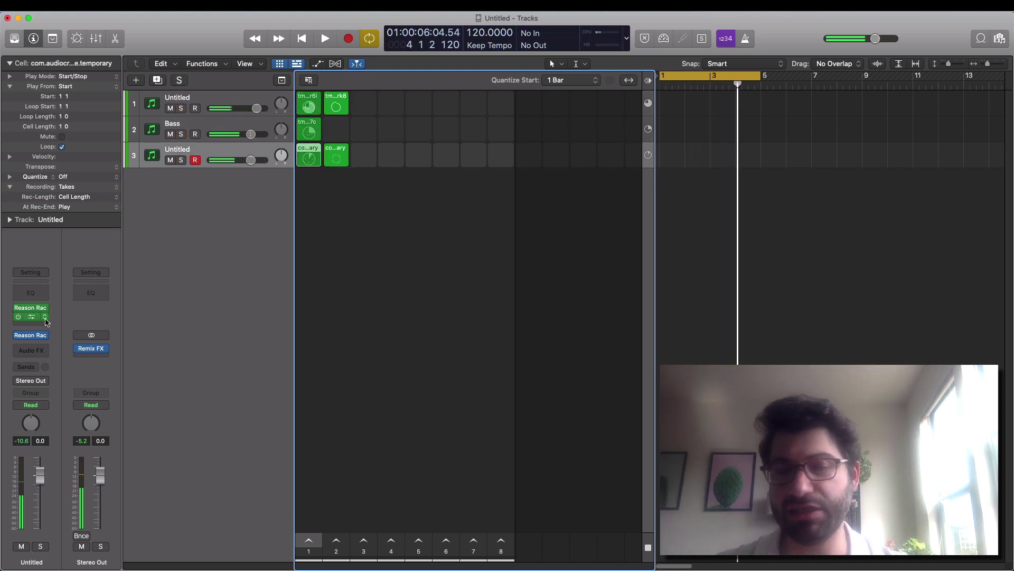
Step: Play back the live loop cells of scene 2, then stop playback
mouse_move(37, 317)
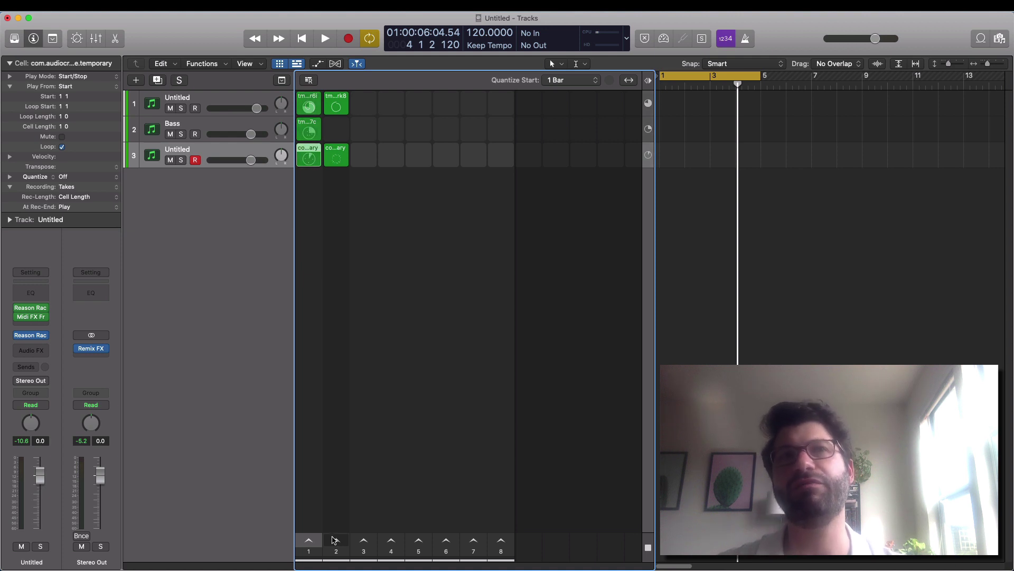
key("space")
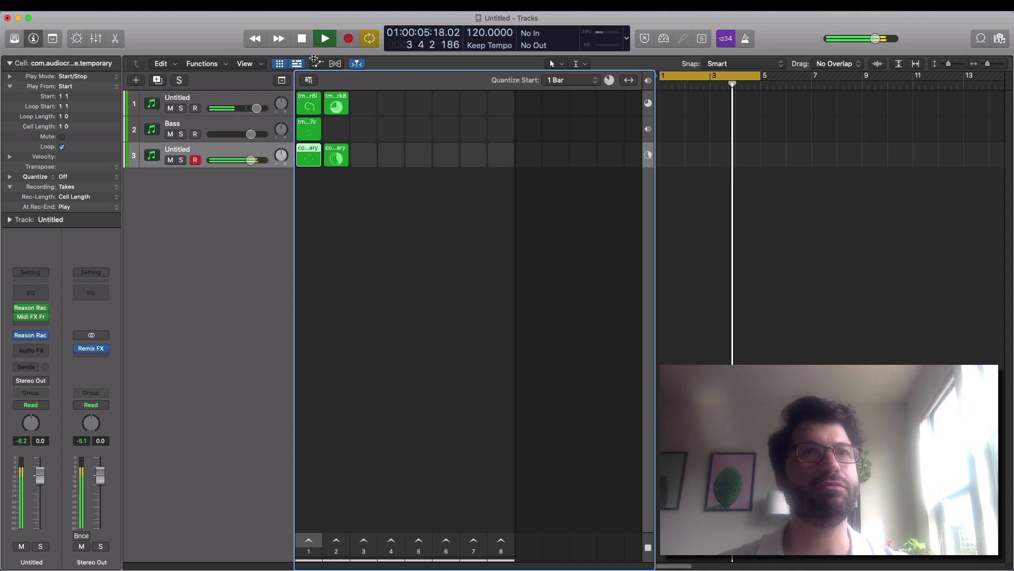
key("space")
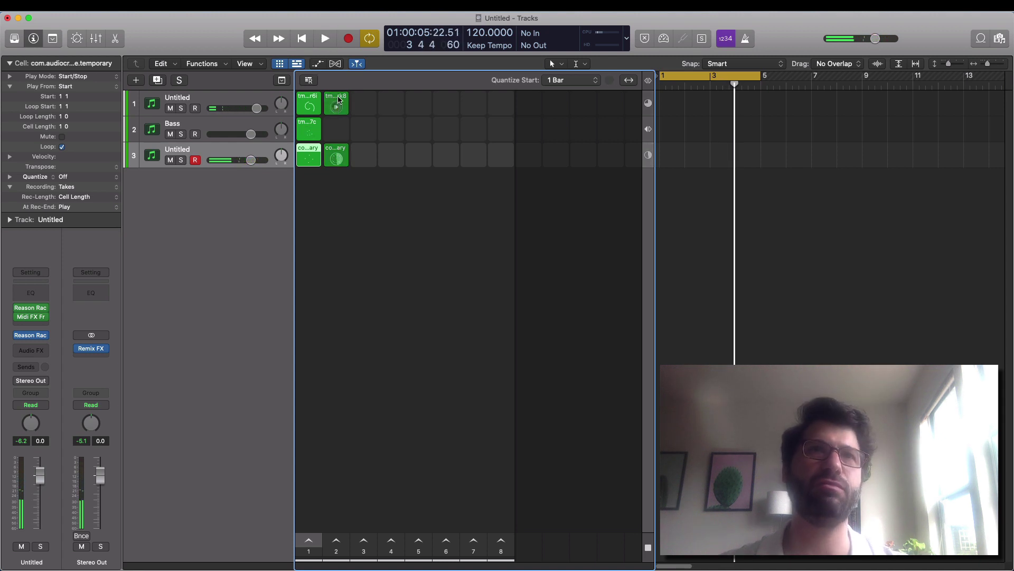
Step: Open the Reason Rack Plugin on the first track and end patch browsing for its Dr. OctoRex device
left_click(239, 102)
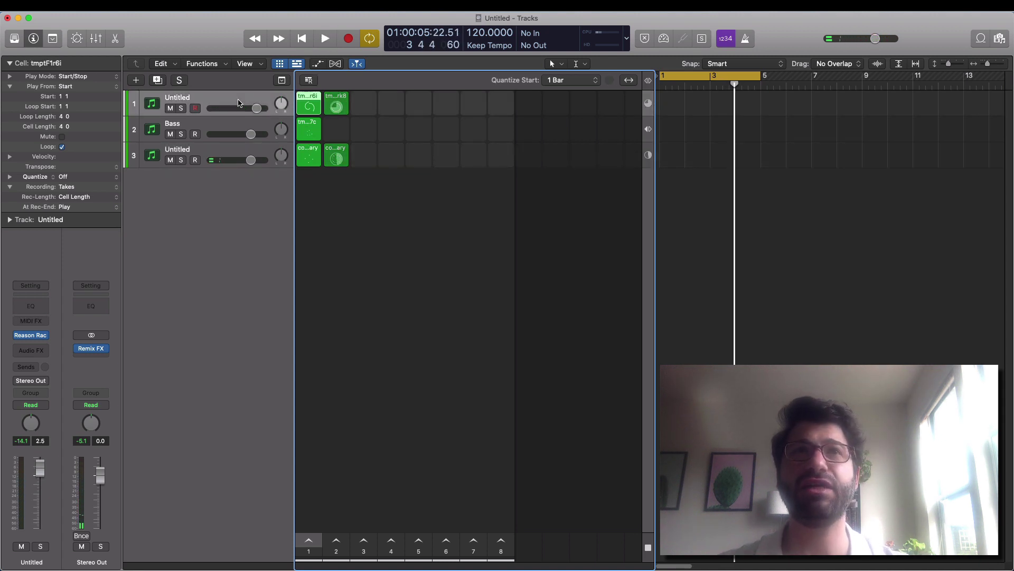
left_click(32, 336)
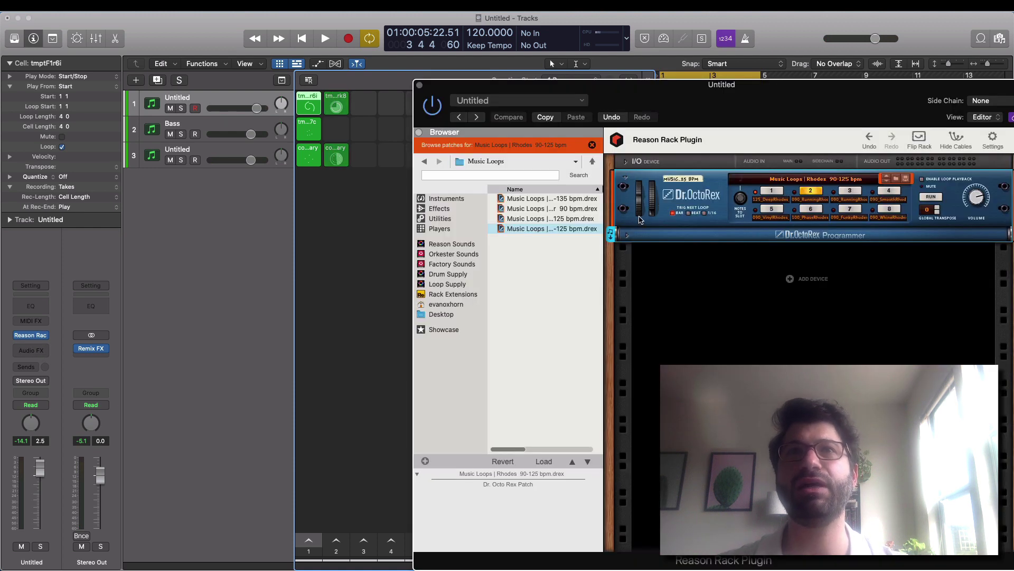
left_click_drag(611, 233, 649, 244)
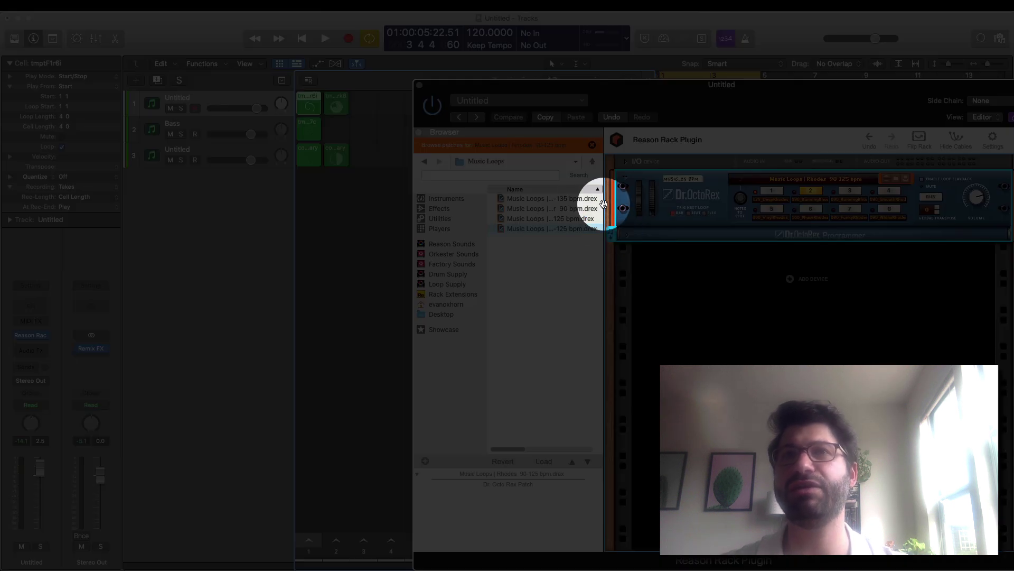
left_click(591, 145)
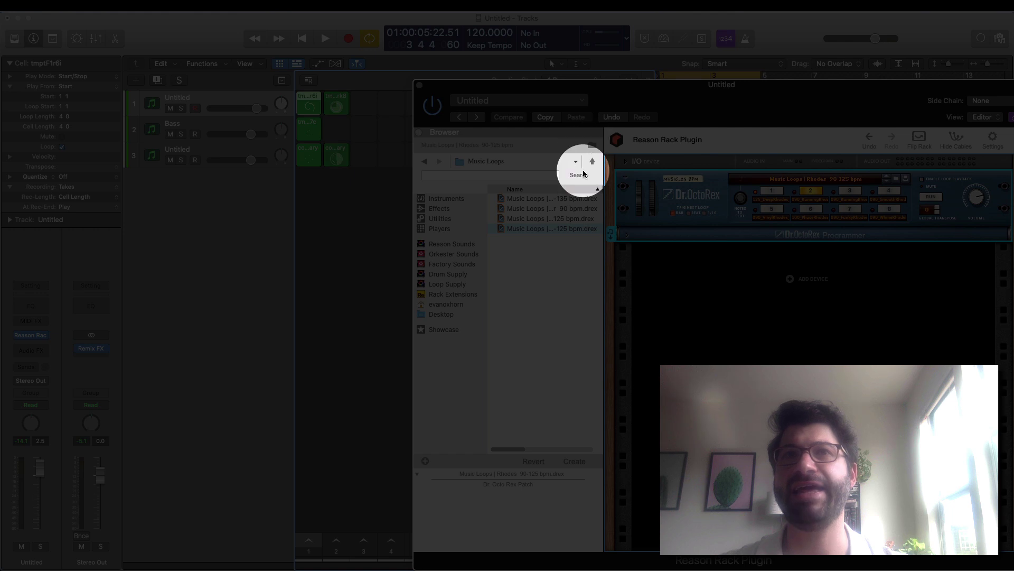
Step: Copy the Dr. OctoRex loop into the first track's third cell, then delete that cell's content
left_click_drag(608, 234, 363, 111)
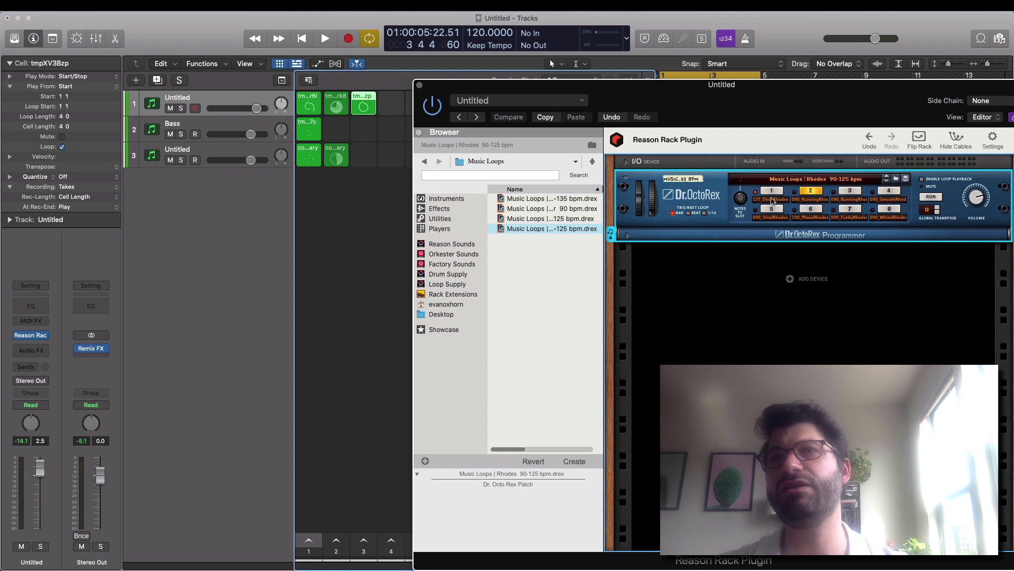
left_click(773, 200)
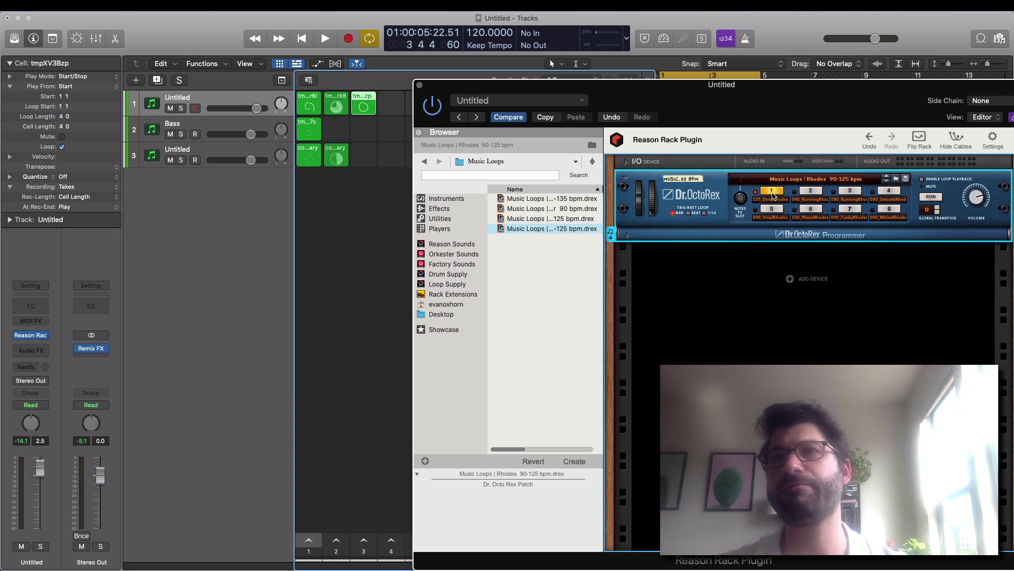
left_click(358, 96)
key("Delete")
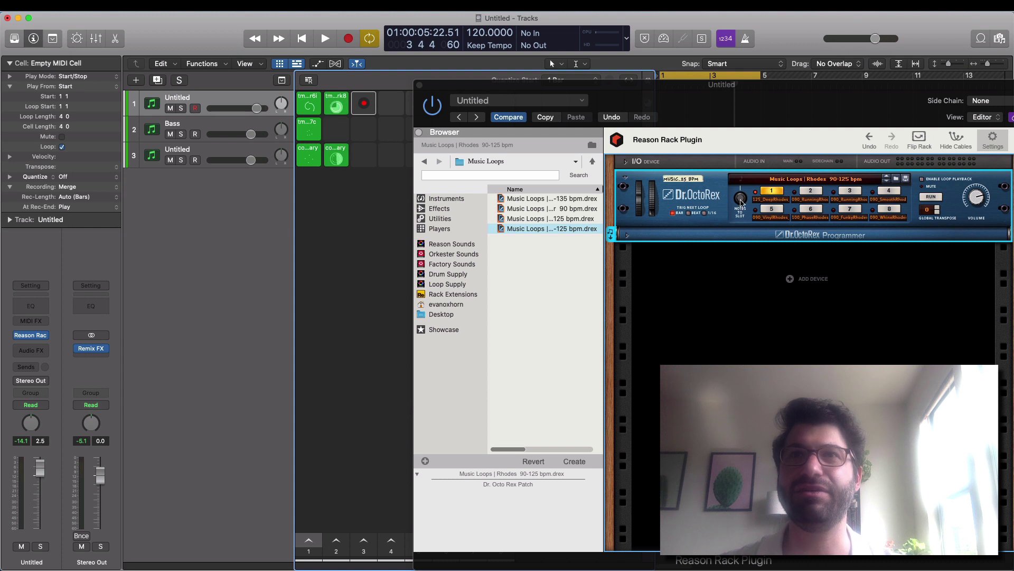
Step: Enable loop playback in Dr. OctoRex, run it, and audition loop slots 1 and 2
left_click(364, 102)
left_click(771, 193)
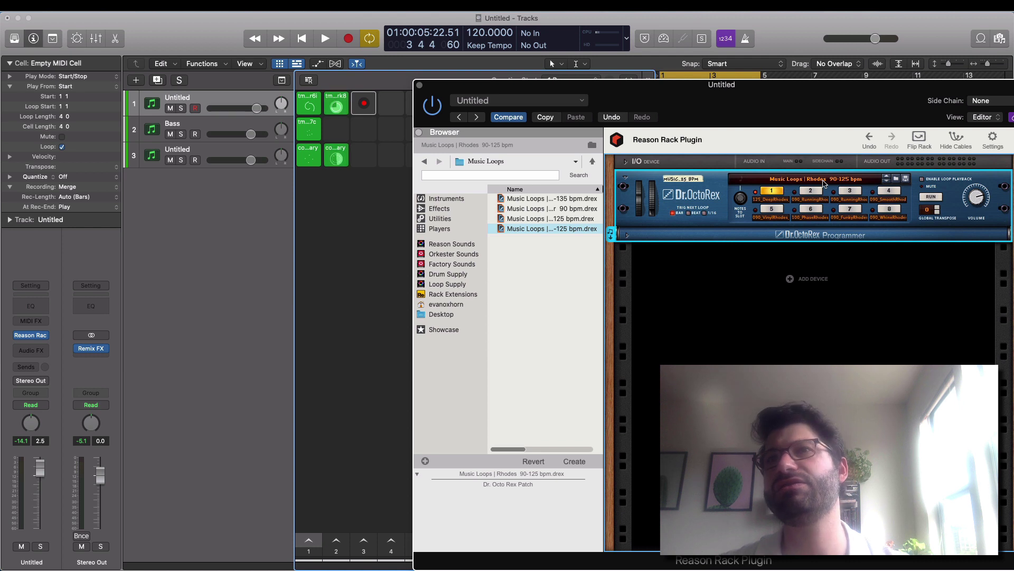
left_click(928, 181)
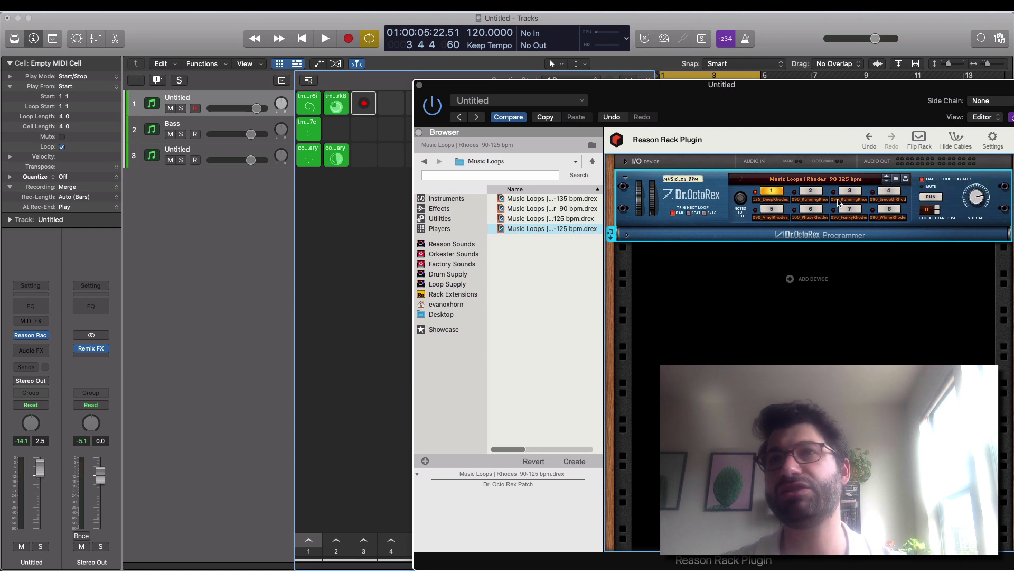
left_click(931, 197)
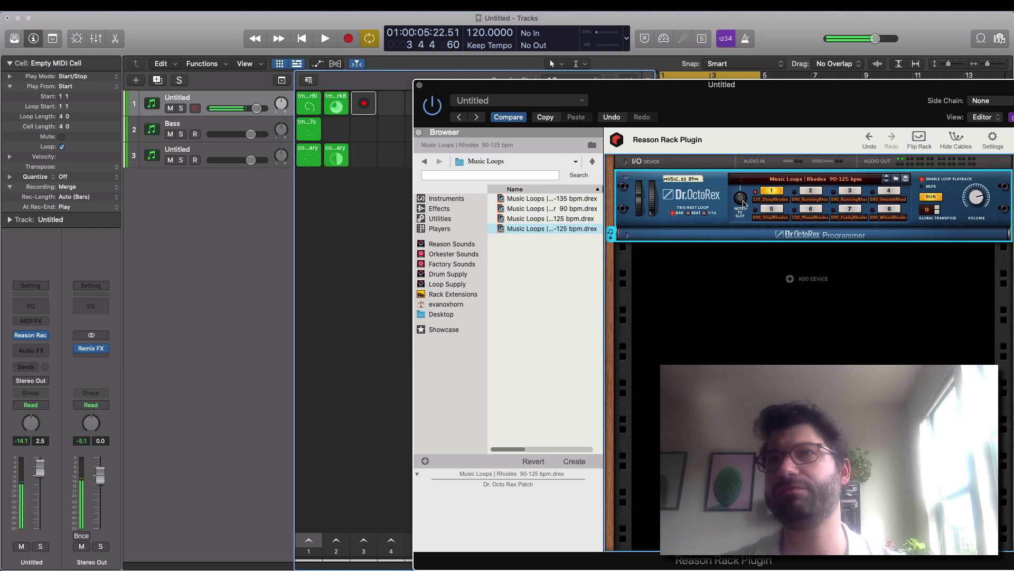
left_click(804, 191)
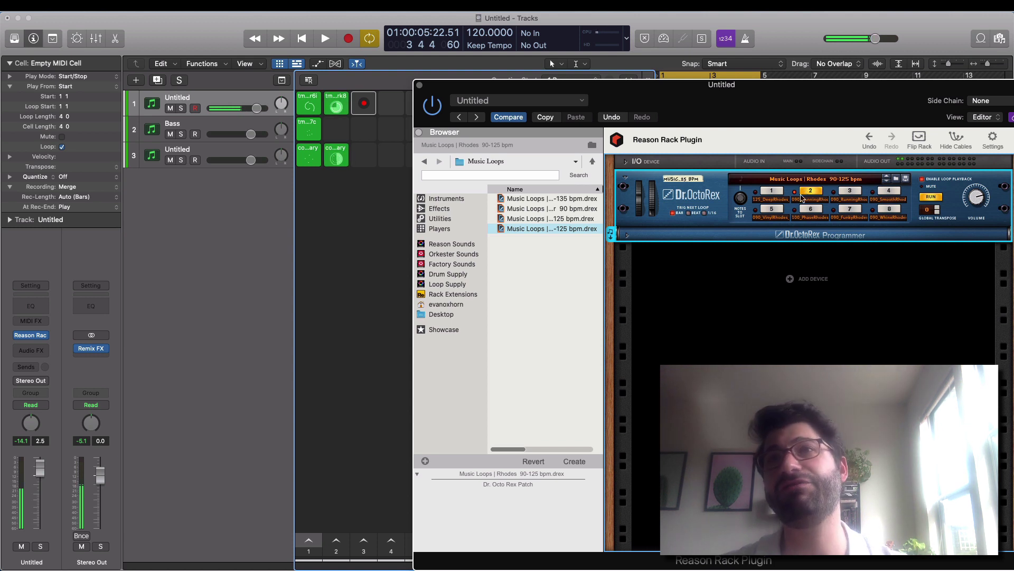
left_click(756, 191)
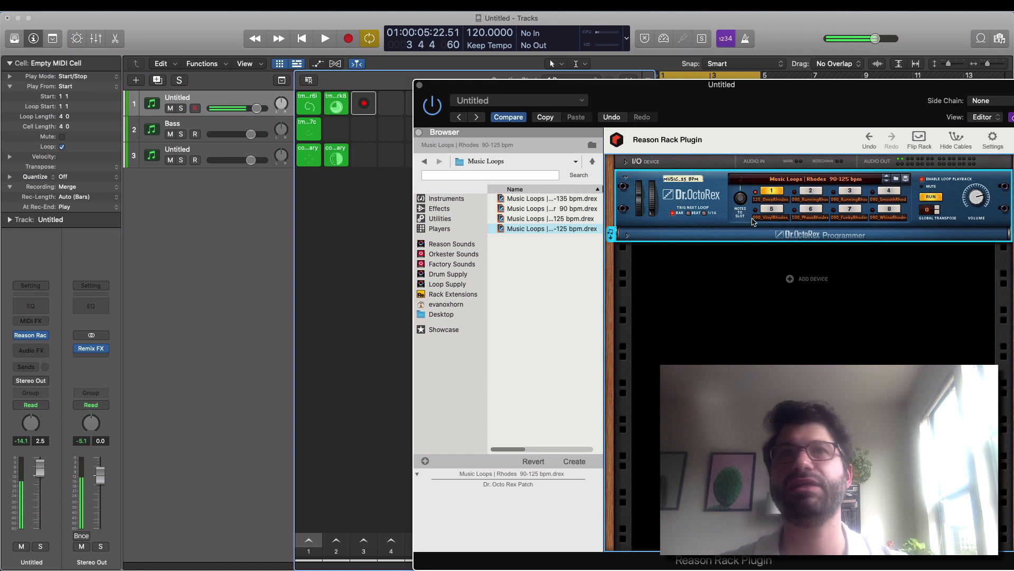
Step: Turn off Enable Loop Playback in Dr. OctoRex and close the Reason Rack Plugin window
left_click(923, 180)
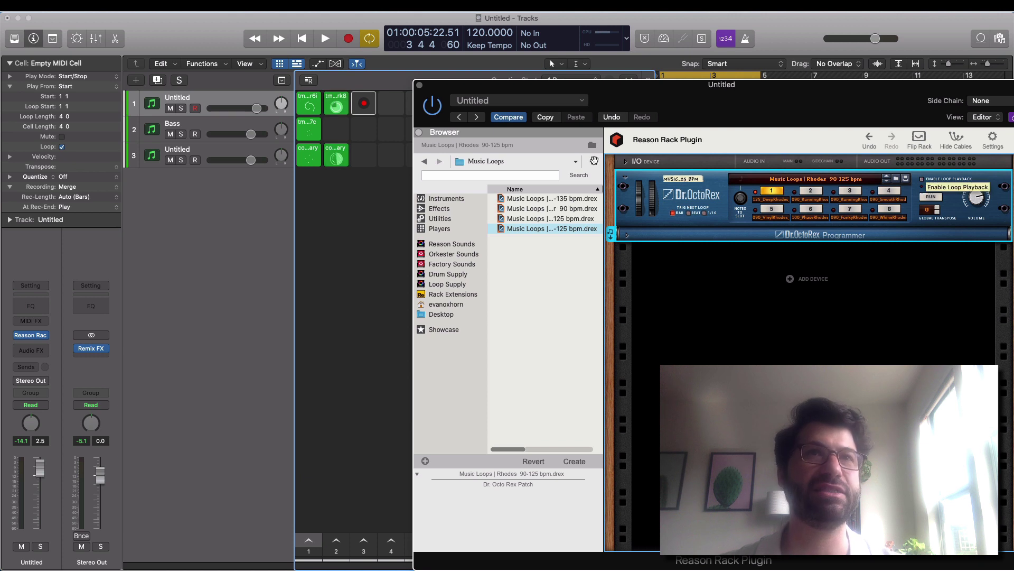
left_click(337, 86)
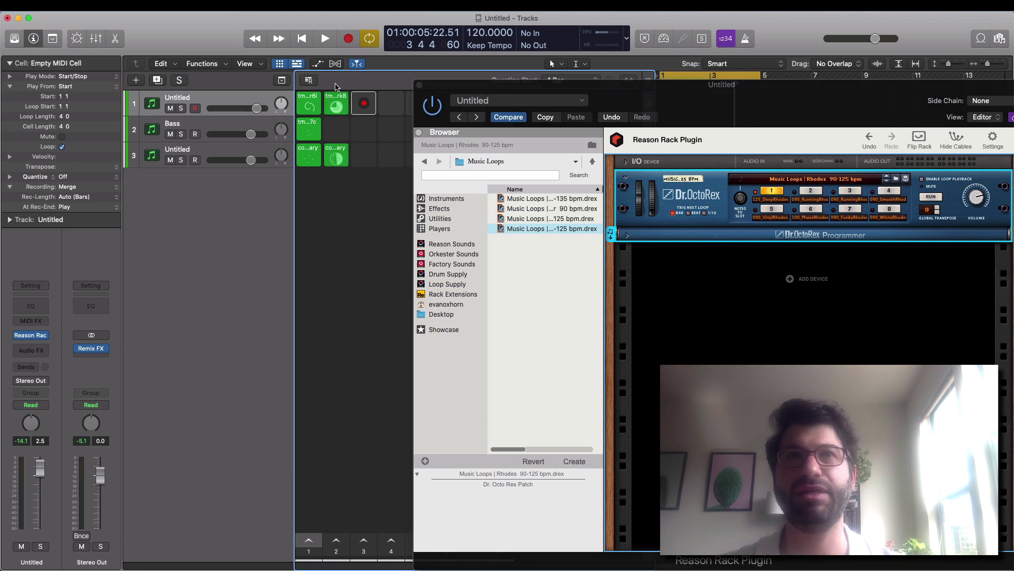
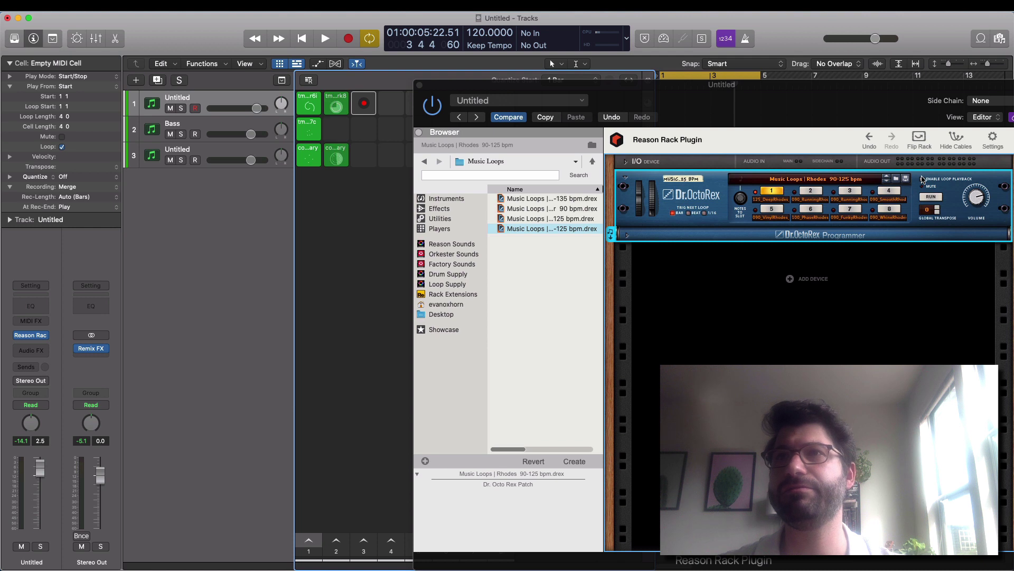
left_click(420, 86)
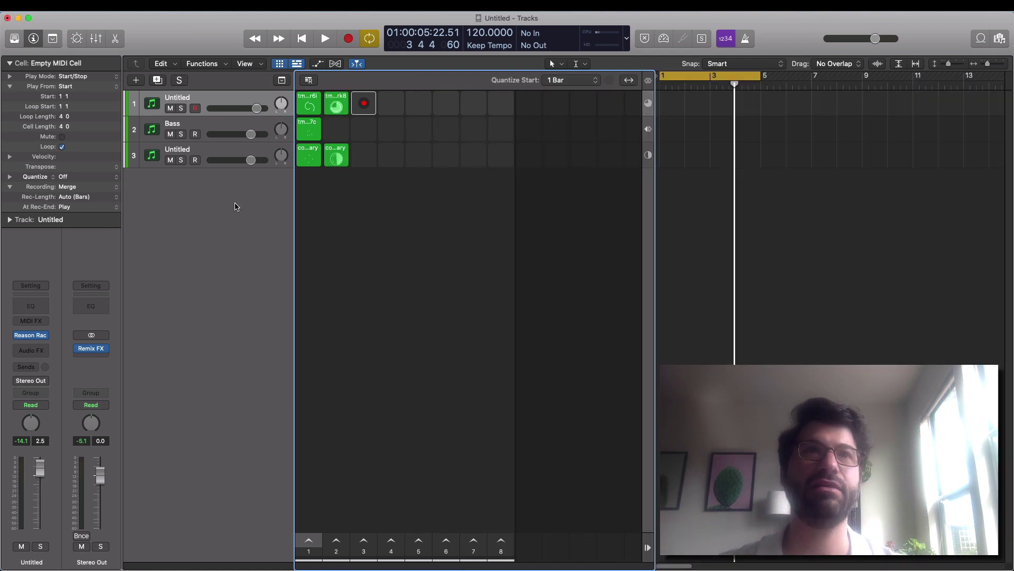
Step: Duplicate the first track's setup as a new track and add a Dr. Octo Rex Loop Player in its Reason Rack Plugin
key("cmd+d")
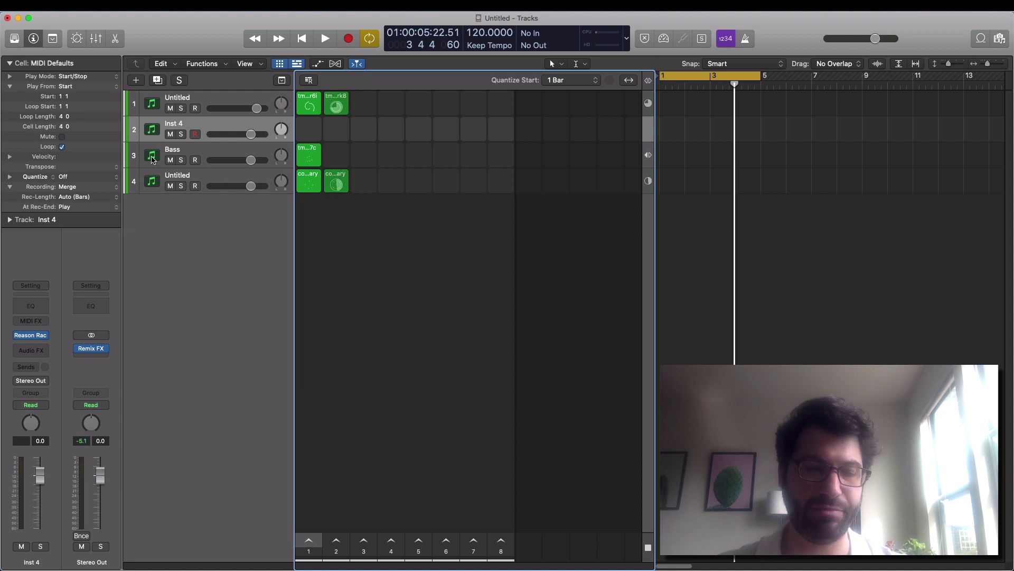
left_click(32, 335)
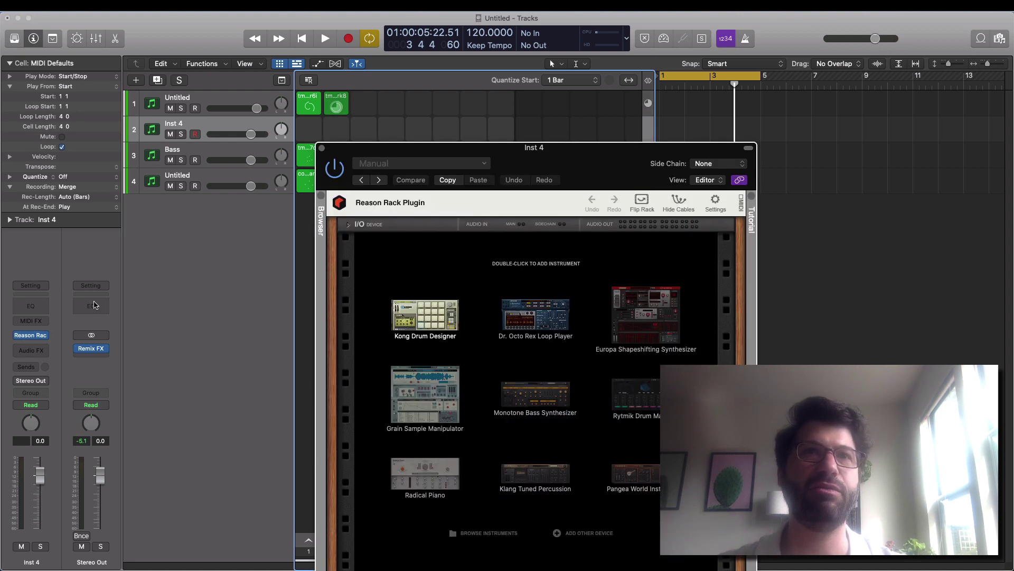
double_click(536, 315)
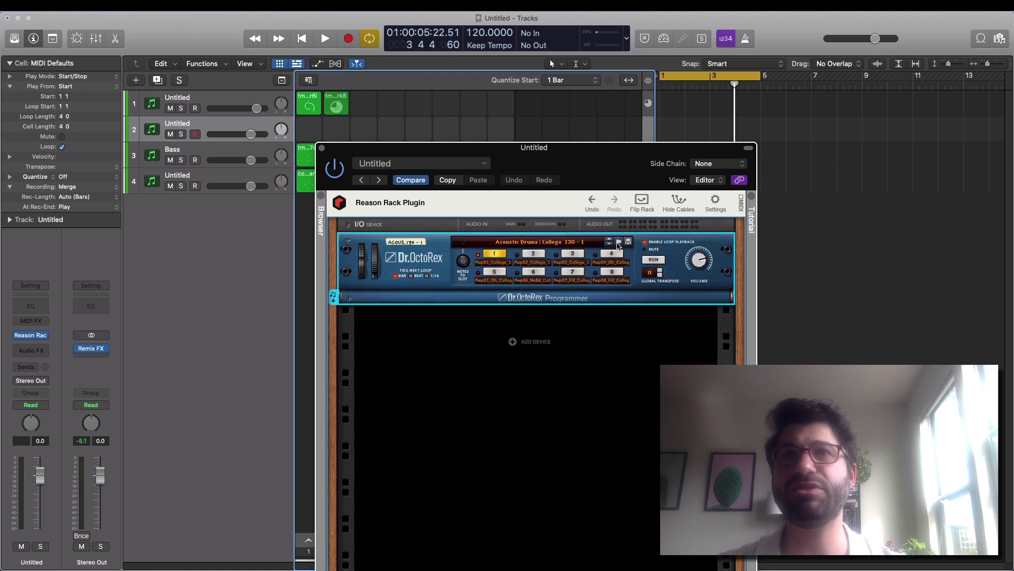
Step: Load the patch Percussion | Bongos 85 - 2 from the Percussion folder into Dr. OctoRex and run its loop
left_click(618, 242)
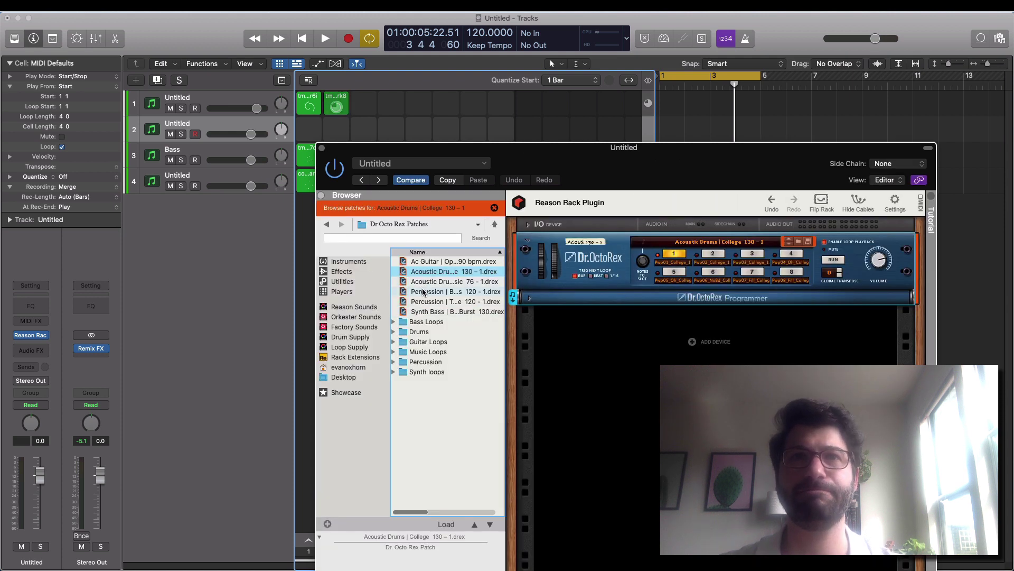
double_click(422, 361)
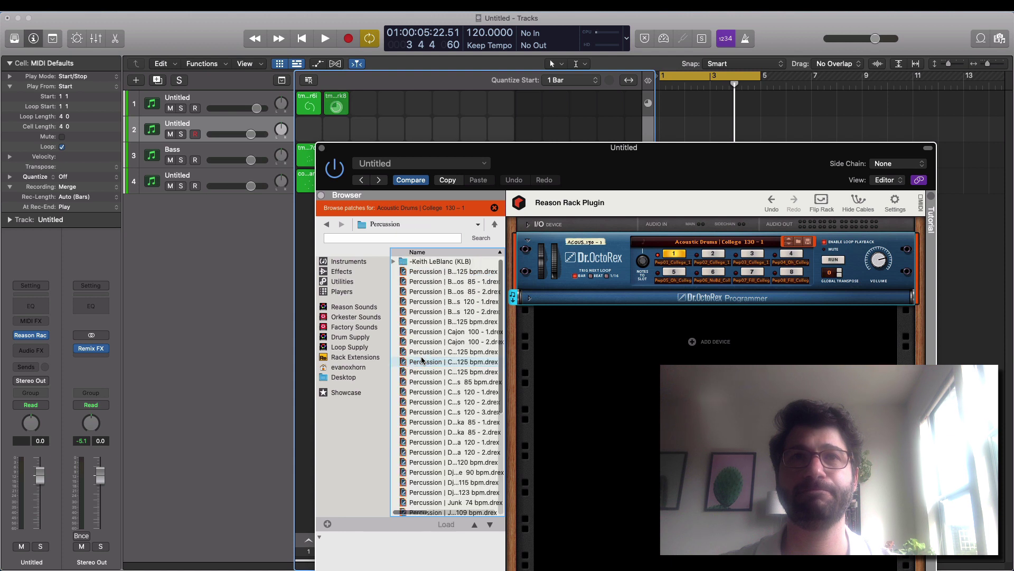
left_click(428, 291)
scroll(429, 296, "right", 2)
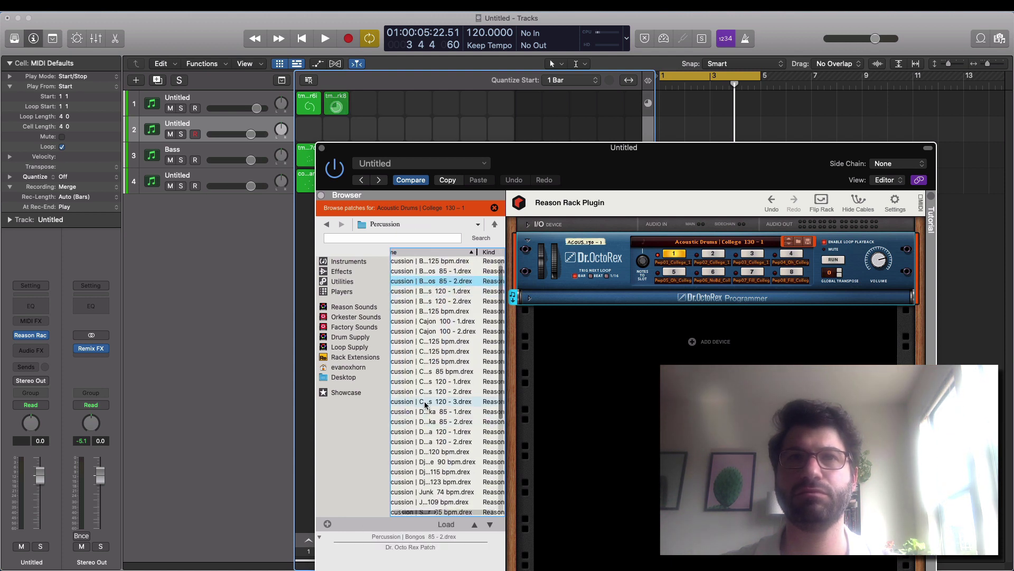
scroll(426, 401, "left", 3)
scroll(426, 344, "up", 2)
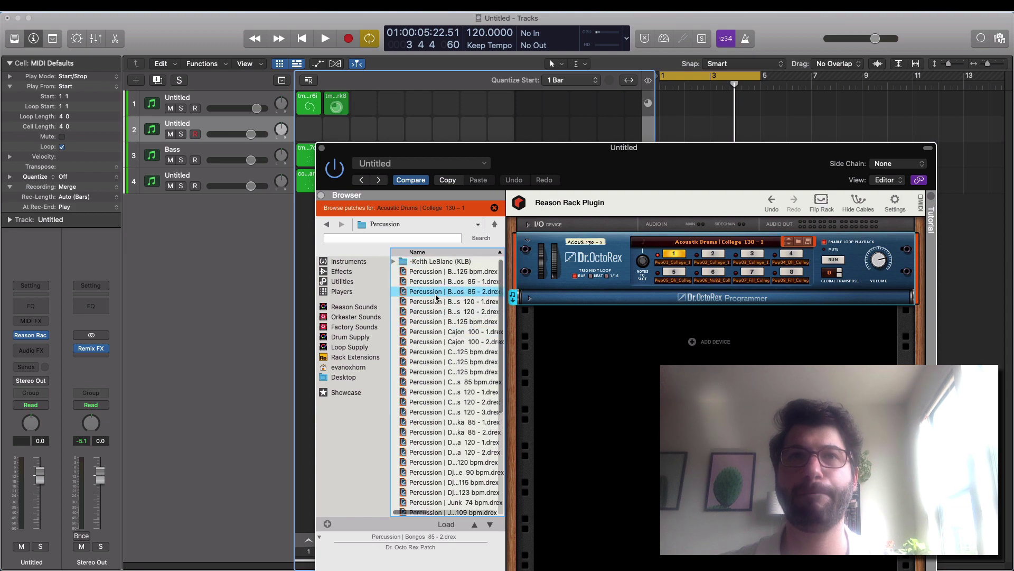
double_click(436, 294)
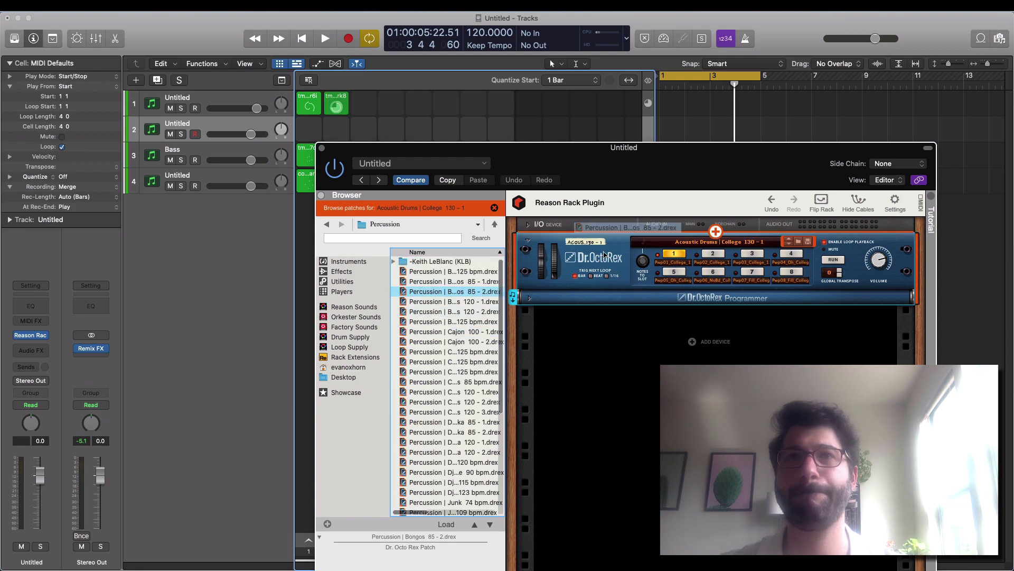
left_click(833, 260)
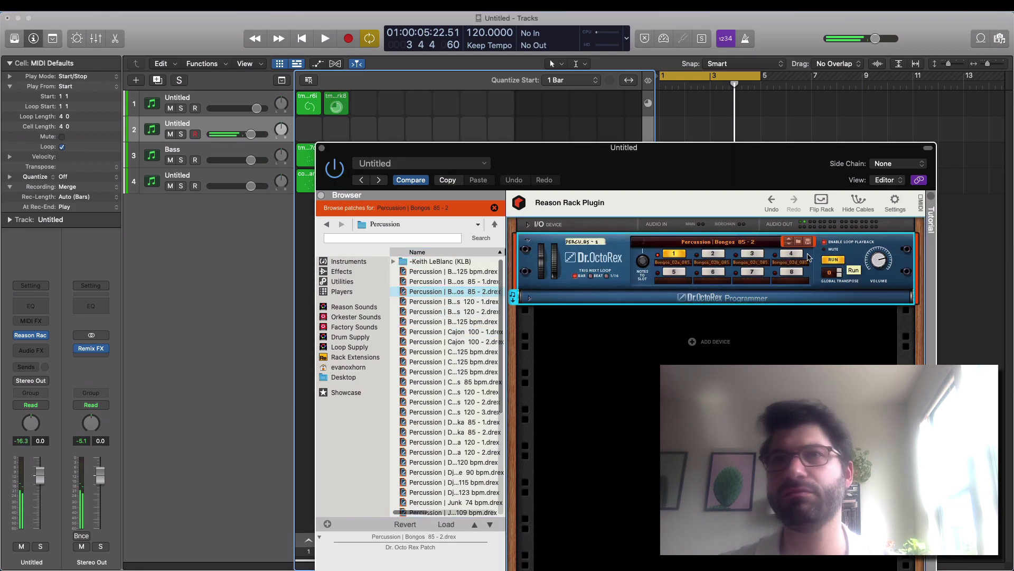
Step: Set Dr. OctoRex's global transpose to 3 and lower the filter frequency in its programmer
left_click_drag(873, 263, 850, 270)
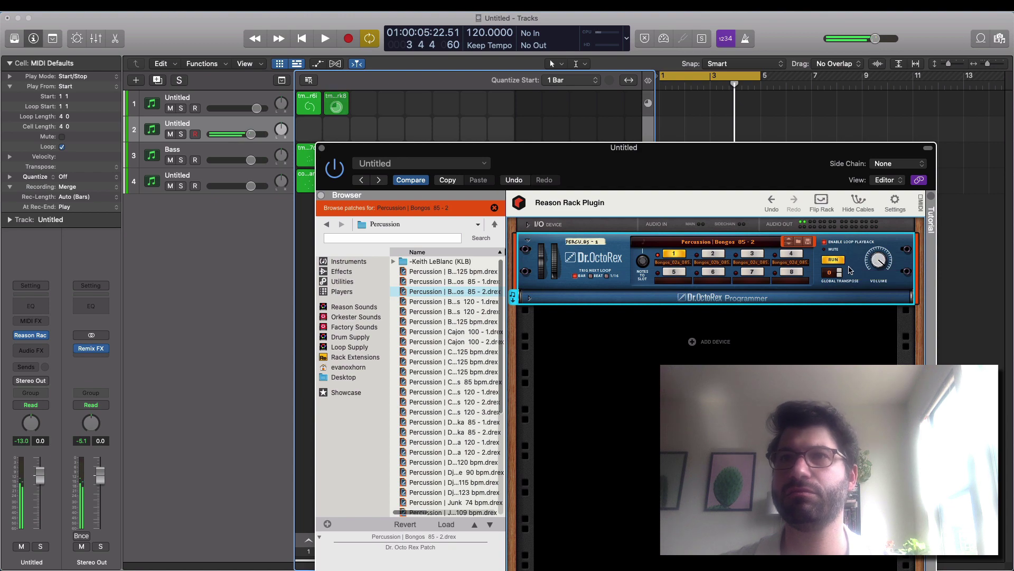
left_click(527, 299)
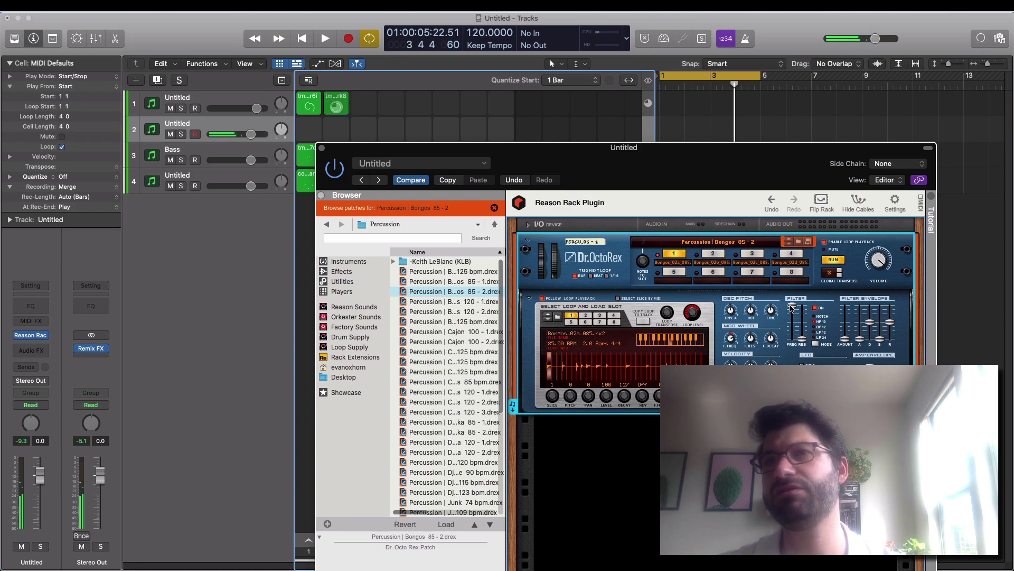
left_click_drag(791, 308, 791, 327)
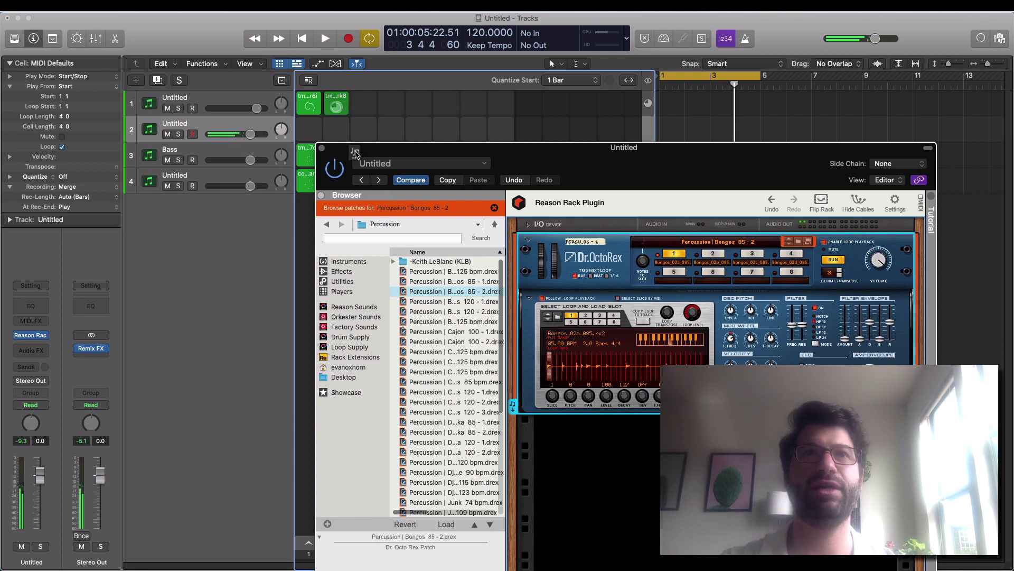
Step: Copy the bongo loop into track 2's first Live Loops cell, and close the Reason Rack Plugin window with loop playback turned off
left_click_drag(344, 146, 310, 130)
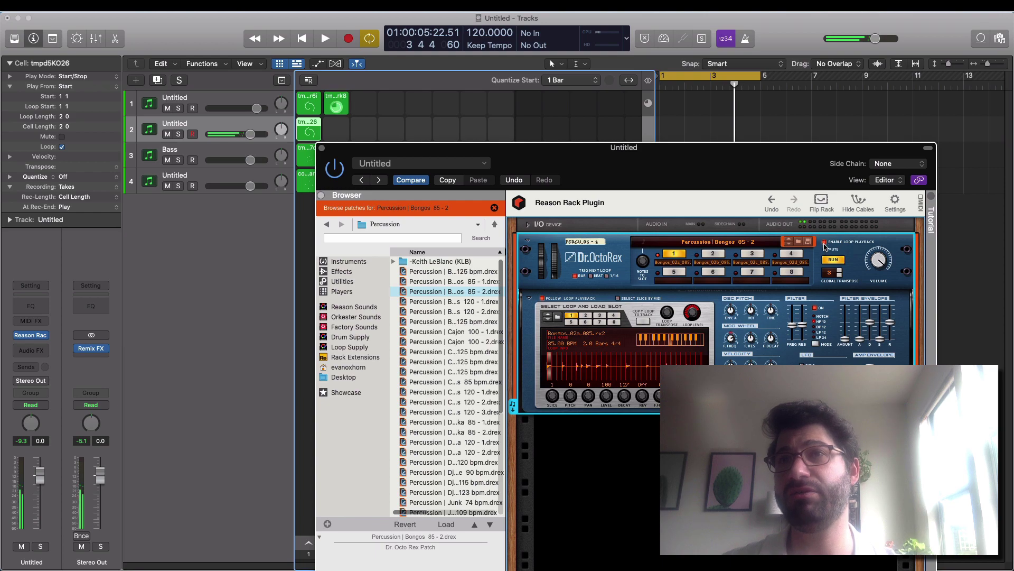
left_click(496, 207)
left_click(323, 196)
left_click(295, 221)
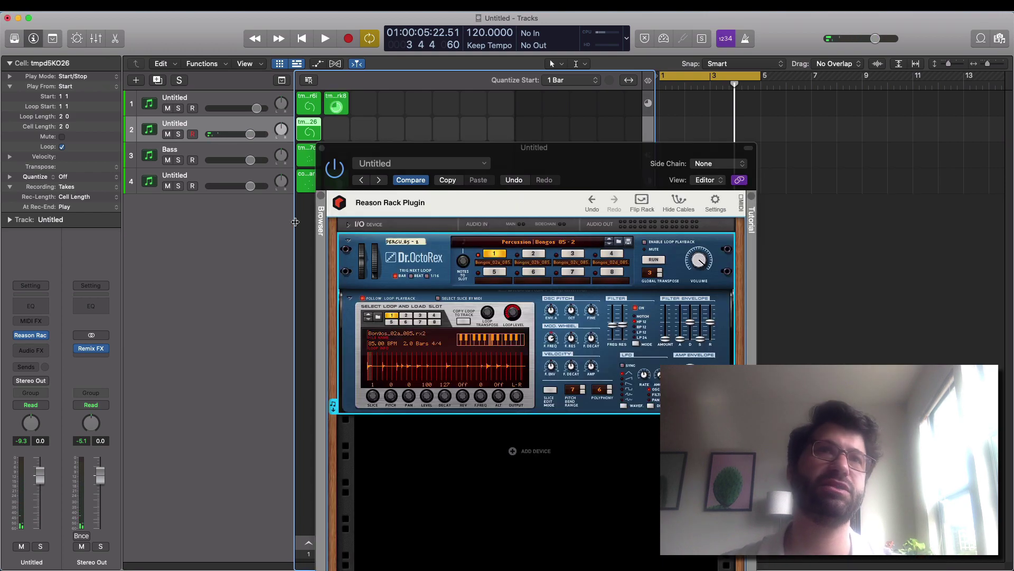
left_click(327, 152)
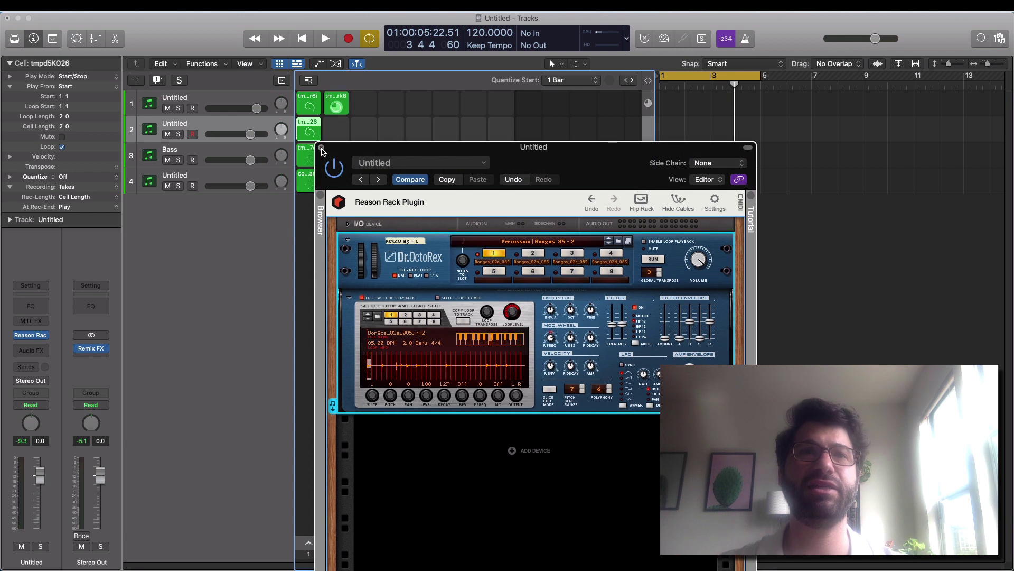
left_click(322, 148)
Step: Play scene 1 with only the Live Loops grid shown, and set track 2's volume to 3.6 and its pan to +63
left_click(309, 544)
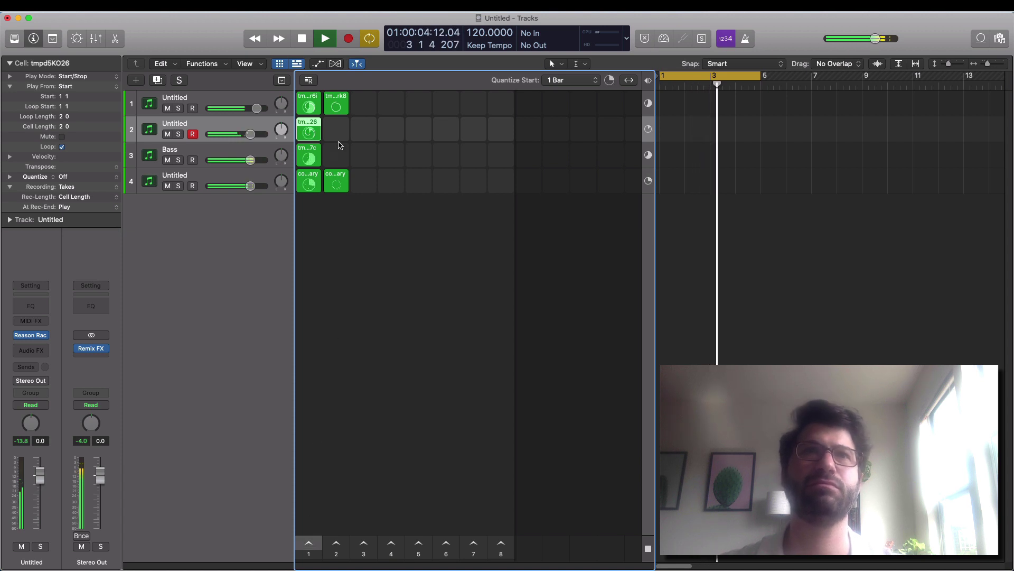
left_click(298, 64)
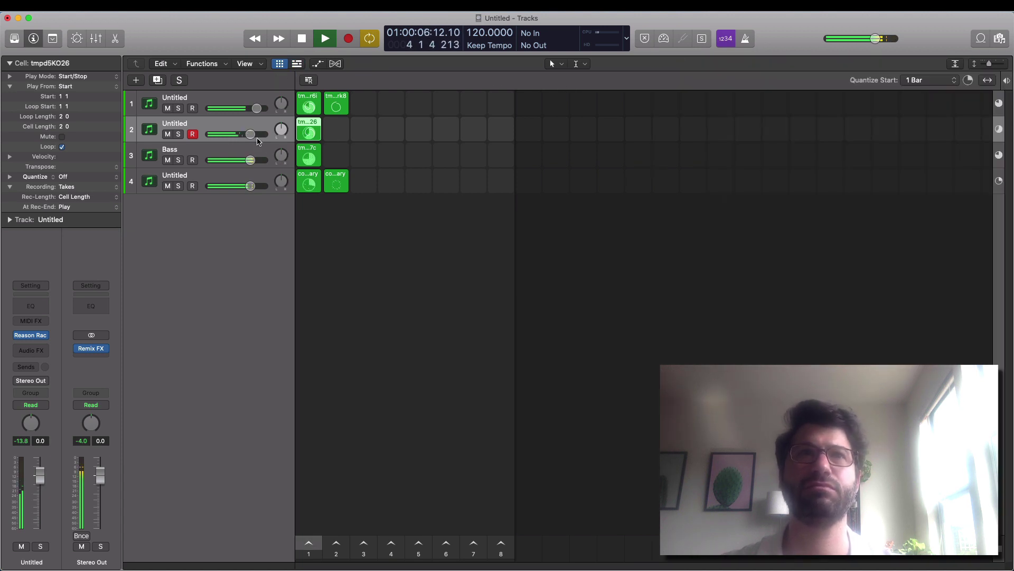
mouse_move(250, 135)
left_click_drag(263, 134, 268, 136)
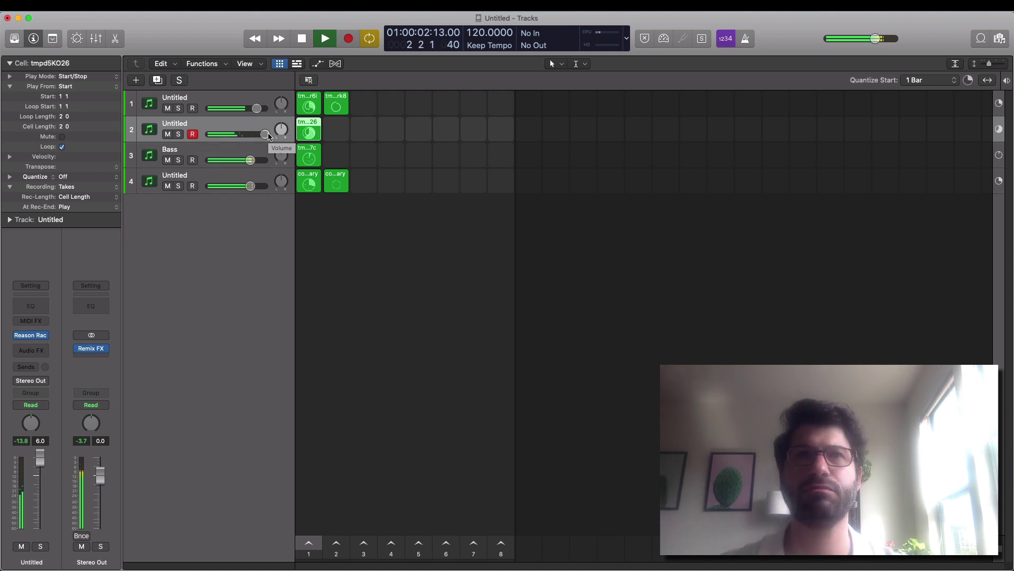
mouse_move(282, 129)
left_mouse_down()
mouse_move(282, 114)
mouse_move(264, 138)
left_mouse_up()
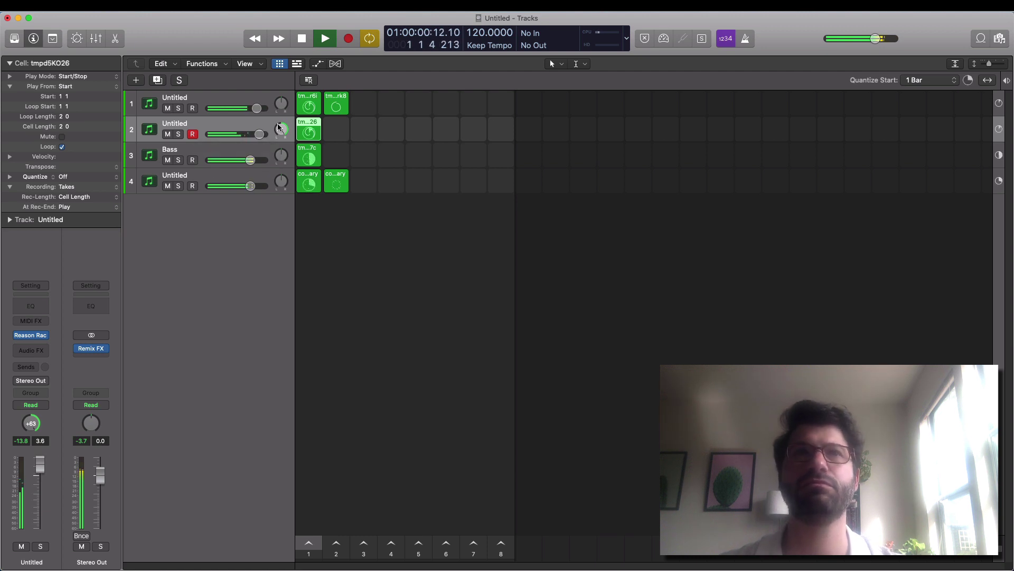
key("space")
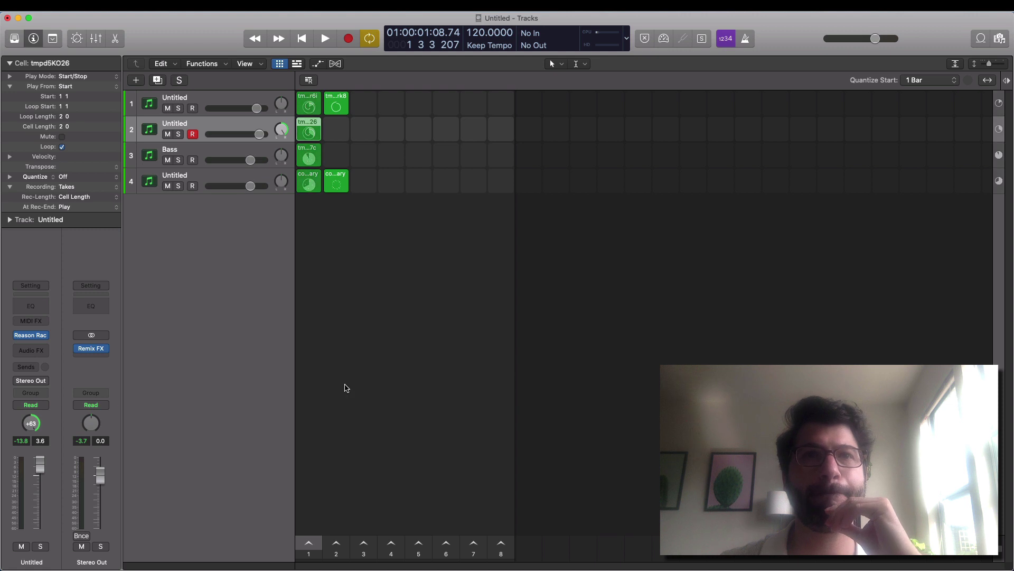
Step: Audition scene 2, and create an empty MIDI cell for the Bass track in that scene, opened in the Piano Roll
left_click(336, 545)
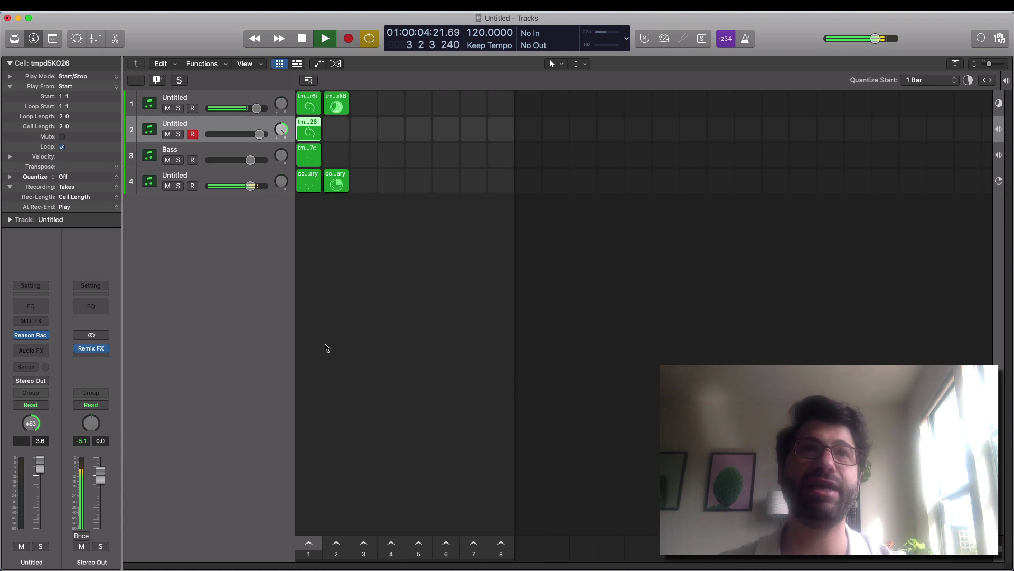
key("space")
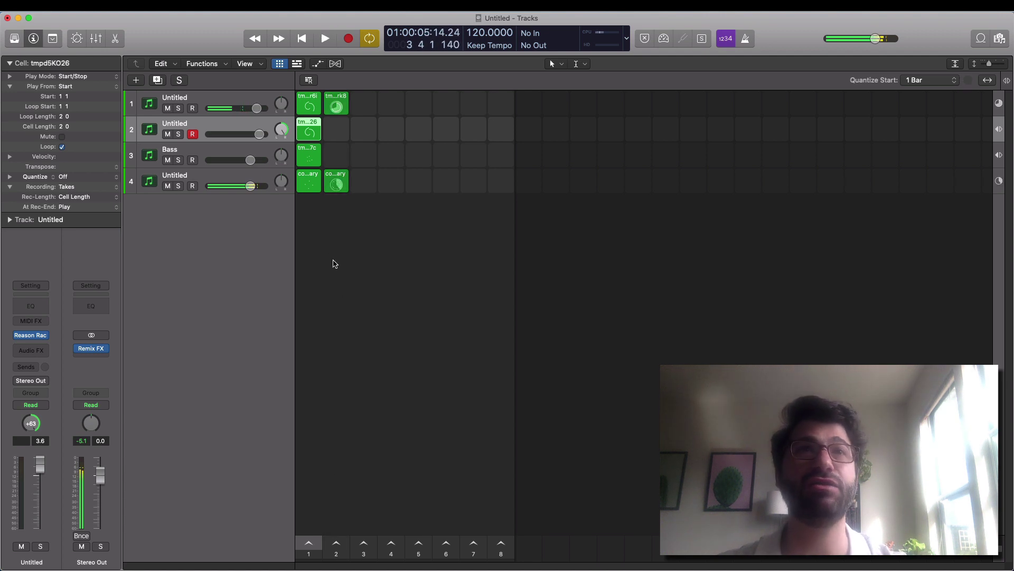
left_click(335, 154)
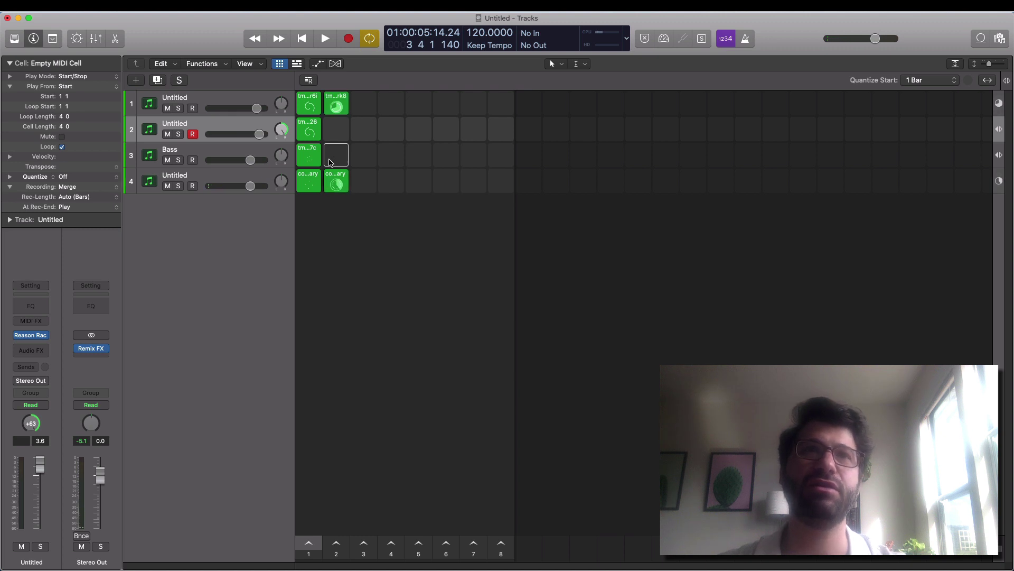
right_click(331, 159)
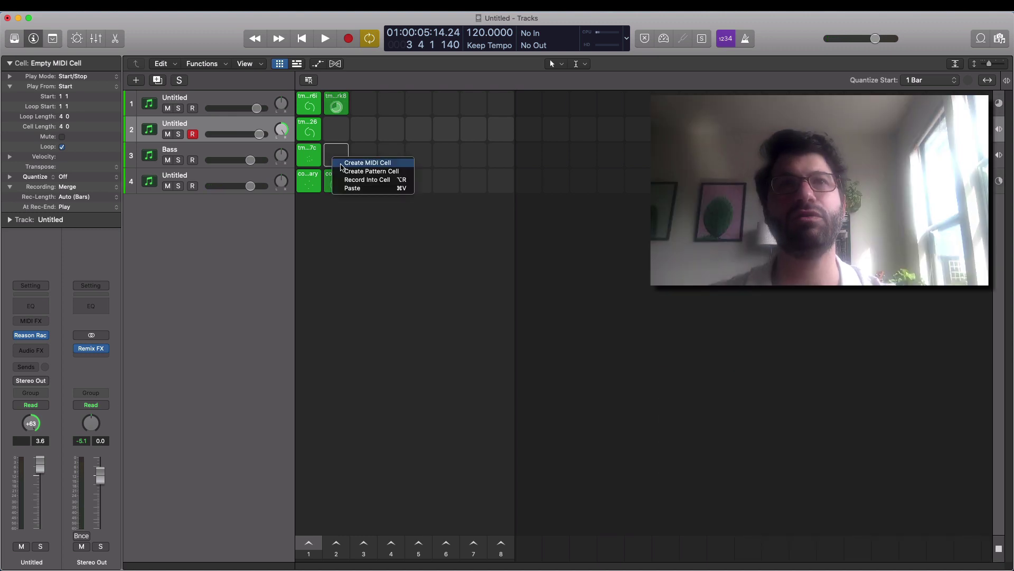
left_click(365, 163)
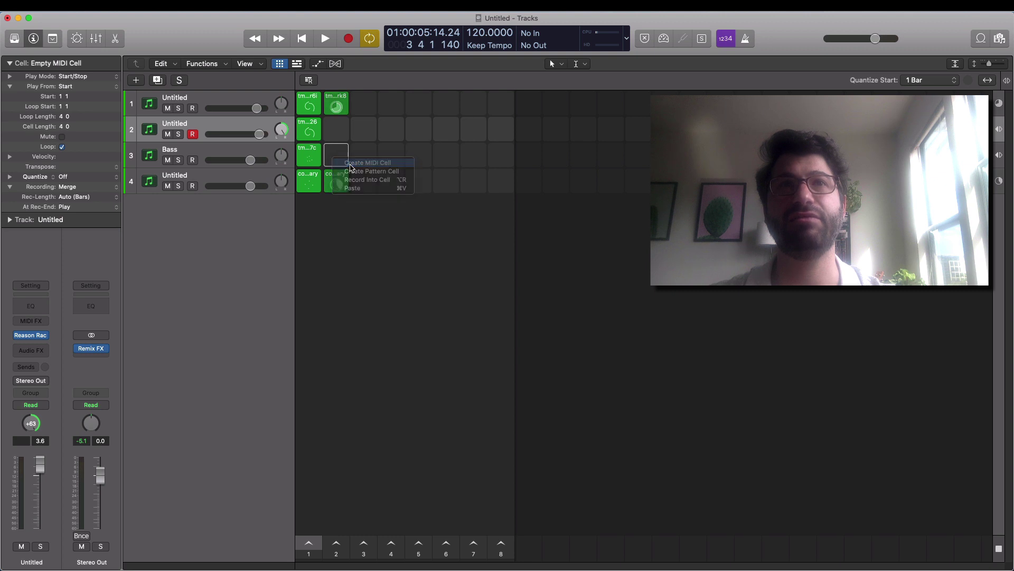
double_click(336, 154)
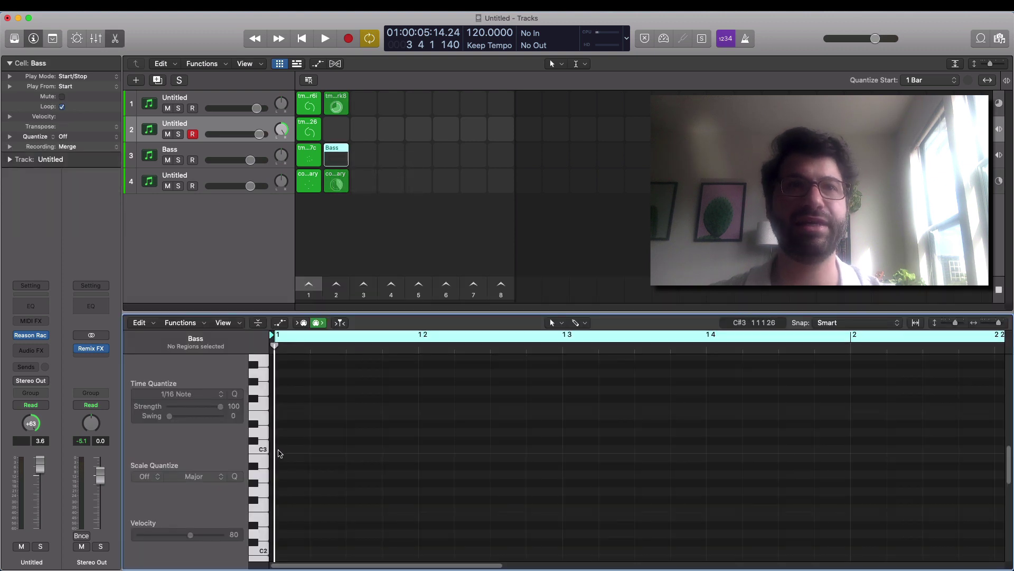
Step: Select the Bass track, audition its keys, and draw an F#2 note at position 1 1 1 1 with the Pencil tool
left_click(266, 488)
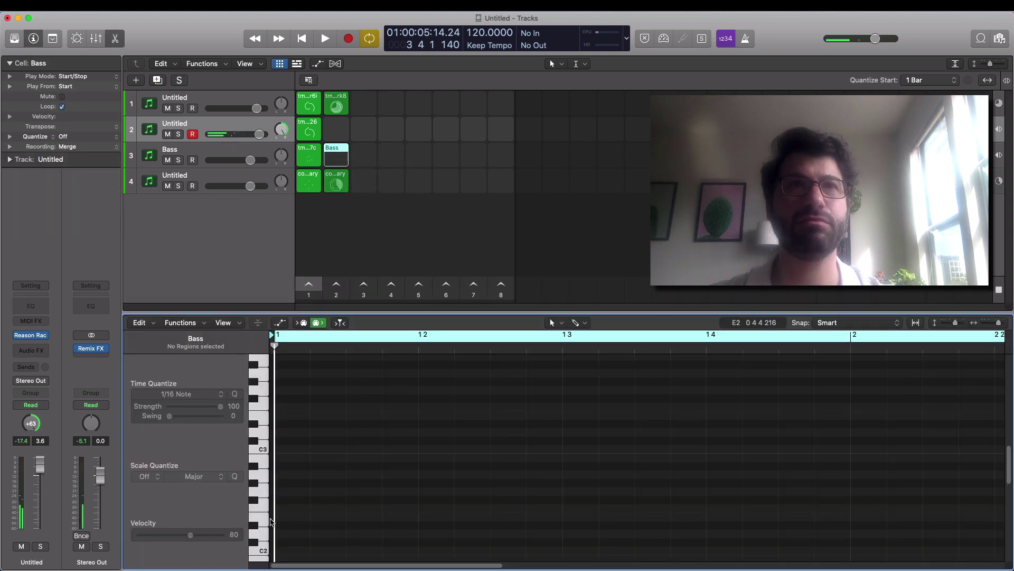
left_click(194, 154)
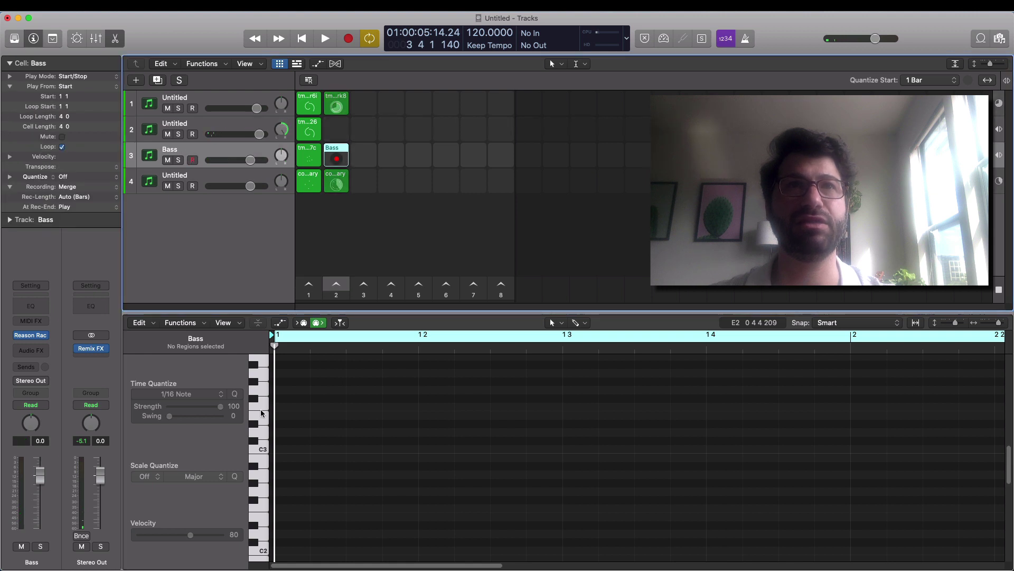
left_click(266, 465)
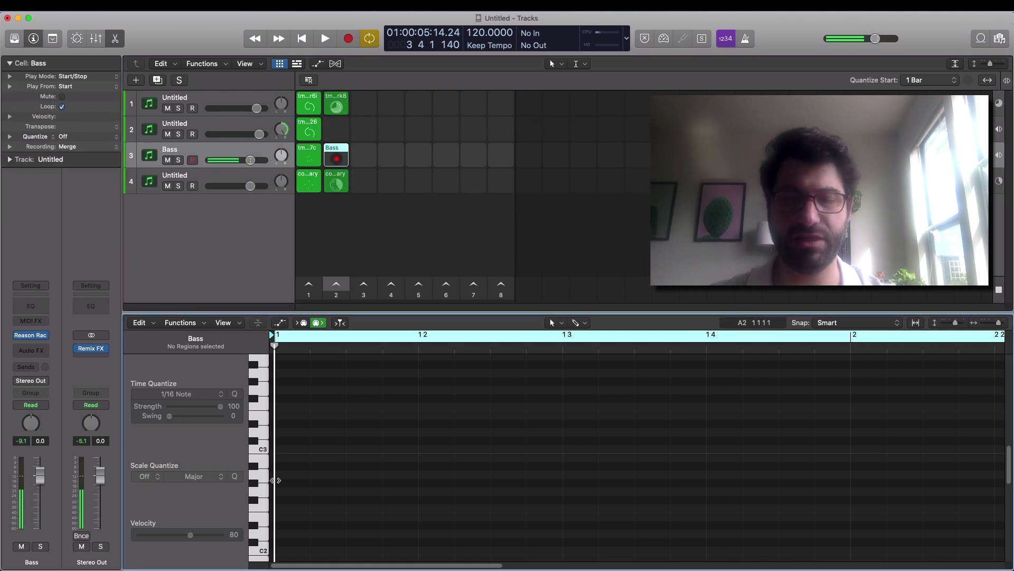
key("t")
key("p")
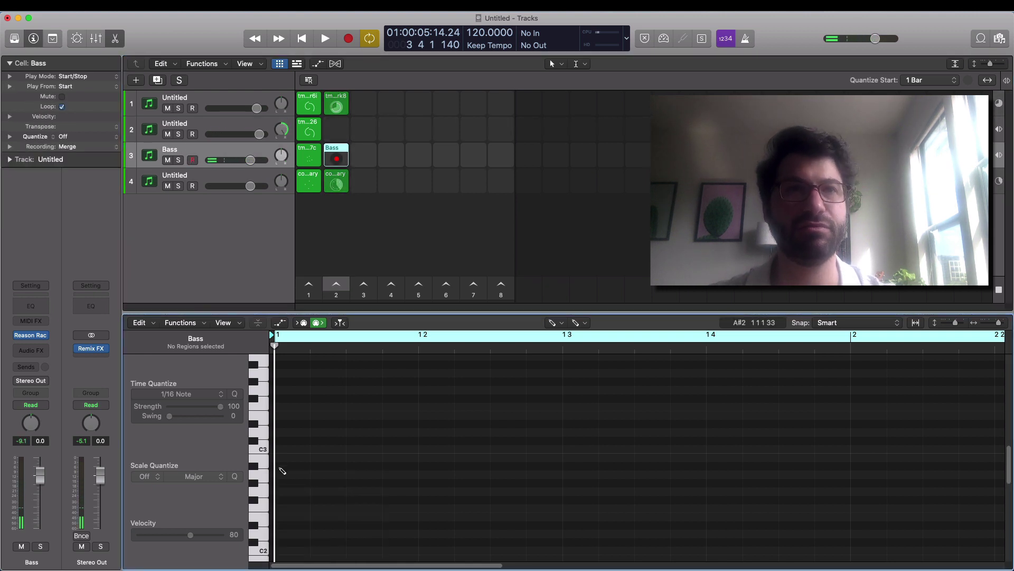
left_click(282, 500)
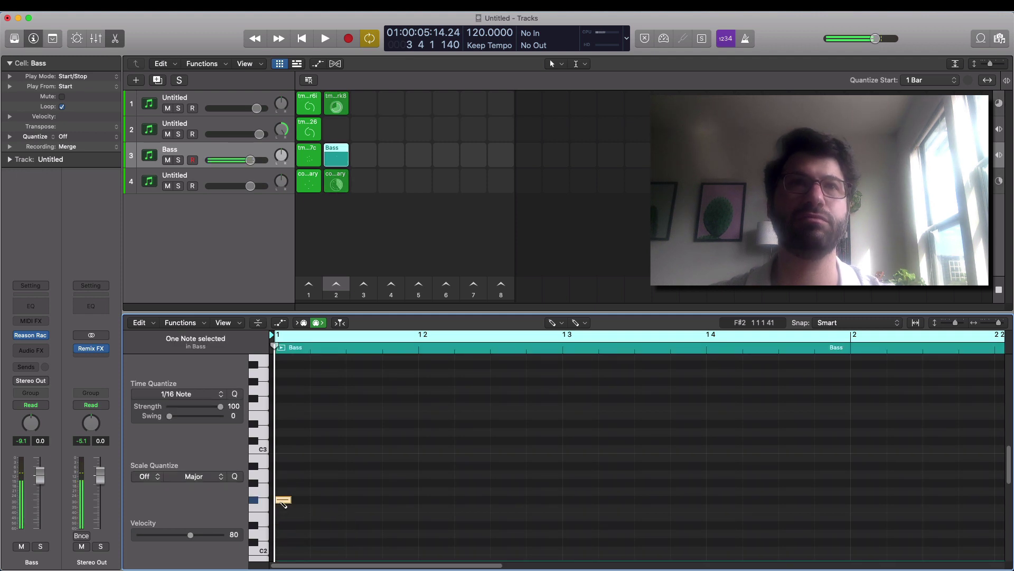
Step: Add a second F#2 note at position 1 3 1 1 during playback and launch the new Bass cell
key("space")
scroll(305, 426, "down", 8)
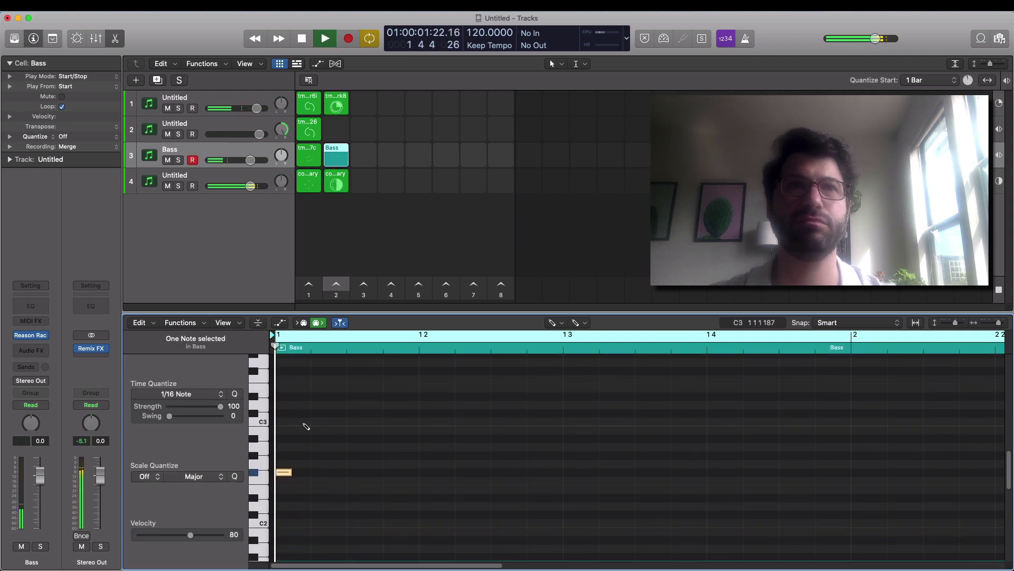
scroll(306, 426, "up", 2)
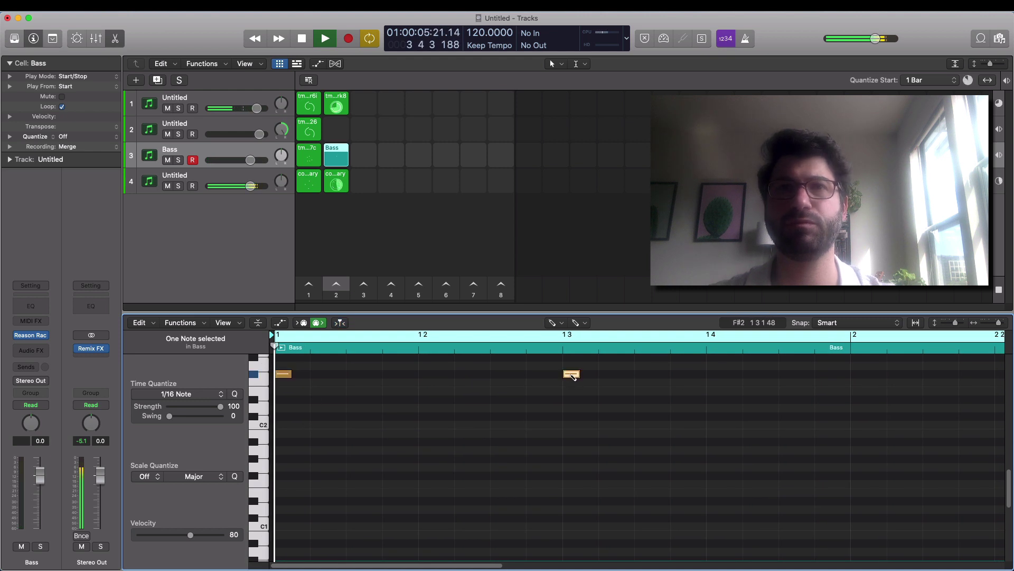
key("Delete")
scroll(572, 375, "up", 3)
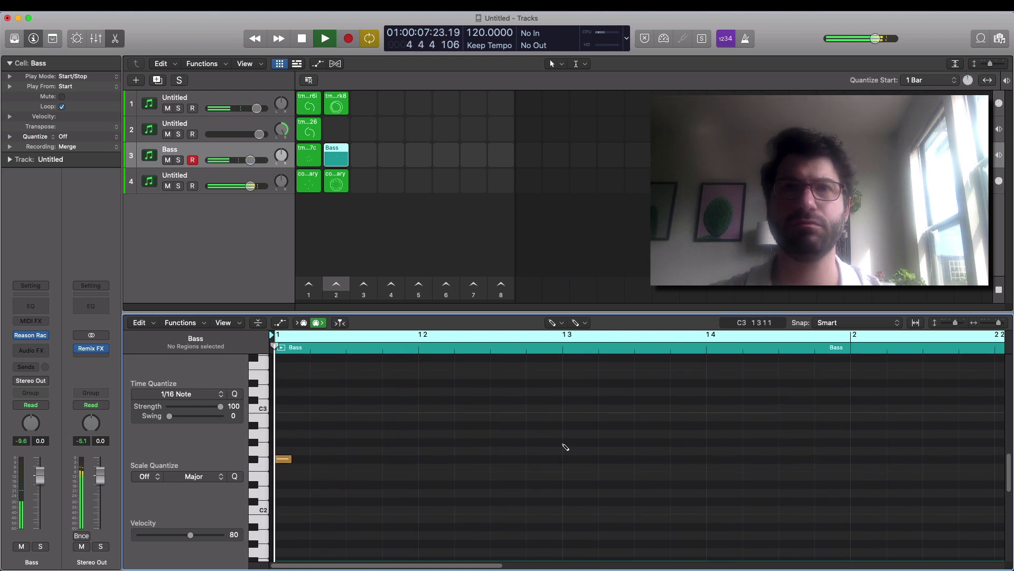
left_click(570, 461)
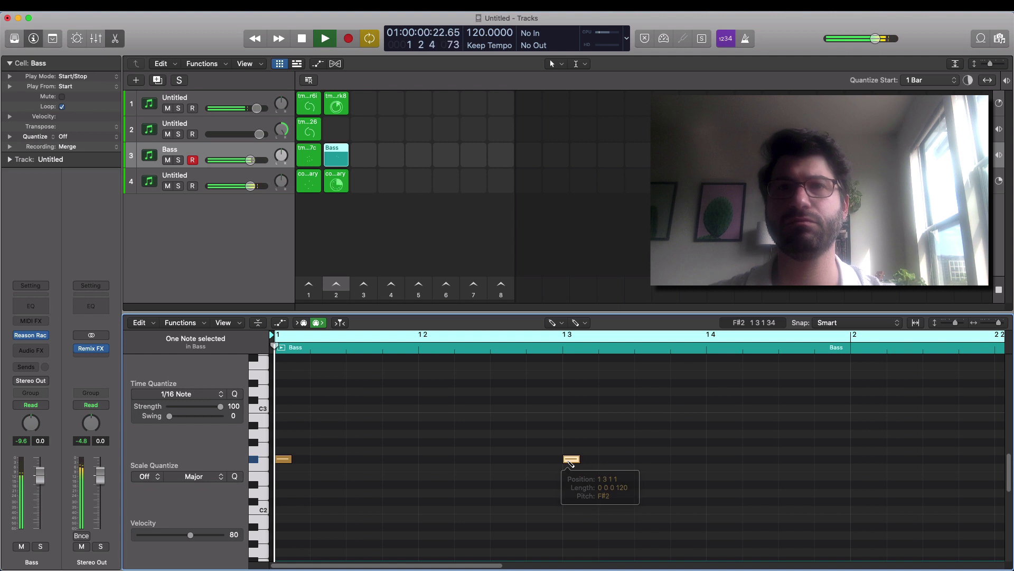
left_click(342, 160)
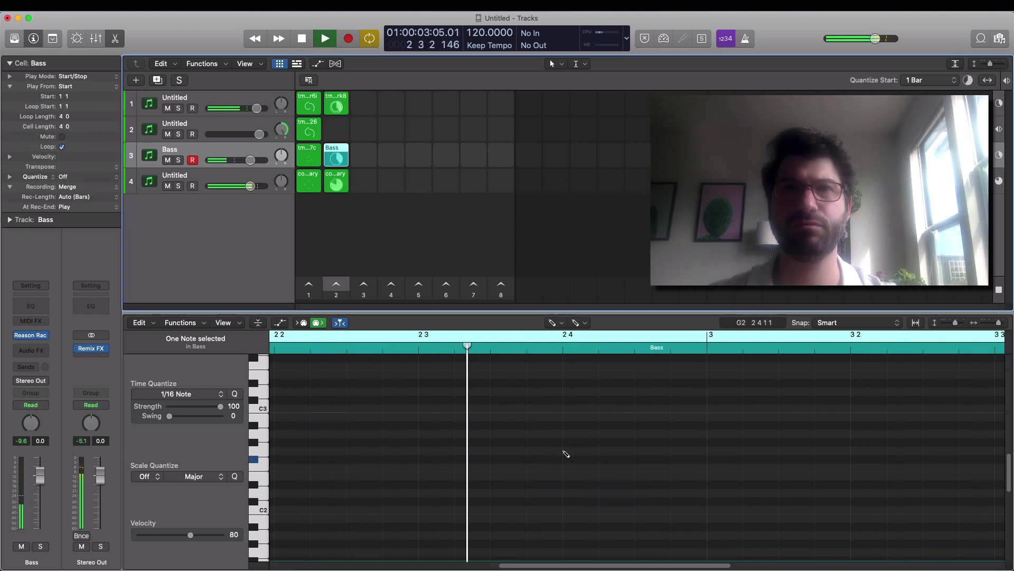
Step: Lengthen the second bass note with the Pointer tool and move it to E2 at position 2 4 1 1
key("z")
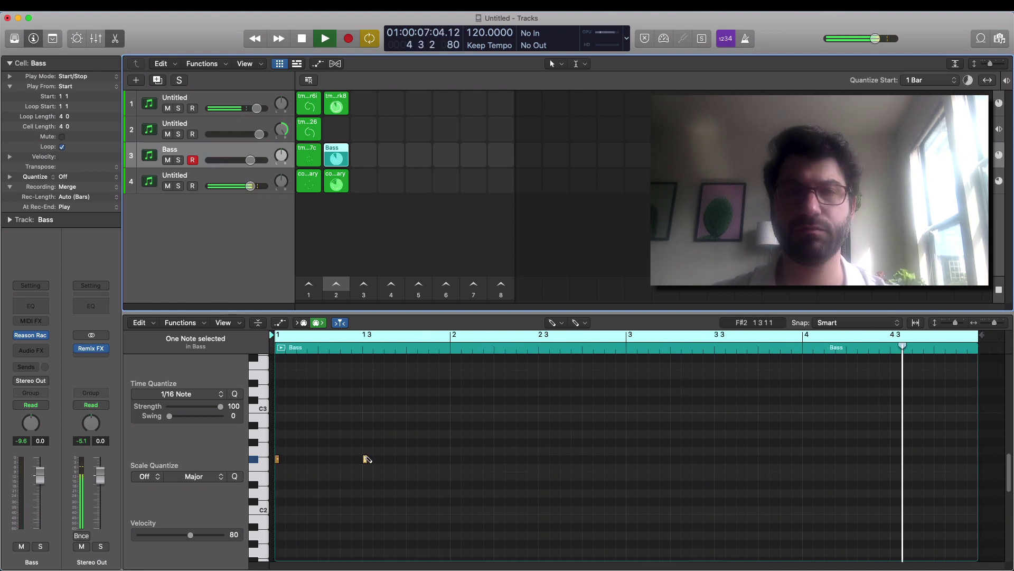
key("t")
key("t")
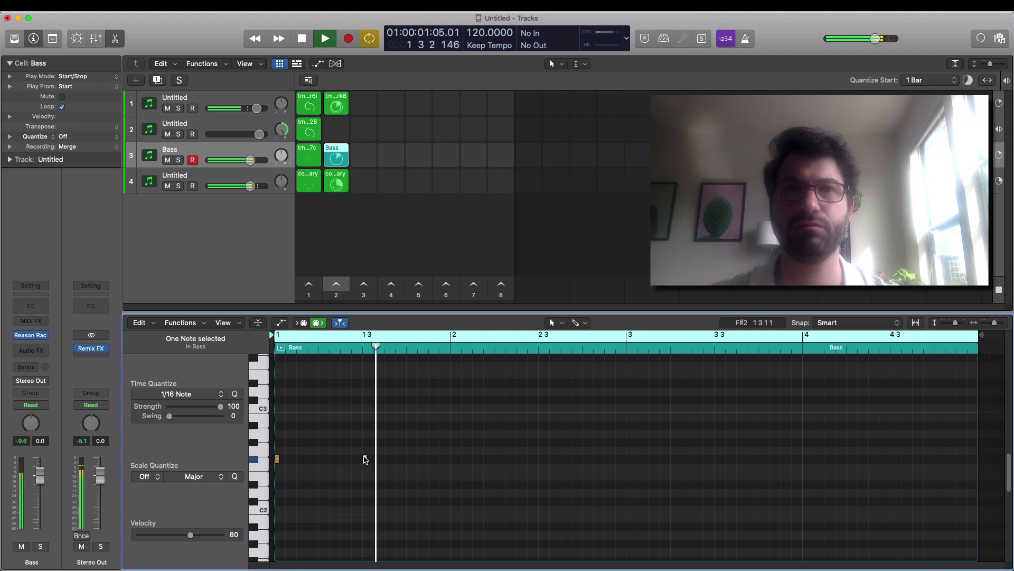
left_click(366, 458)
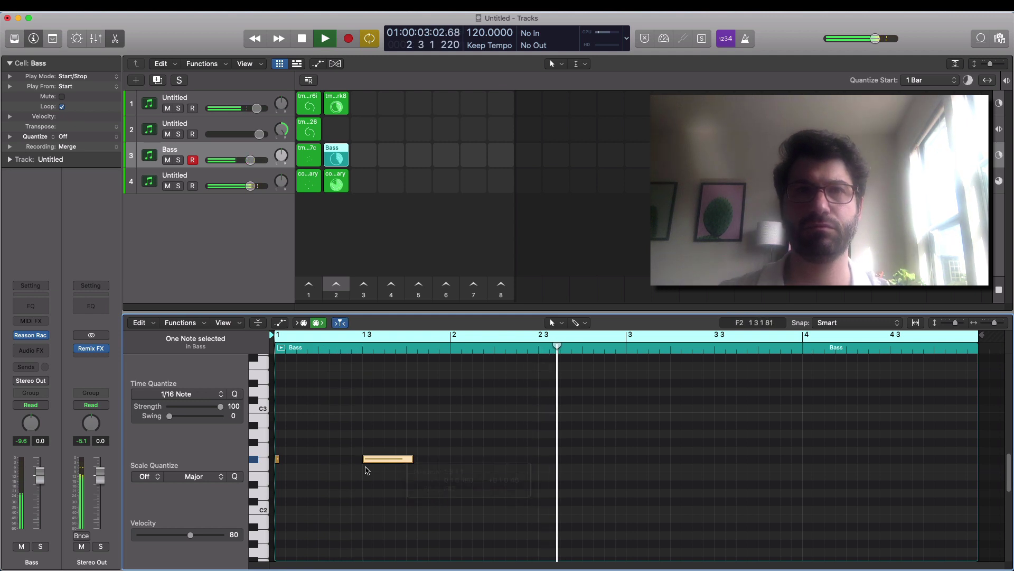
left_click_drag(381, 458, 644, 480)
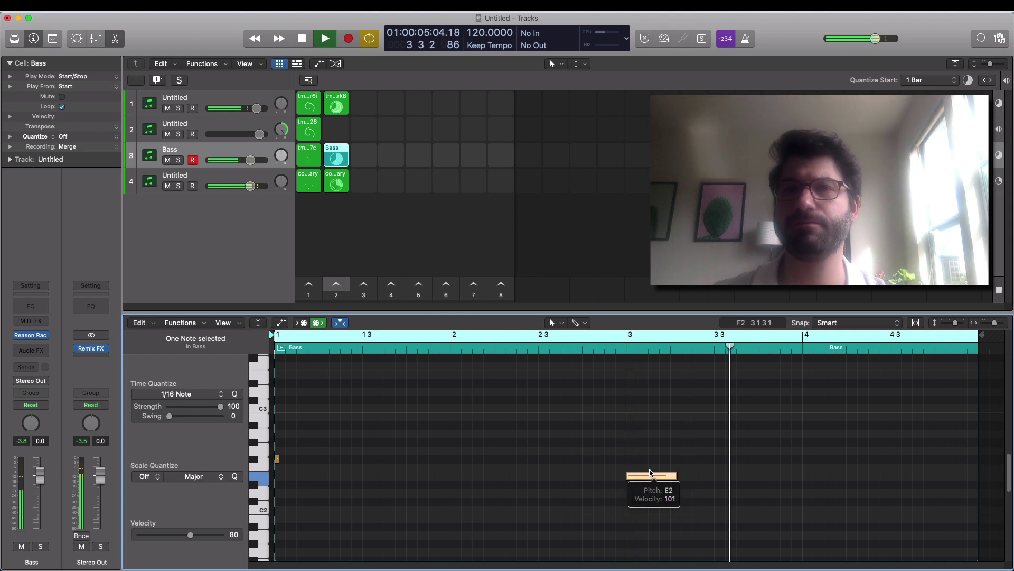
left_click_drag(650, 473, 606, 474)
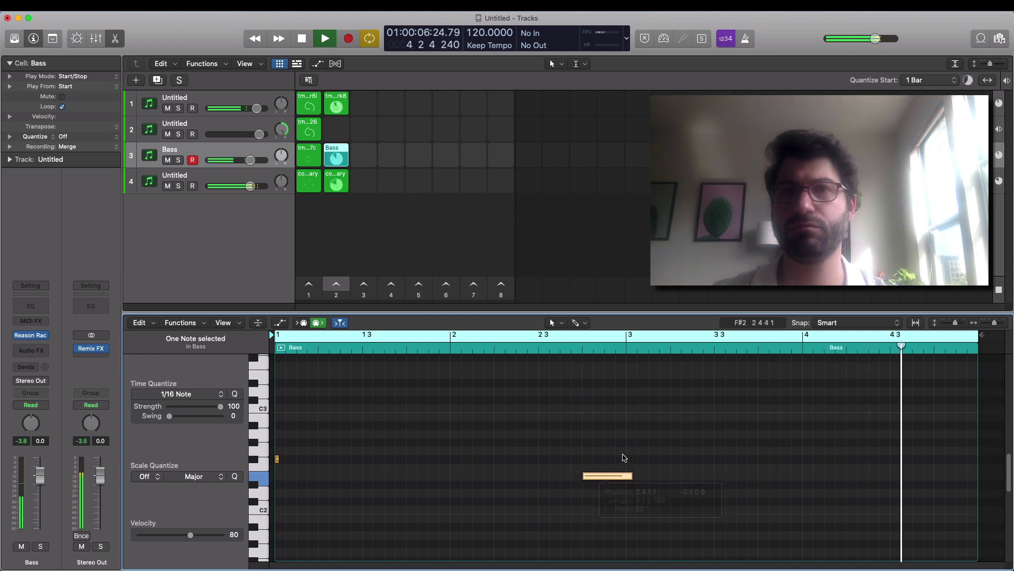
Step: Add an F#2 note at the start of bar 3 and a G2 note at beat 2 of bar 4
left_click(630, 464)
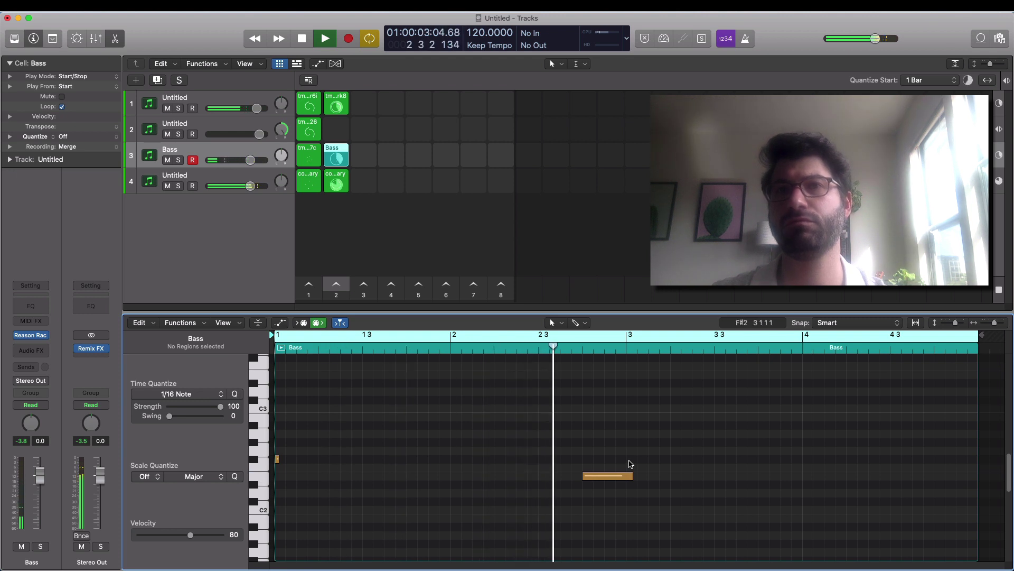
left_click(628, 464, "super")
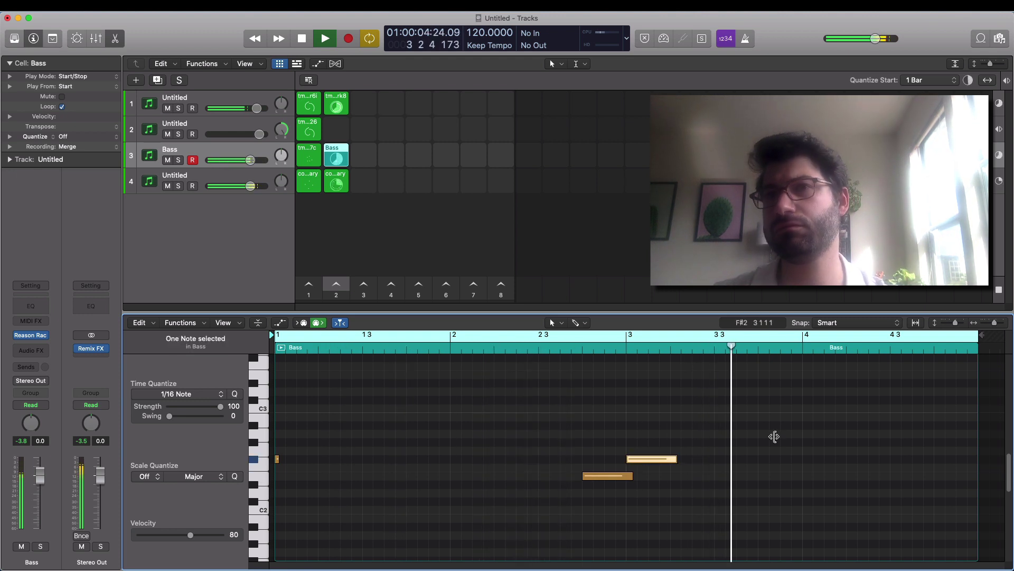
left_click(856, 451, "super")
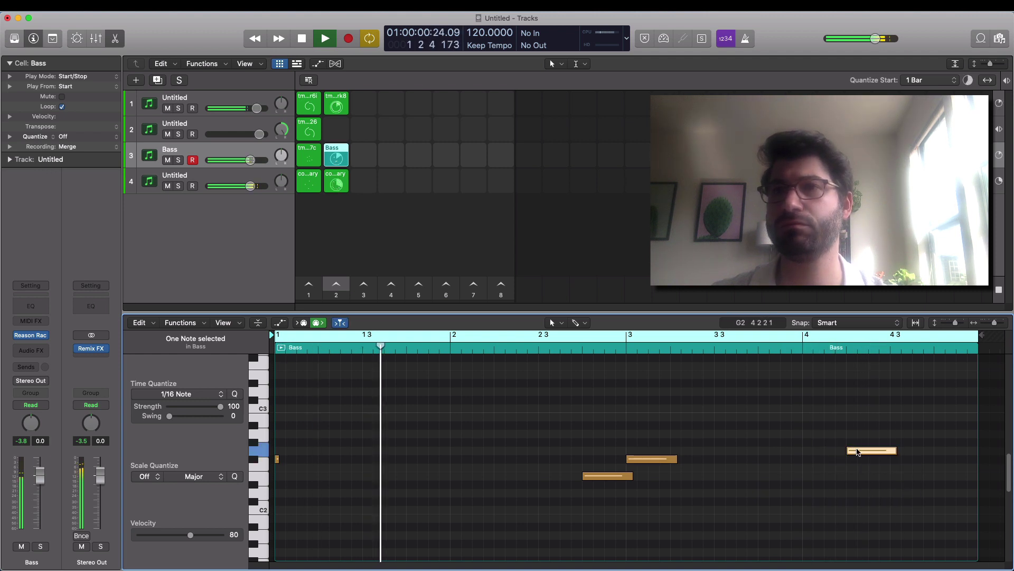
Step: Raise the bar 4 bass note to A2, and add F#2 on beat 4 of bar 1 and A2 on beat 3 of bar 2
left_click_drag(857, 451, 854, 437)
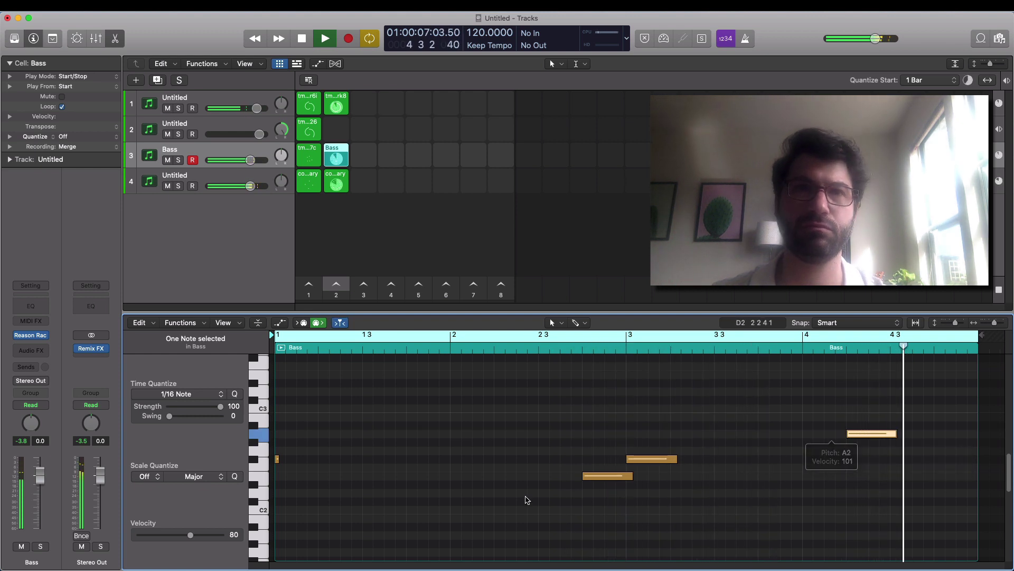
left_click(410, 459)
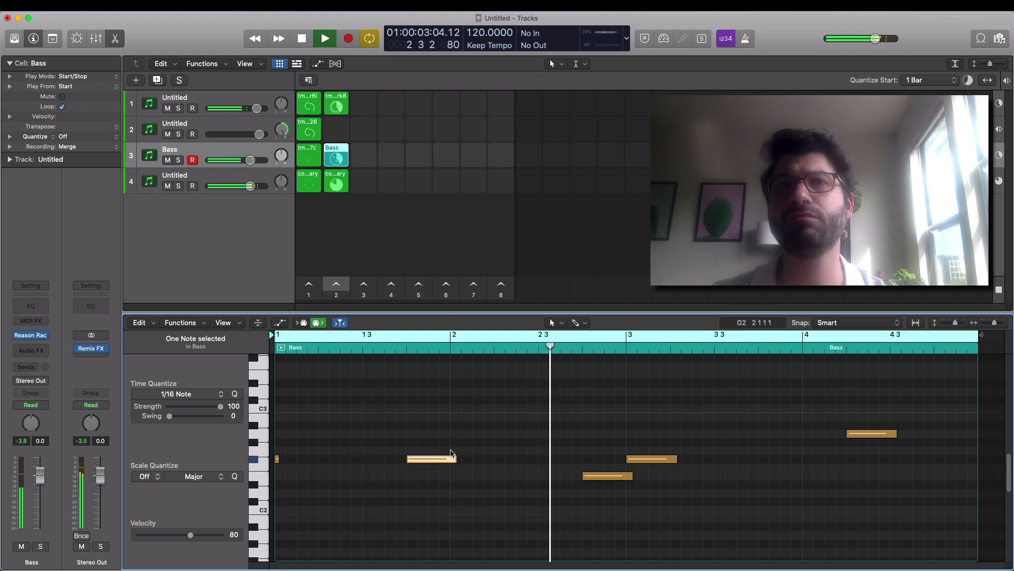
left_click(543, 433)
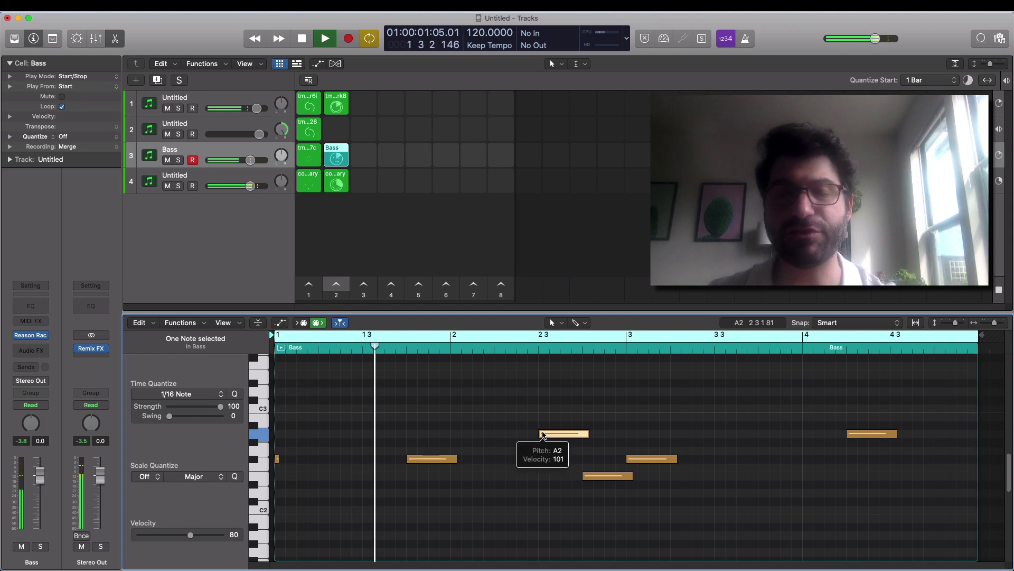
Step: Stop playback and close the Piano Roll editor
key("t")
key("Escape")
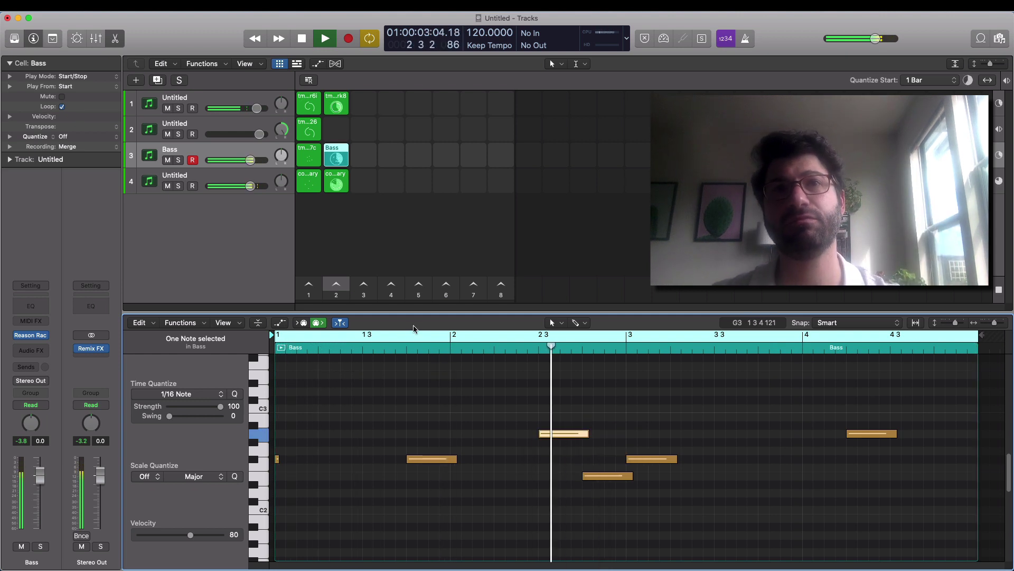
key("space")
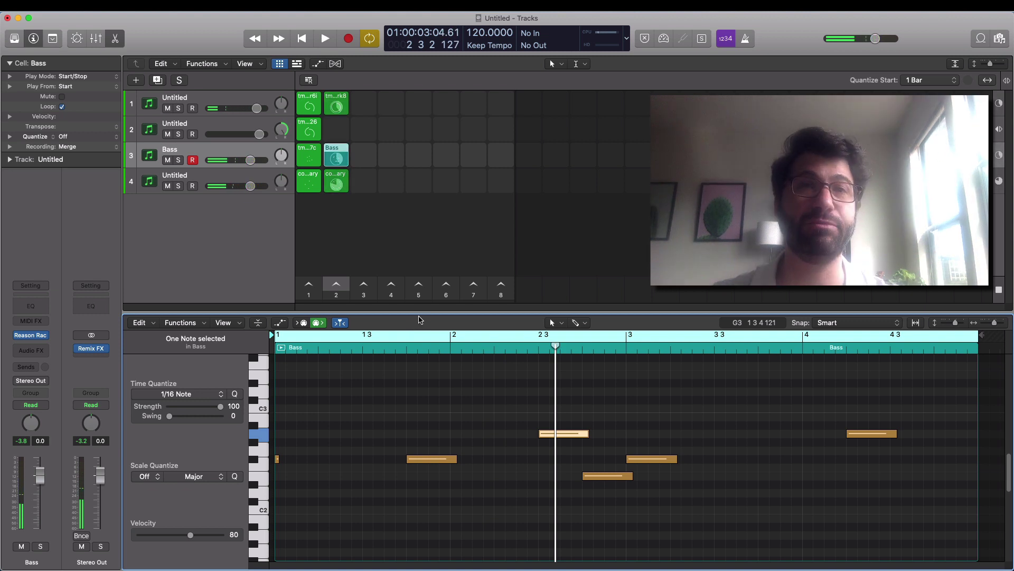
key("e")
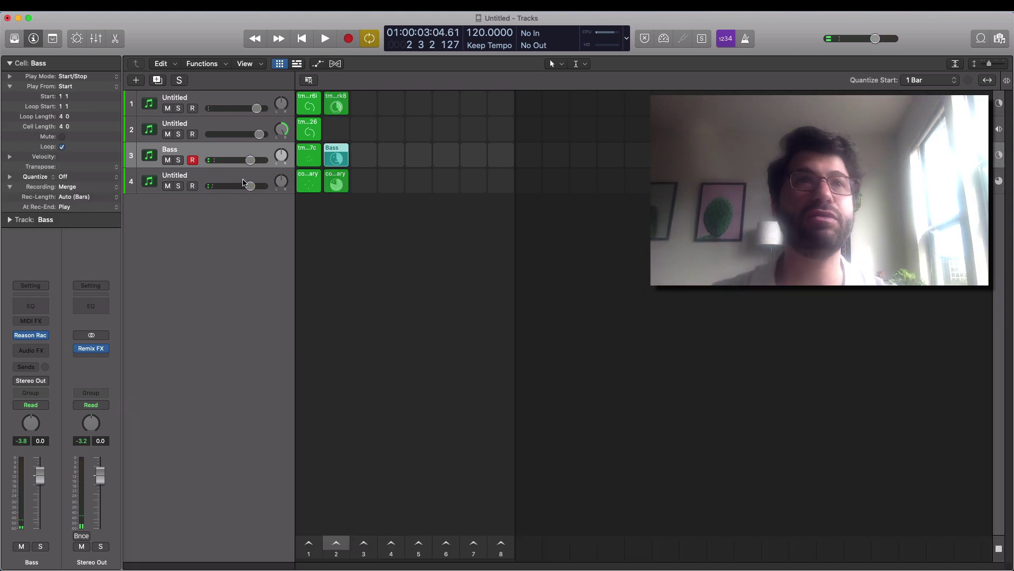
Step: Look over the devices in the Bass track's Reason Rack Plugin and close its window
left_click(31, 336)
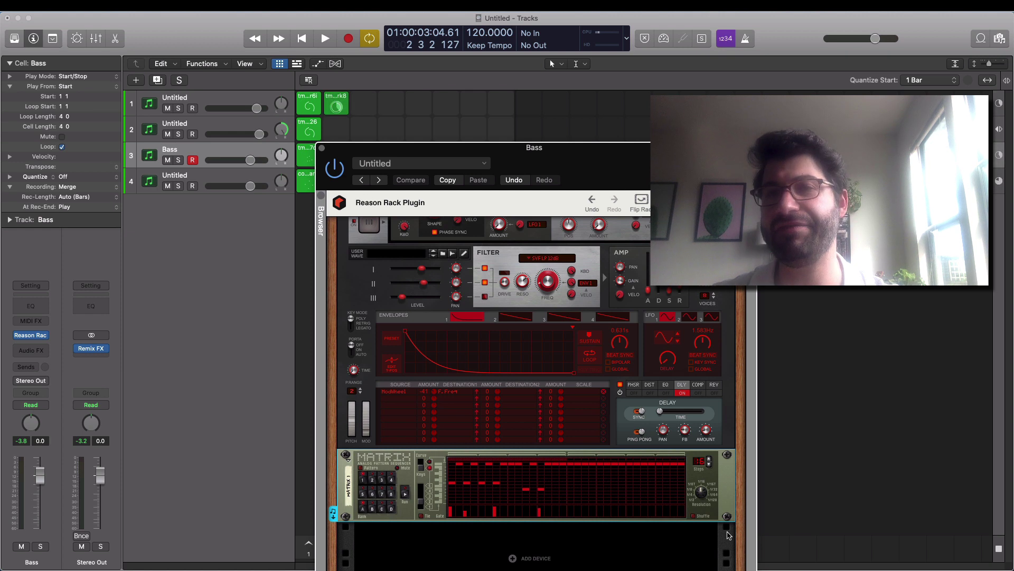
left_click(322, 147)
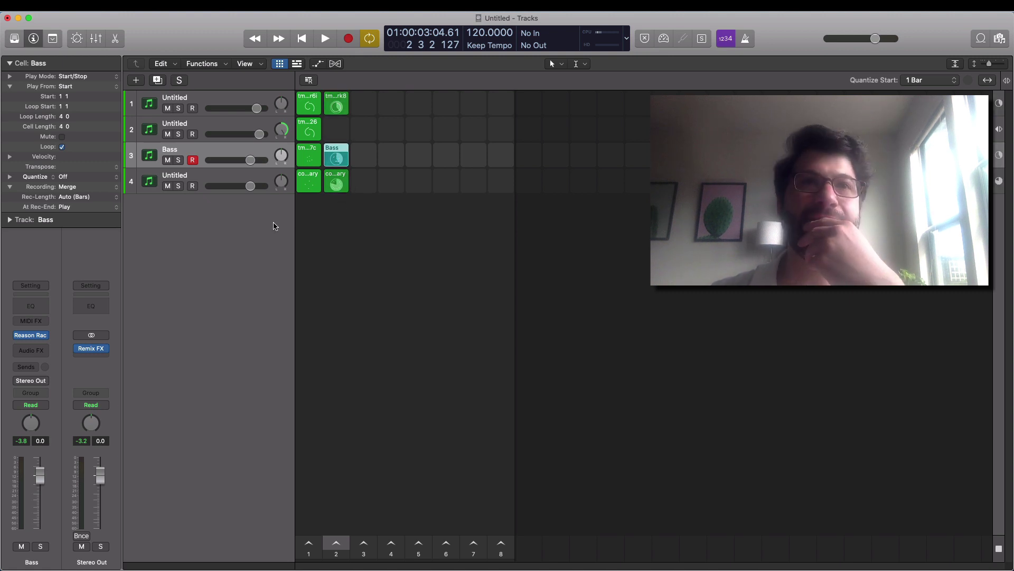
Step: Add a fifth instrument track below track 4 and load the Reason Studios rack plug-in as its MIDI effect
left_click(253, 182)
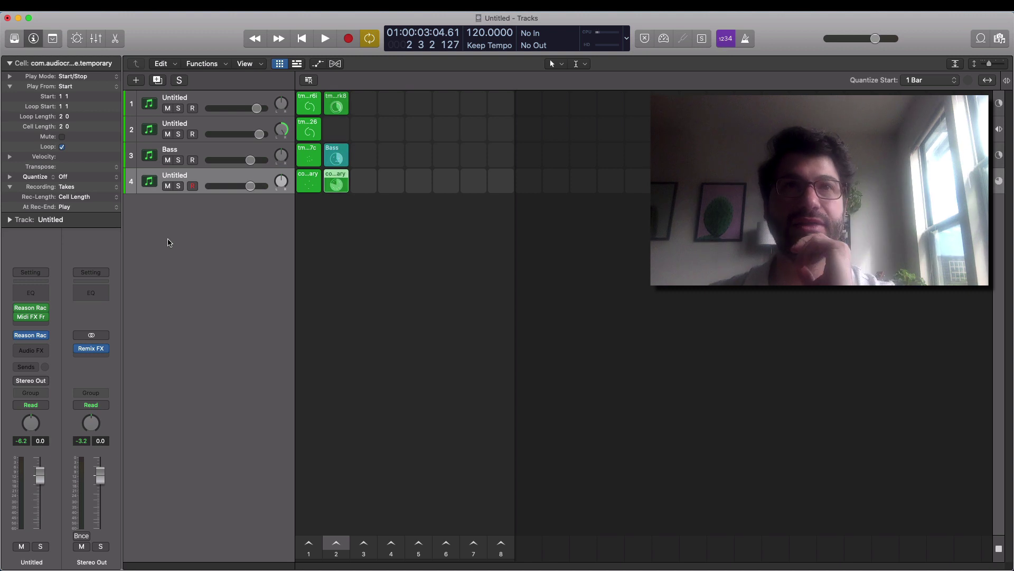
double_click(238, 233)
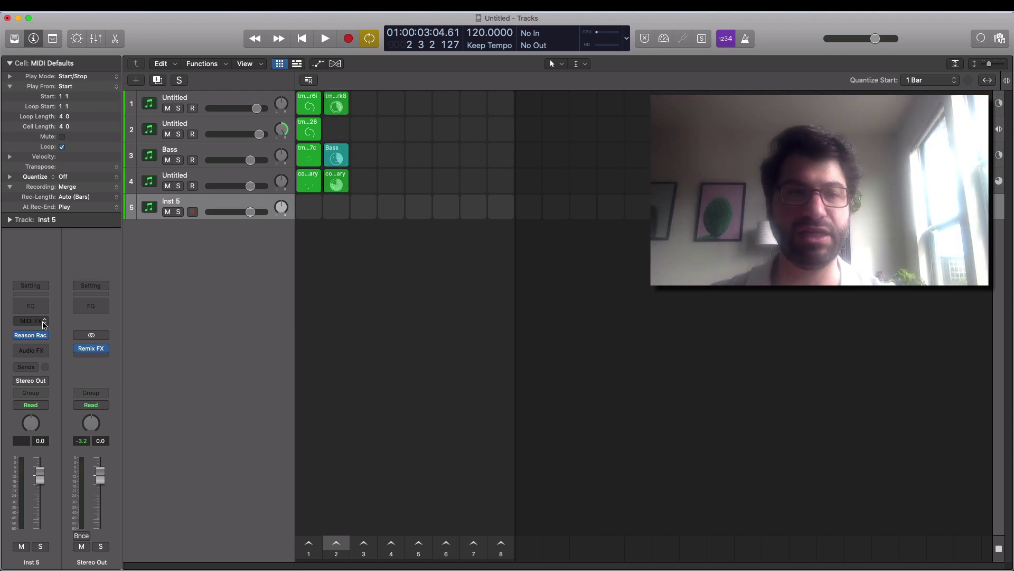
left_click(44, 321)
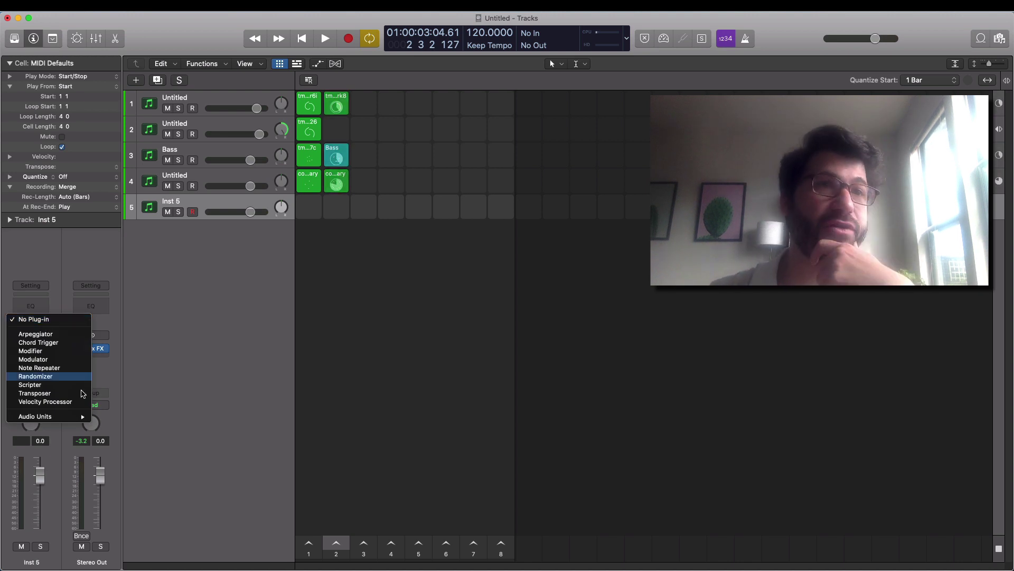
mouse_move(82, 415)
mouse_move(134, 419)
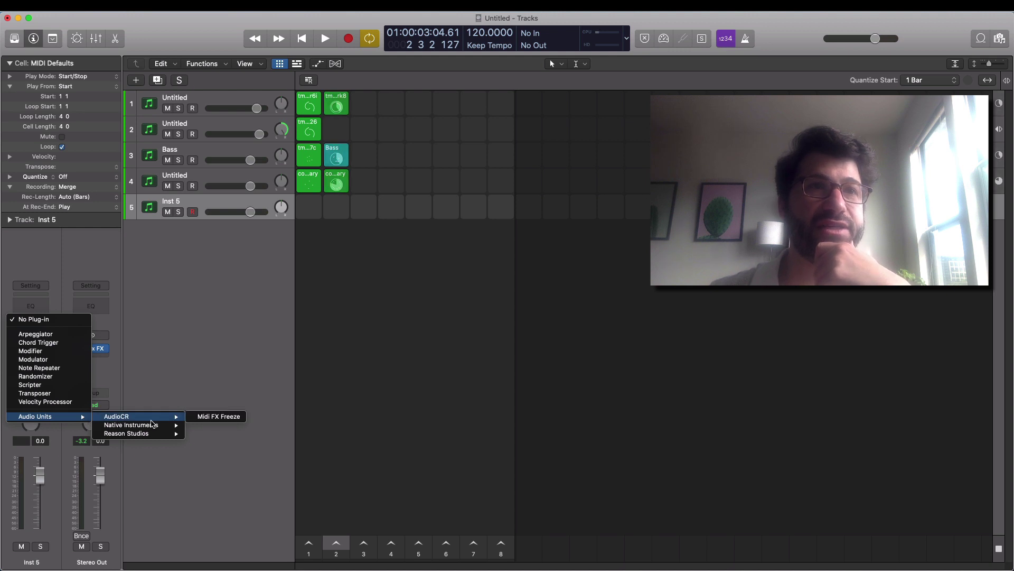
mouse_move(153, 433)
left_click(225, 433)
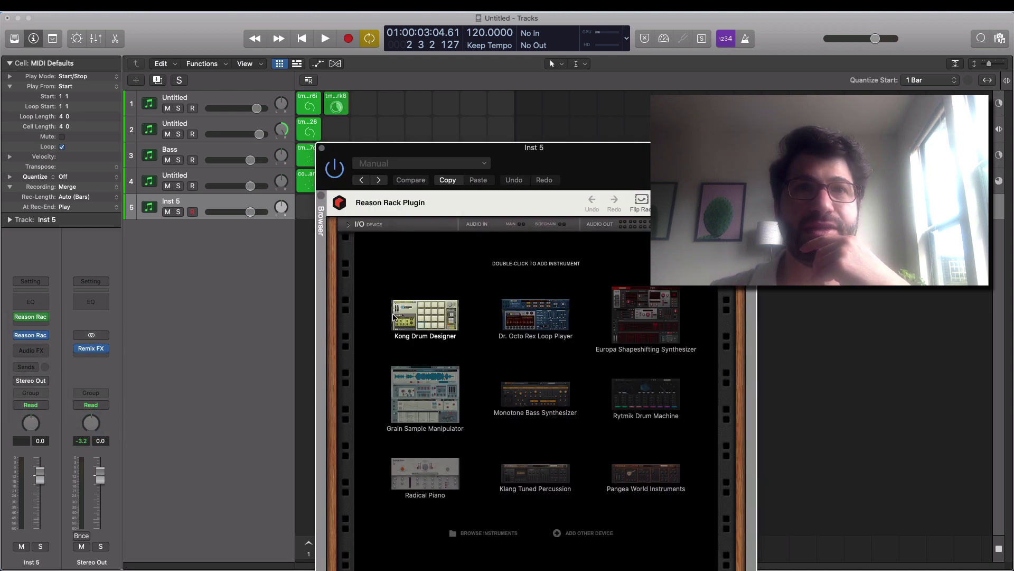
Step: Add the Euclidean Rhythms player to the new track's MIDI effect rack
right_click(482, 334)
mouse_move(523, 417)
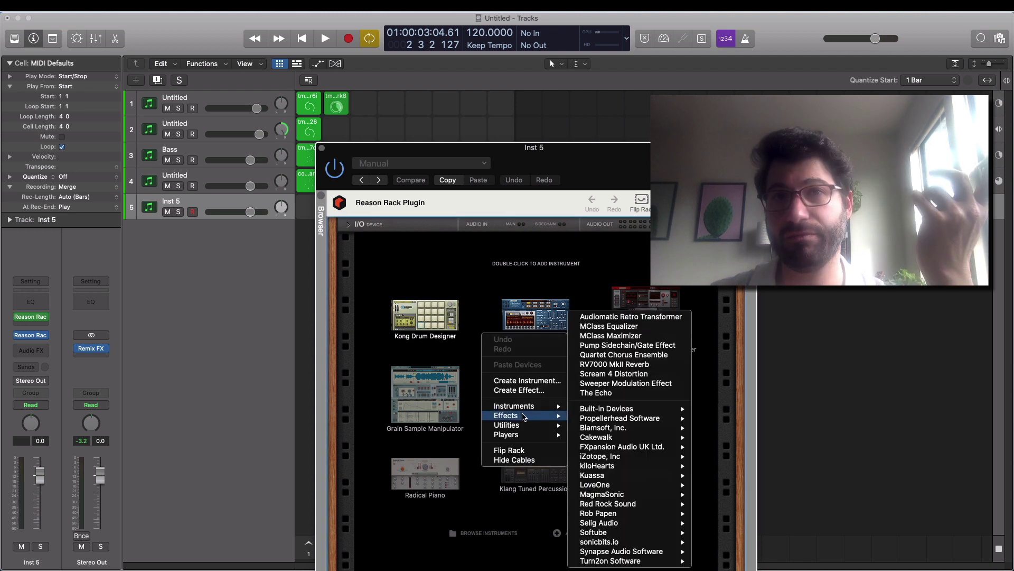
mouse_move(520, 435)
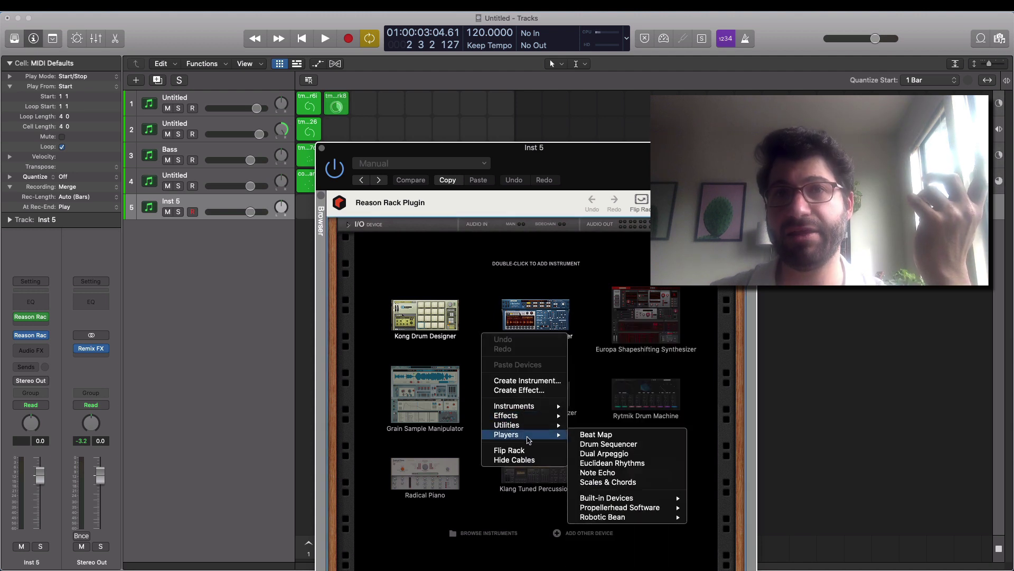
left_click(630, 464)
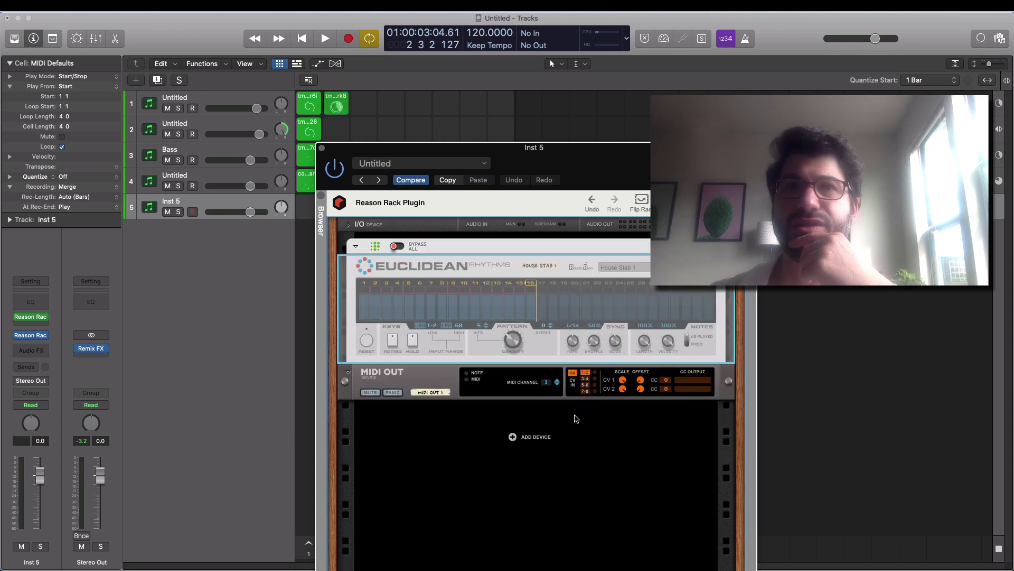
Step: Open the new track's instrument Reason Rack and add the Klang Tuned Percussion instrument
left_click(33, 339)
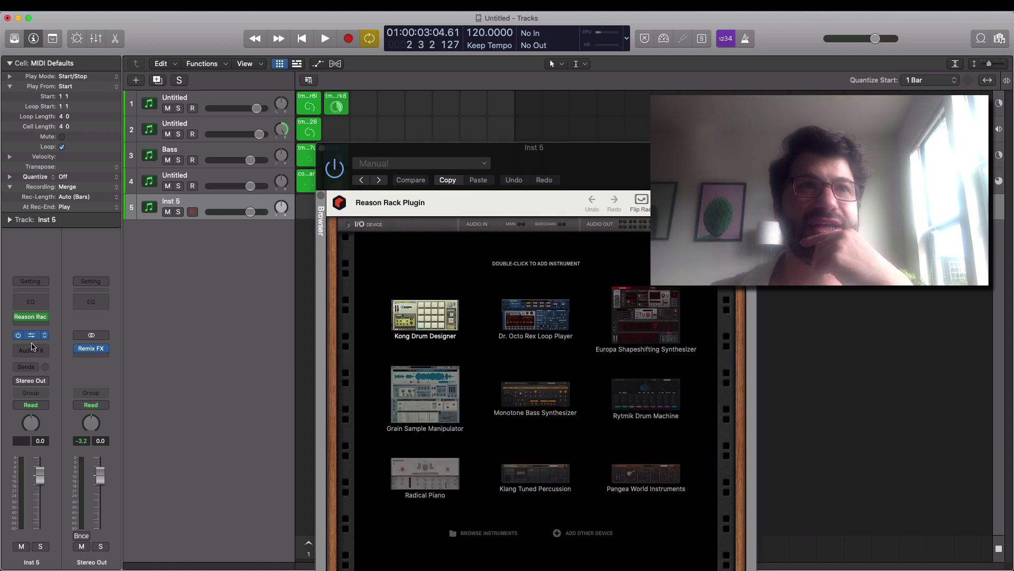
left_click(36, 350)
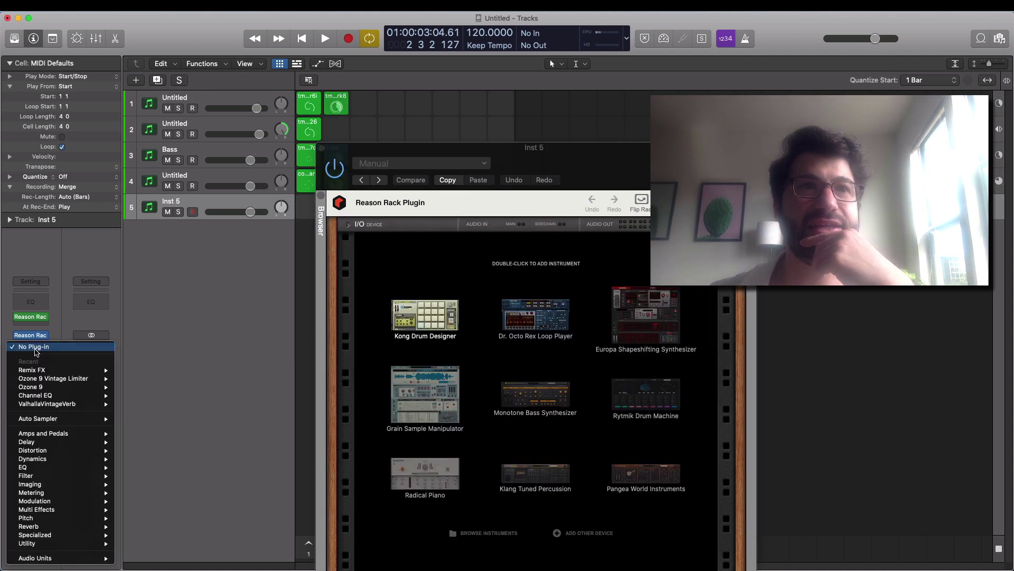
left_click(33, 343)
left_click(32, 337)
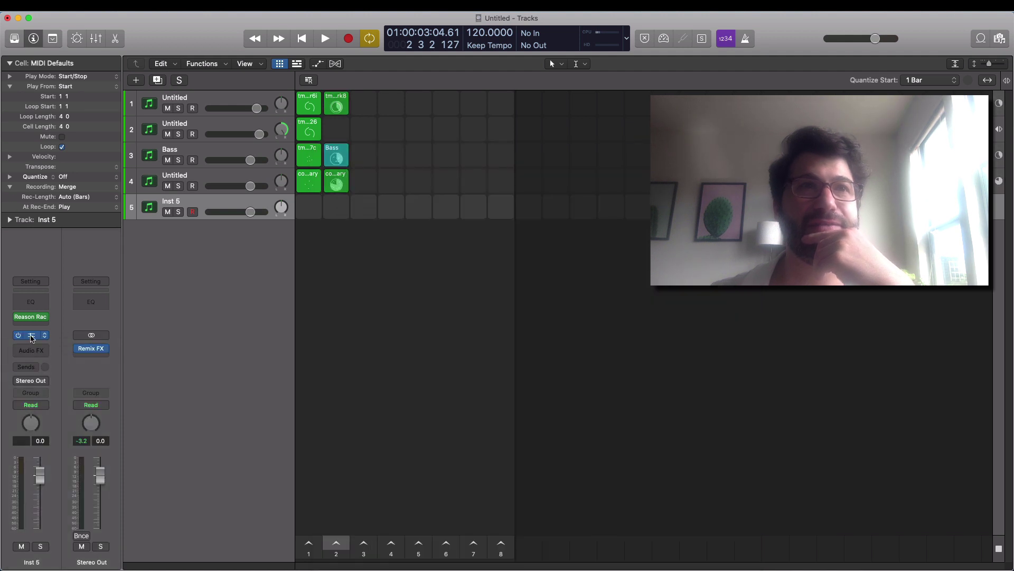
left_click(32, 336)
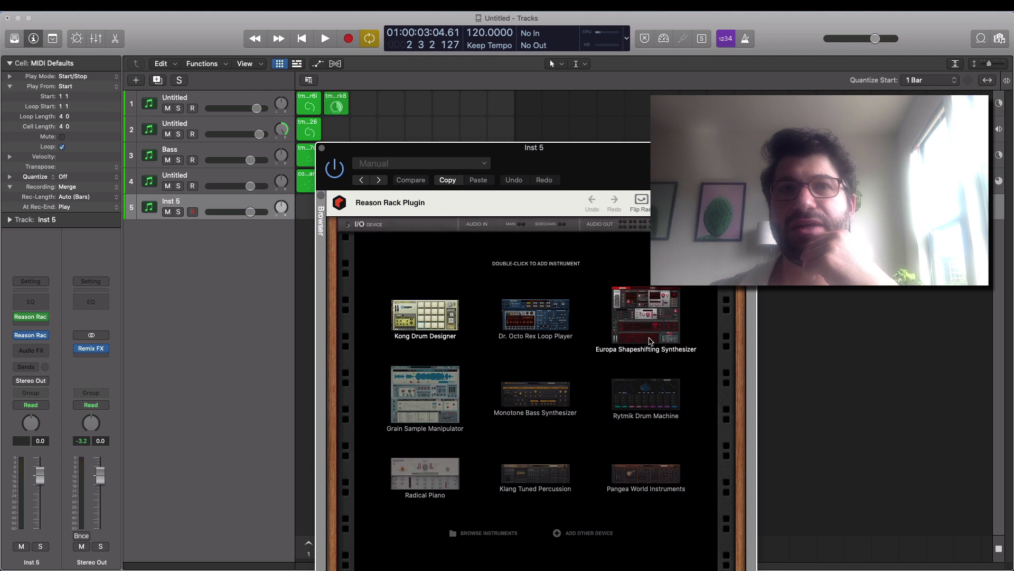
double_click(548, 479)
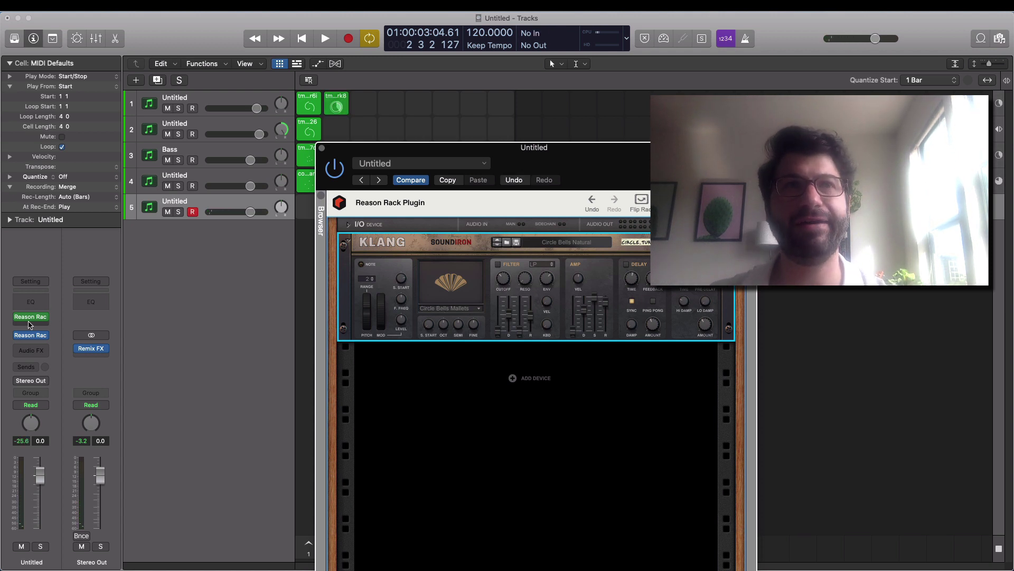
Step: Select track 5's scene 2 cell and load the Music Box Dream patch in Klang
left_click_drag(371, 143, 447, 124)
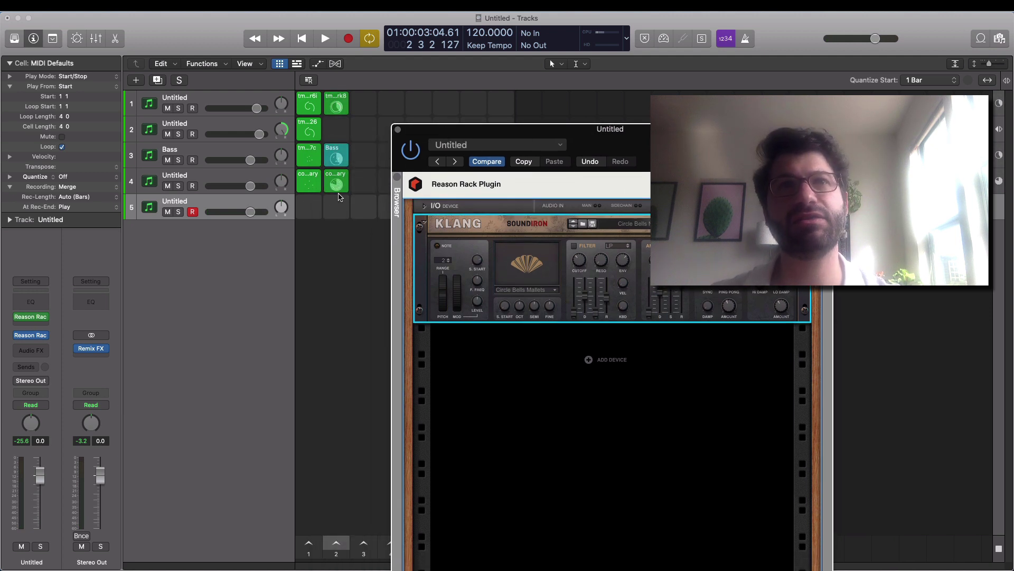
left_click(355, 205)
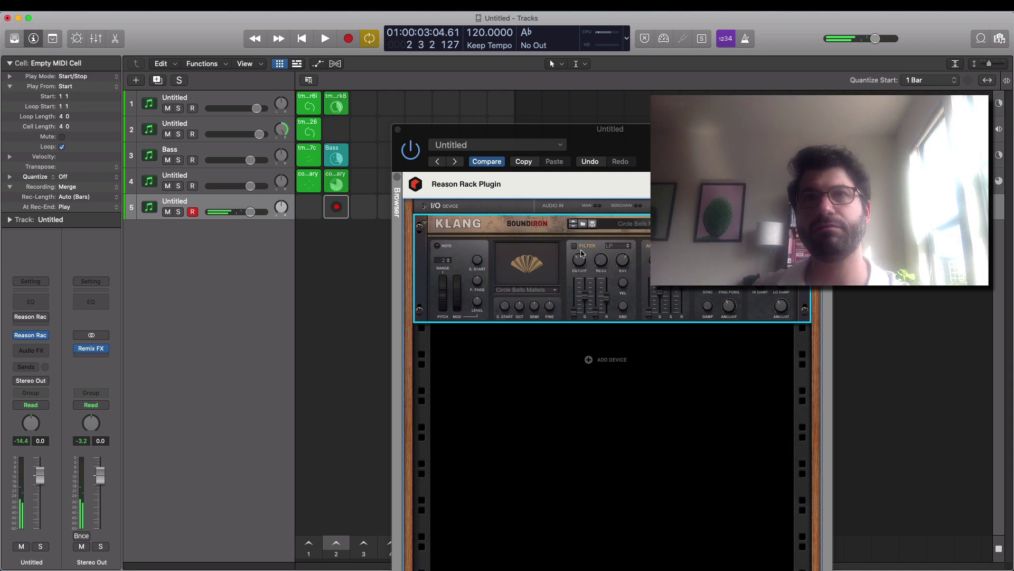
left_click(611, 225)
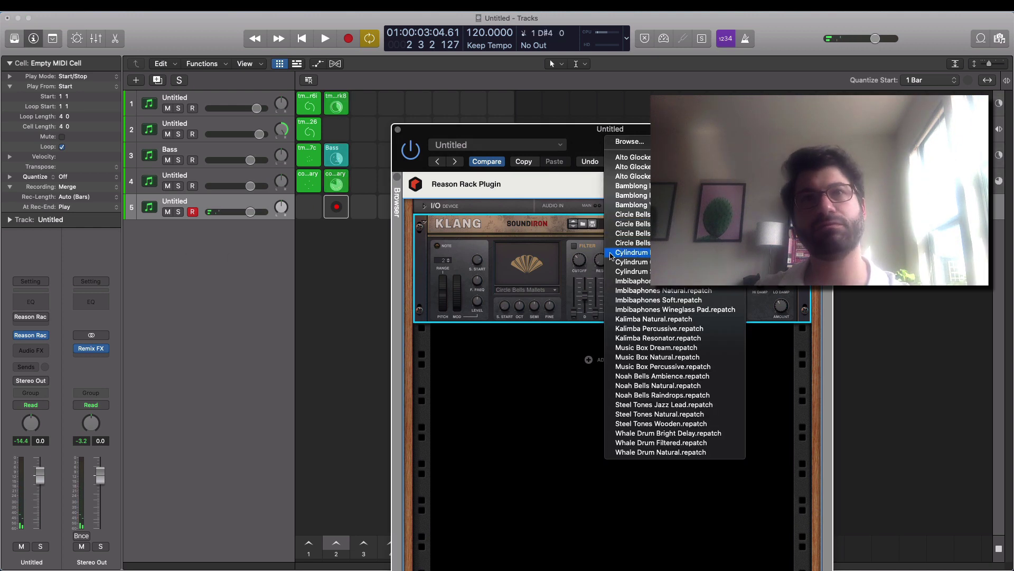
left_click(621, 349)
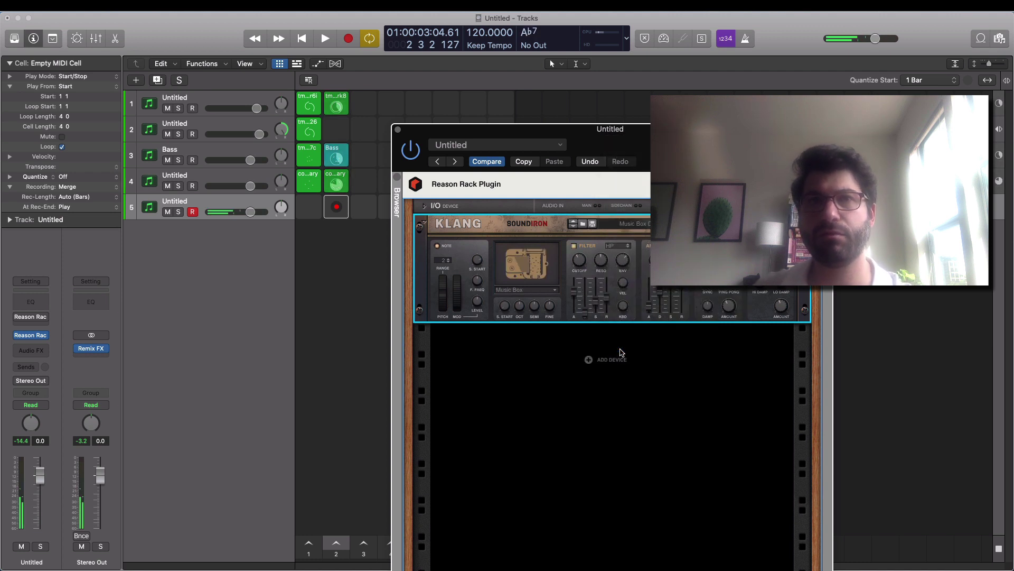
Step: Add Pangea World Instruments to the rack and delete the Klang device
right_click(631, 255)
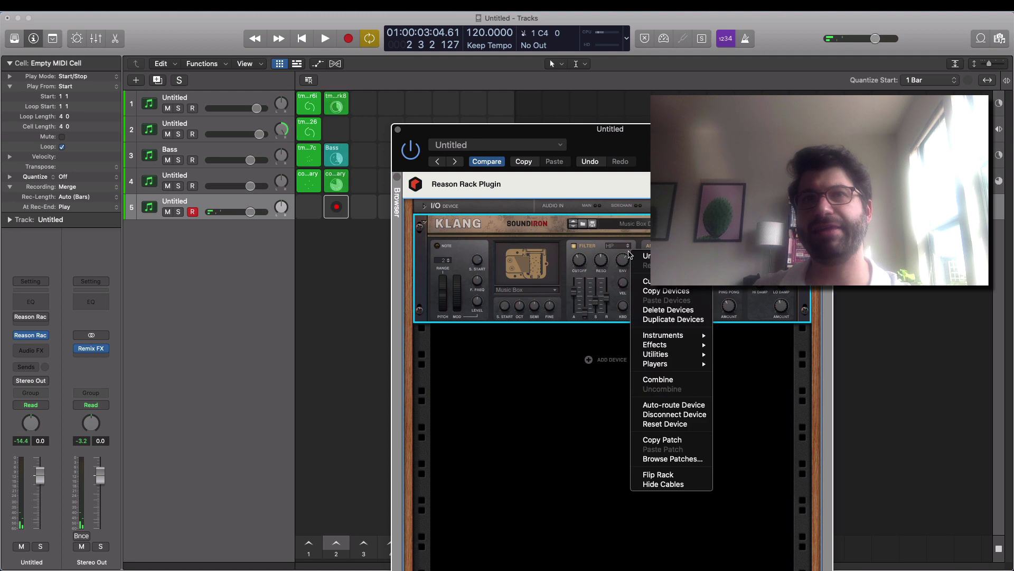
mouse_move(674, 349)
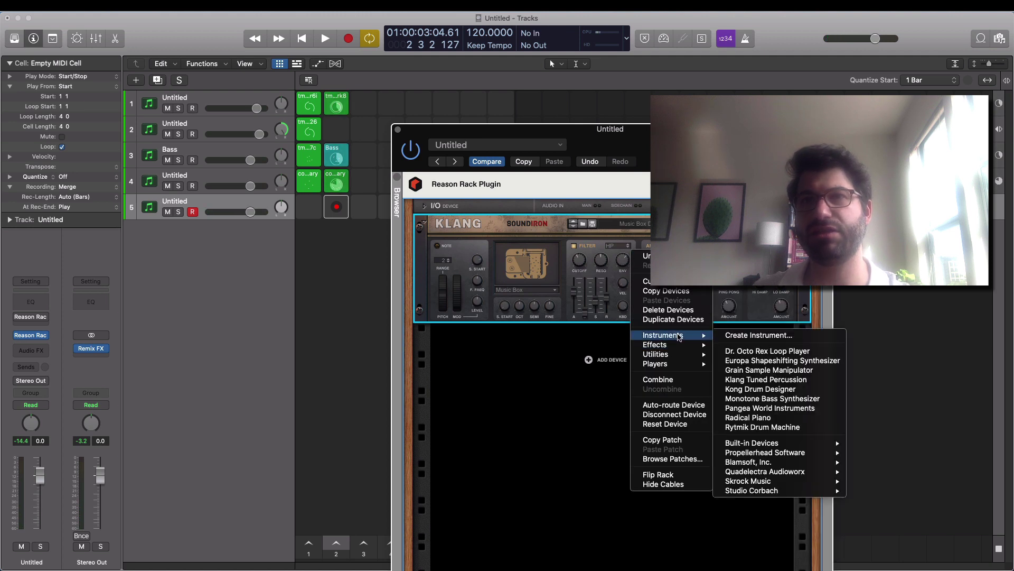
left_click(762, 409)
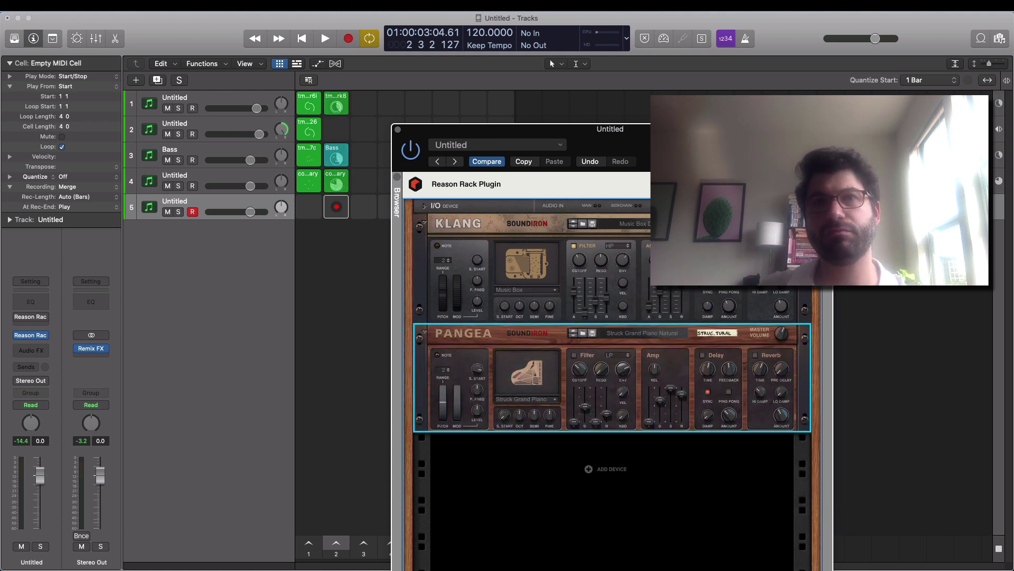
key("BackSpace")
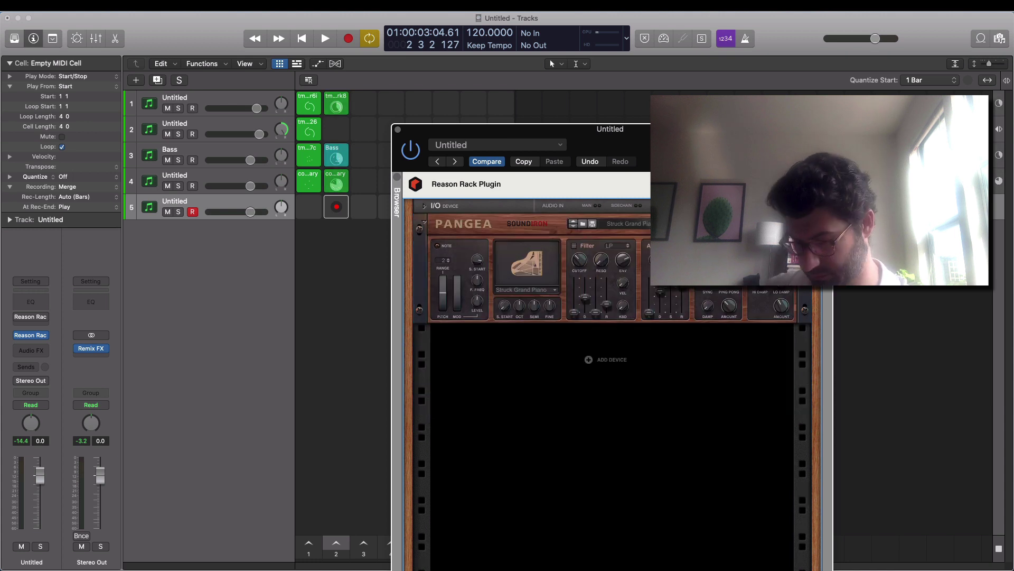
Step: Flip the rack to its back and reroute both Pangea output cables to the main audio outputs to host
key("Tab")
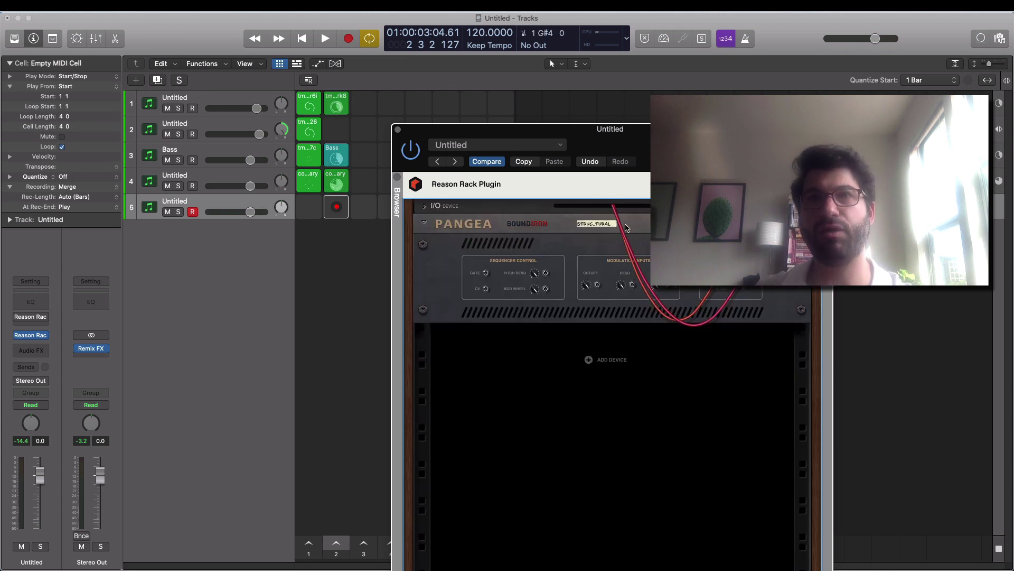
left_click(468, 201)
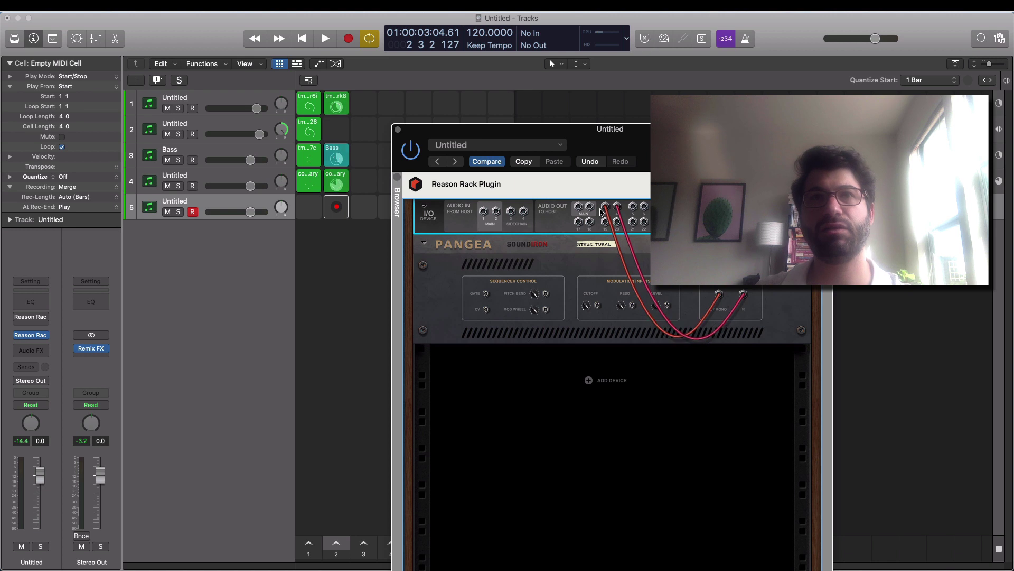
left_click_drag(607, 209, 579, 209)
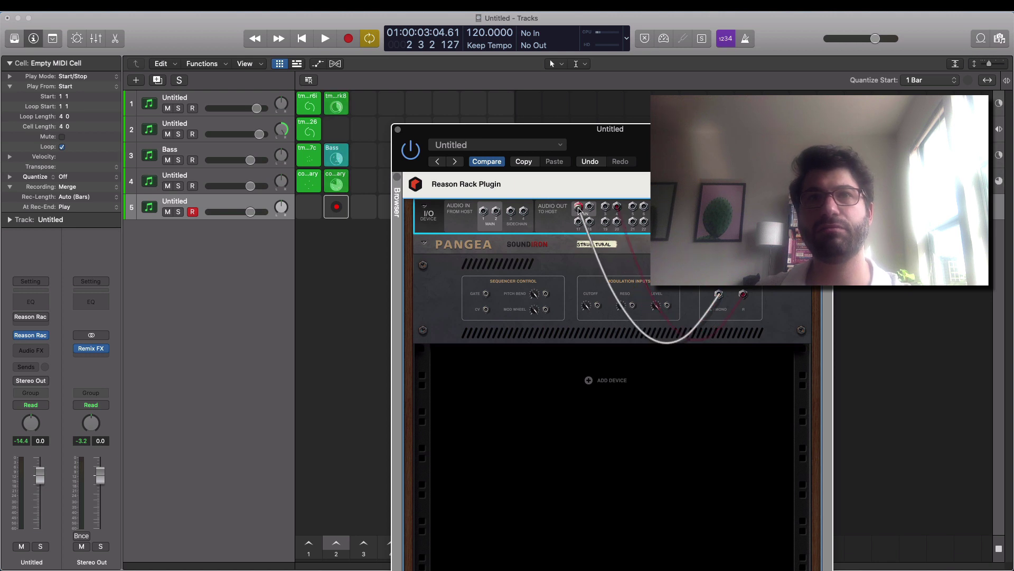
left_click_drag(617, 206, 591, 207)
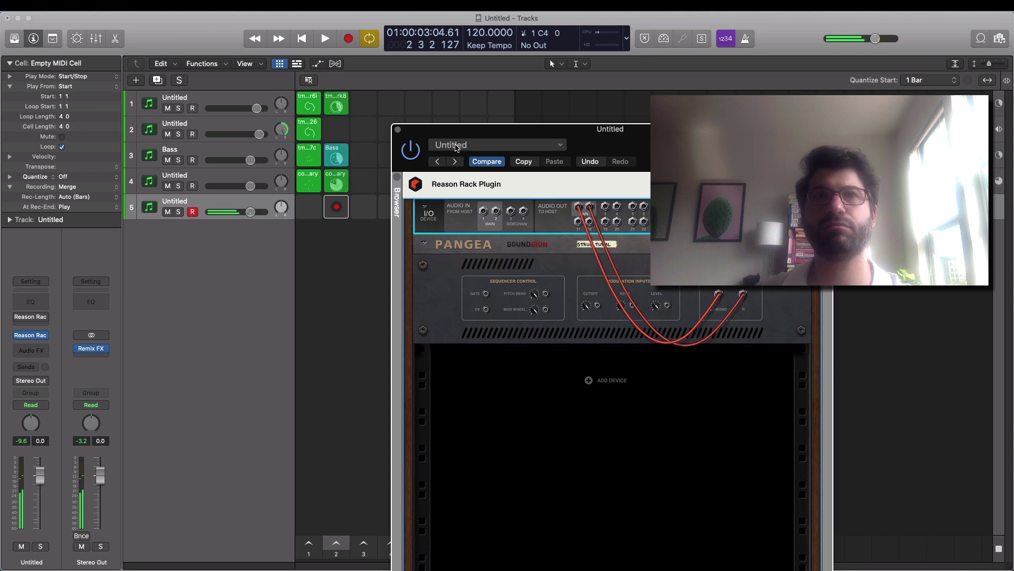
Step: Open the rack's device browser and switch the track's Reason Rack MIDI effect back on
left_click(399, 176)
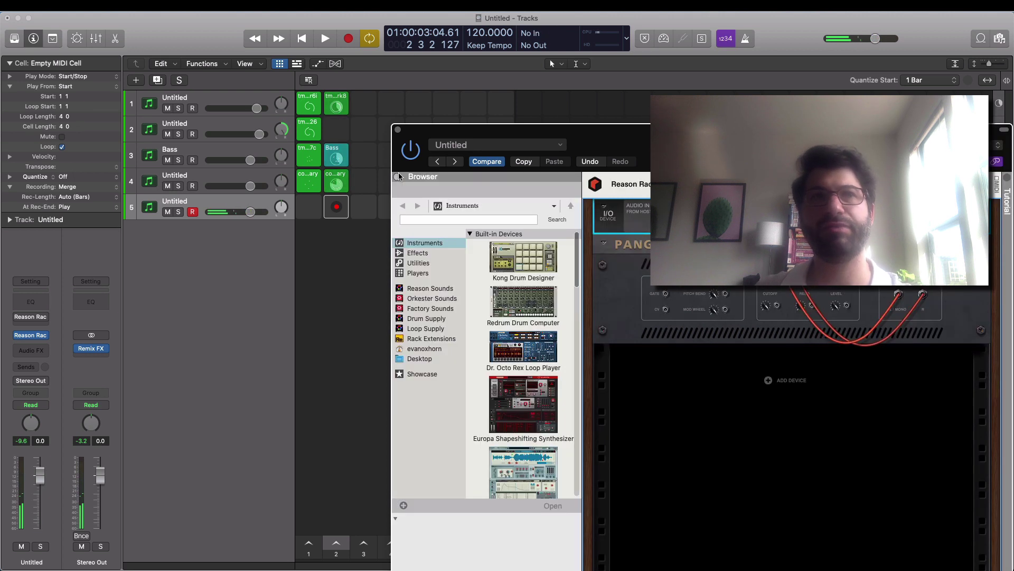
left_click(16, 319)
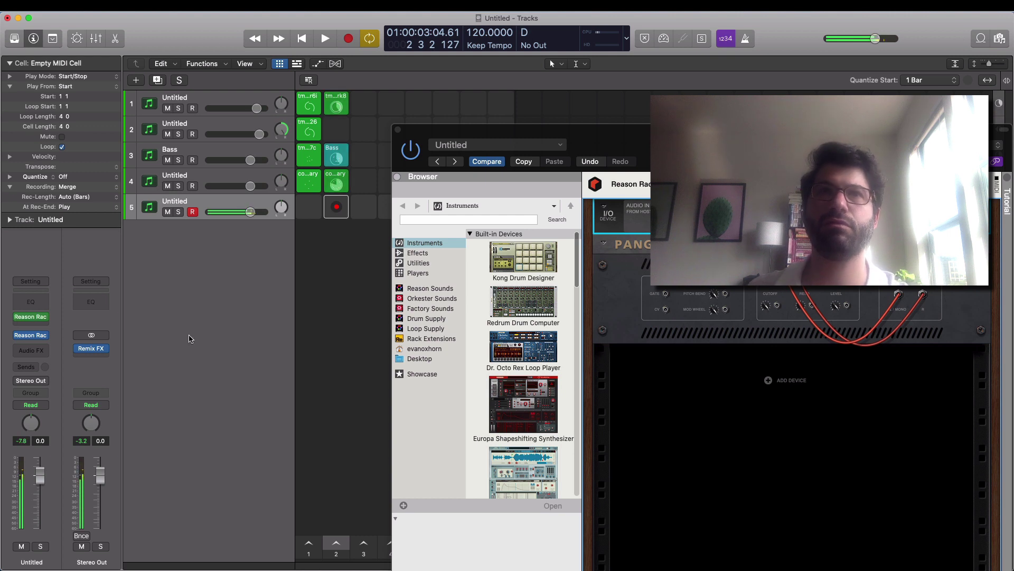
Step: Replace the Pangea device with the Radical Piano instrument and flip the rack back to its front
key("space")
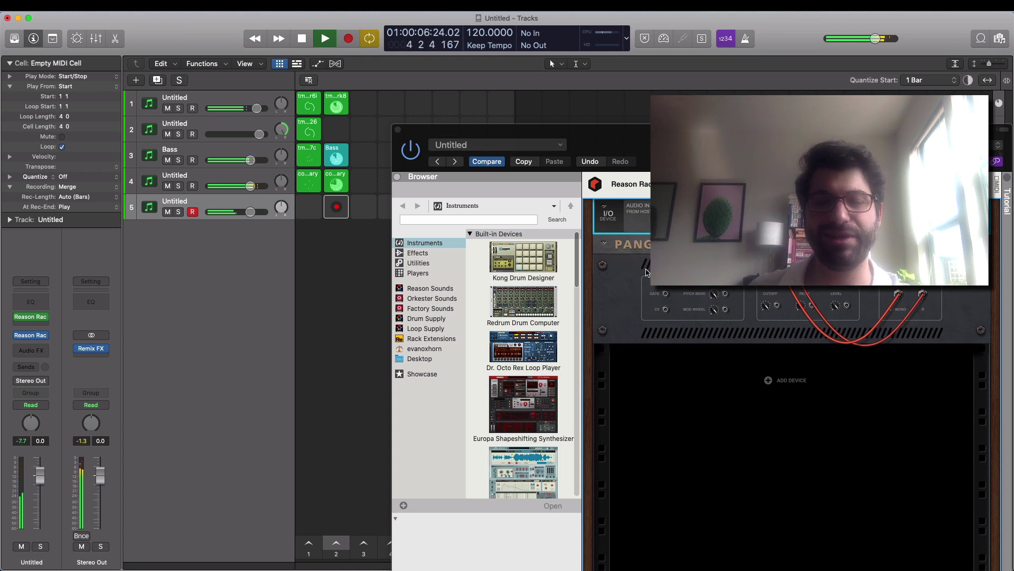
key("space")
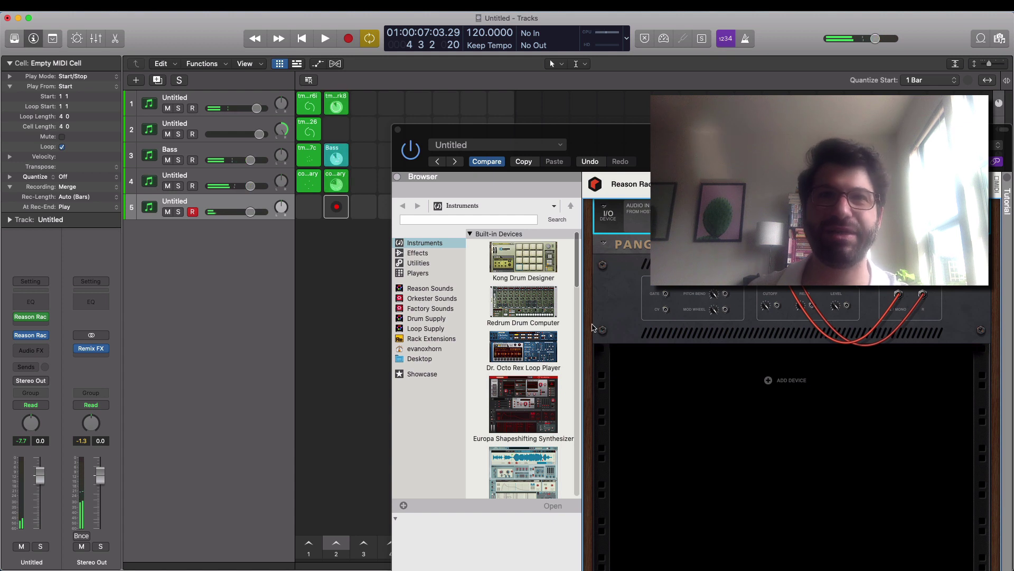
scroll(537, 300, "down", 8)
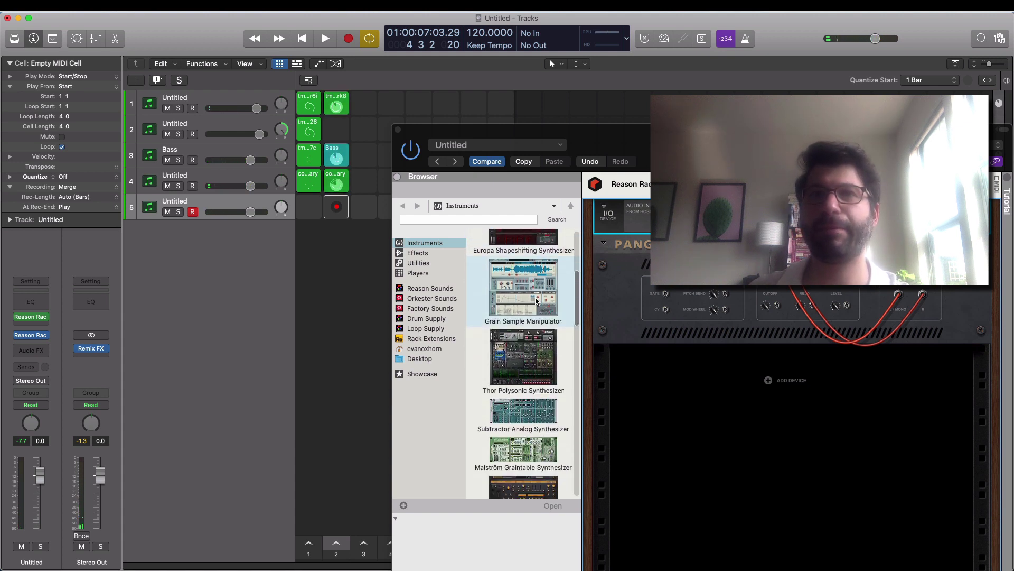
scroll(536, 300, "down", 8)
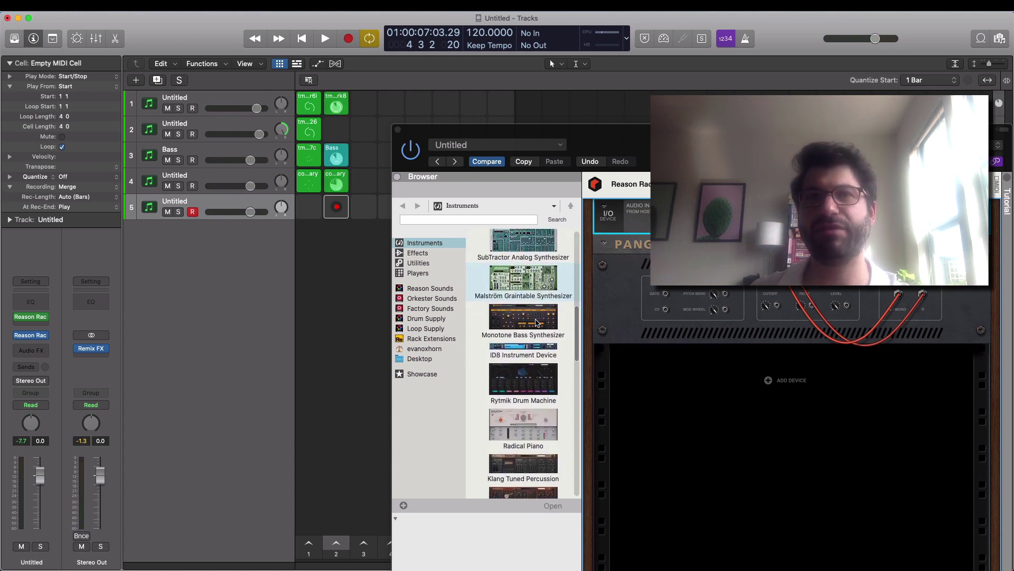
scroll(537, 330, "down", 4)
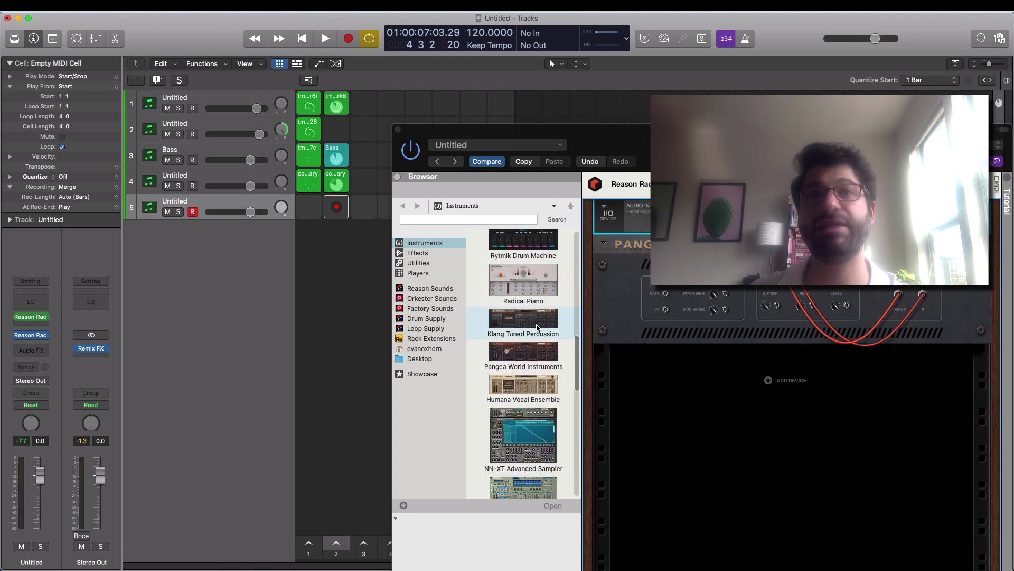
left_click(574, 293)
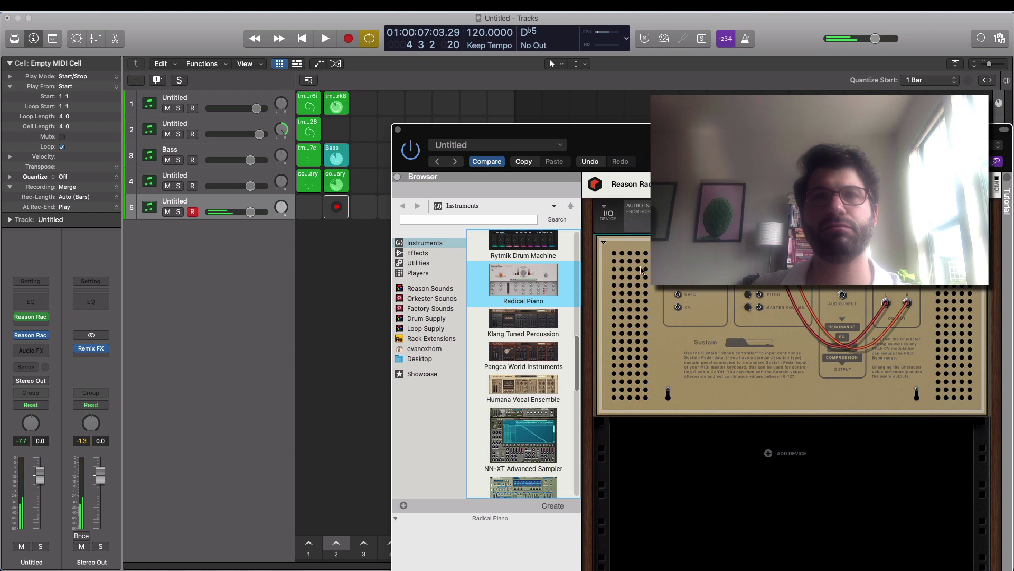
key("Tab")
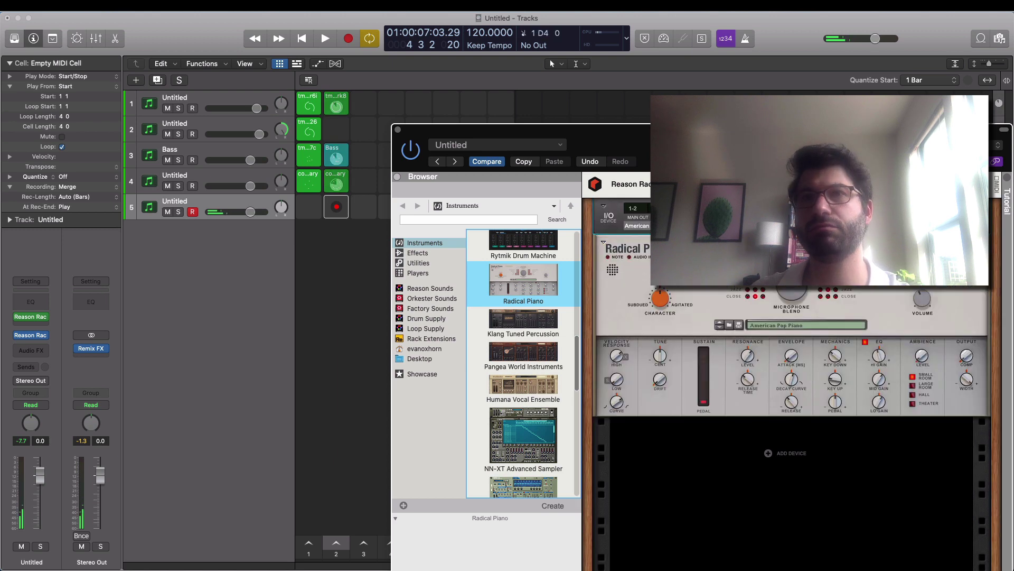
Step: Load the Swedish Drop Piano patch from the Production Pianos folder into Radical Piano and close the plug-in window
left_click(787, 325)
scroll(807, 400, "down", 1)
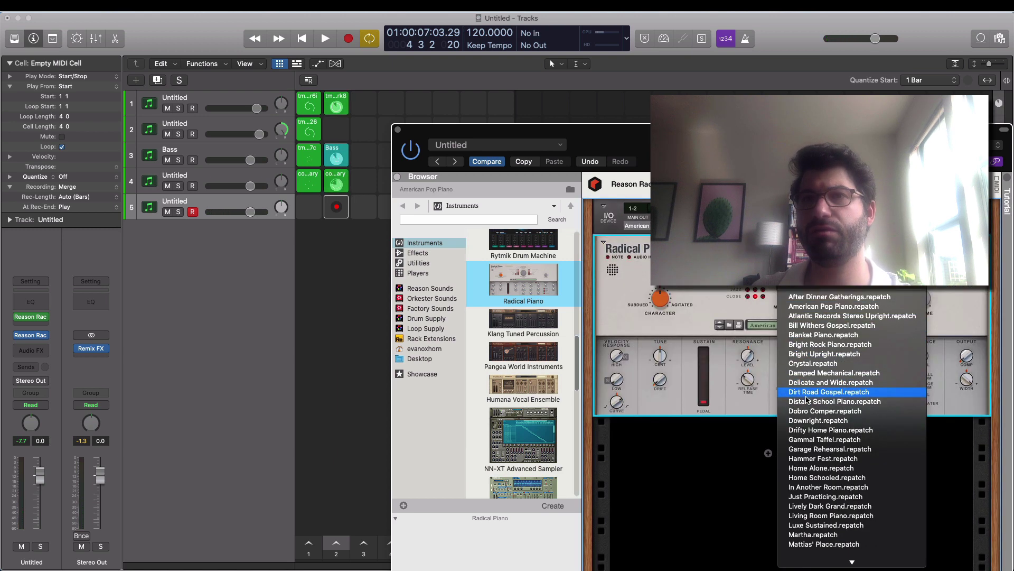
scroll(816, 438, "down", 5)
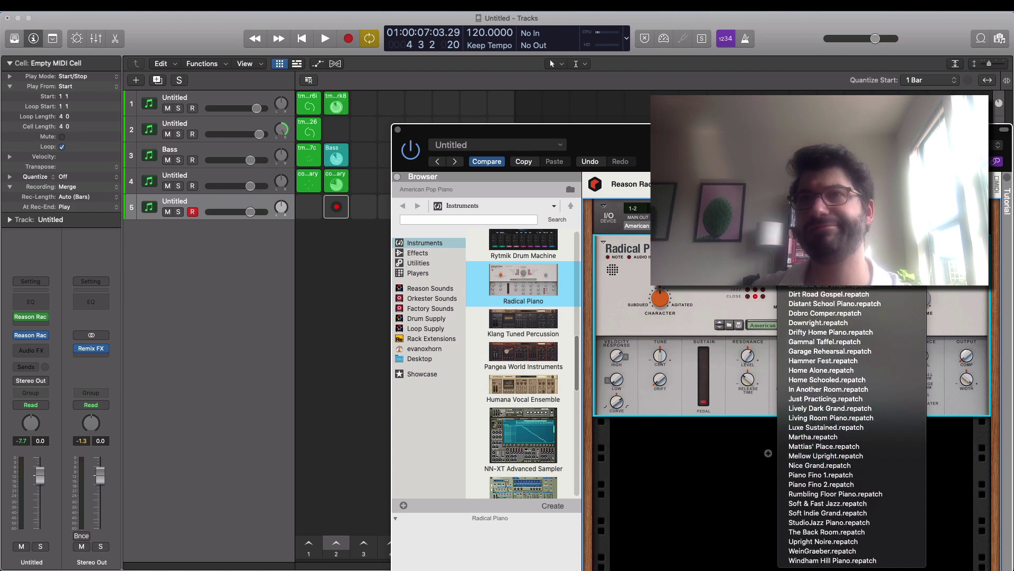
left_click(824, 132)
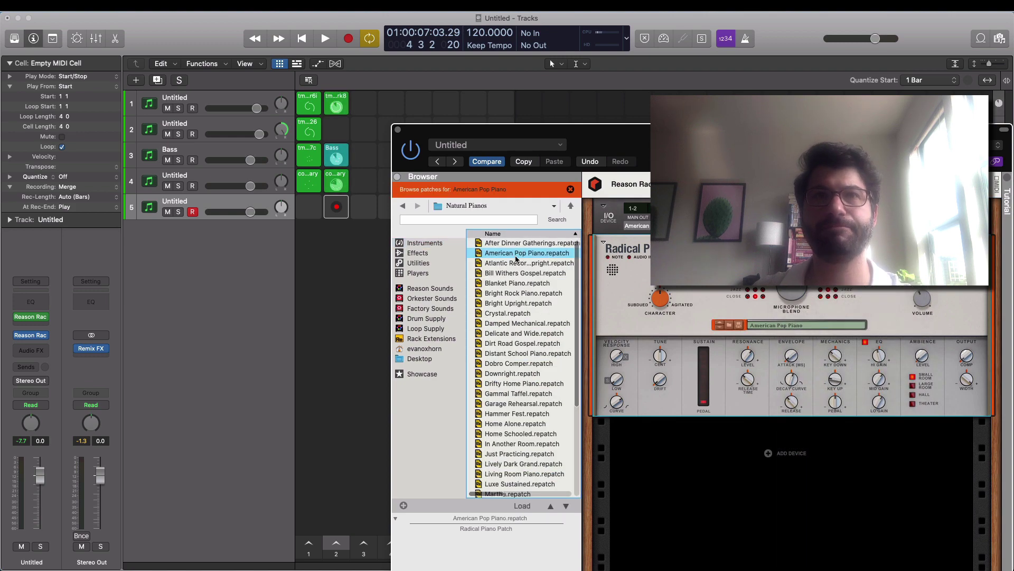
left_click(509, 206)
left_click(529, 216)
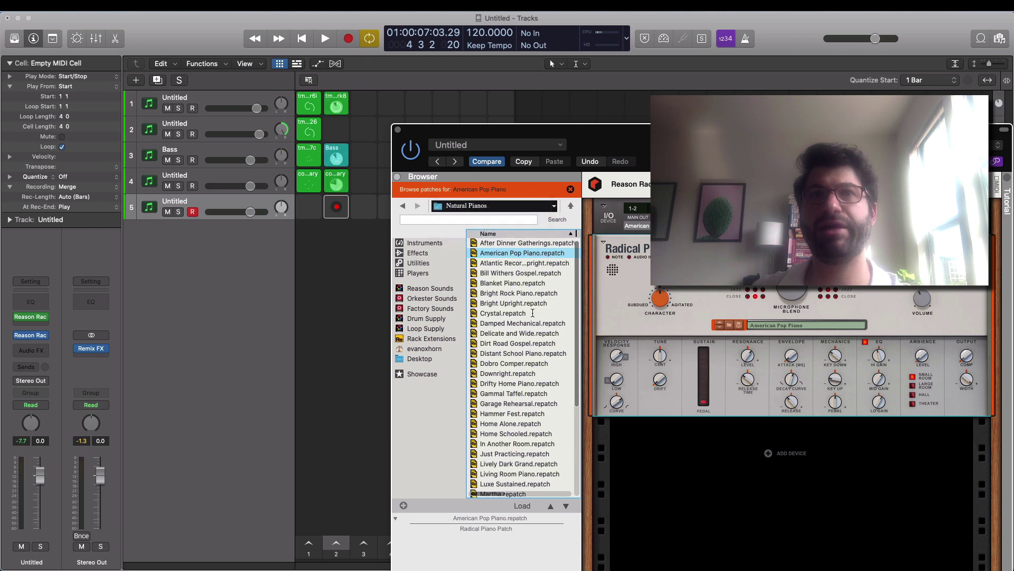
double_click(516, 253)
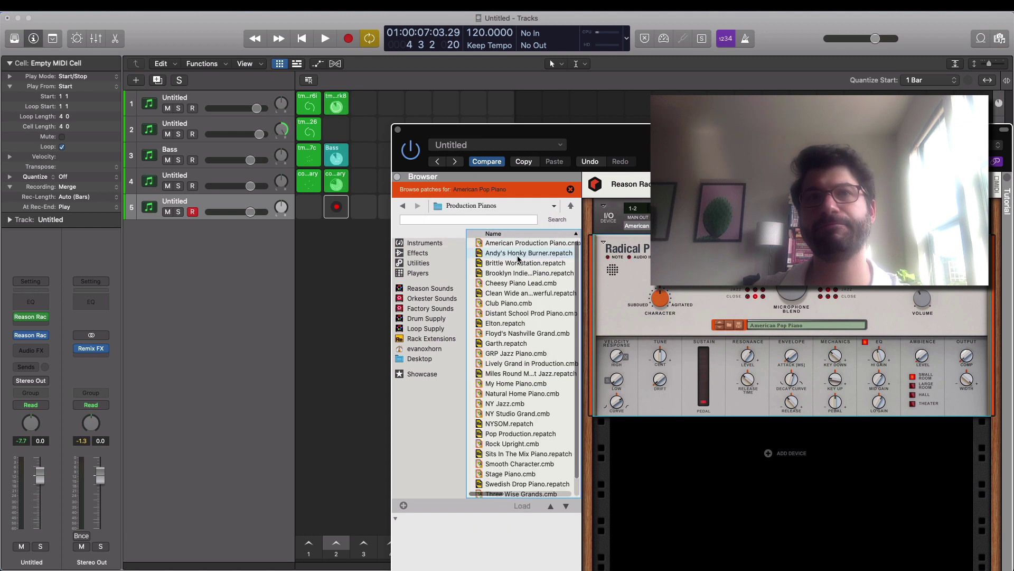
scroll(522, 393, "down", 2)
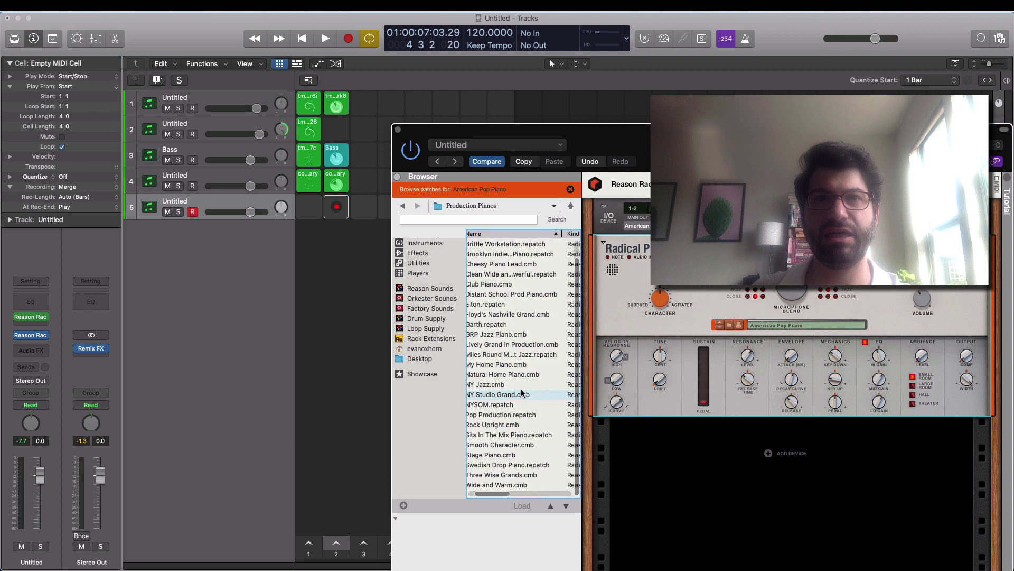
scroll(522, 393, "right", 1)
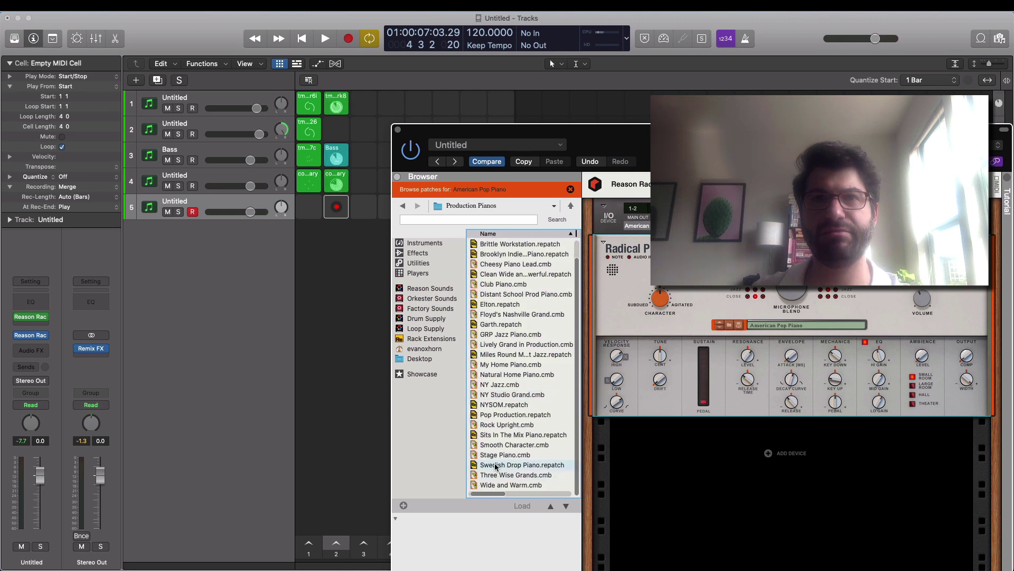
left_click(496, 466)
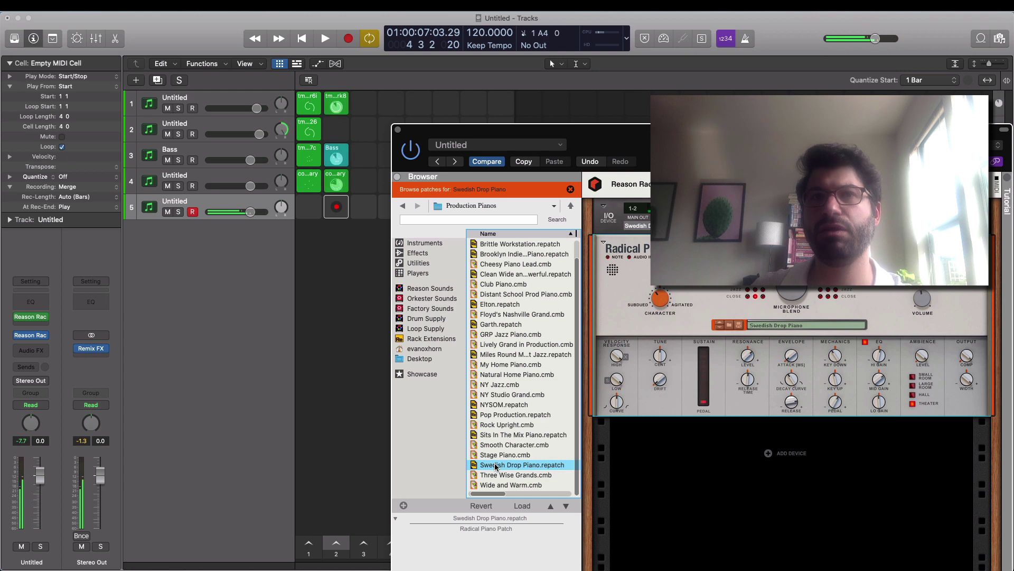
left_click(398, 130)
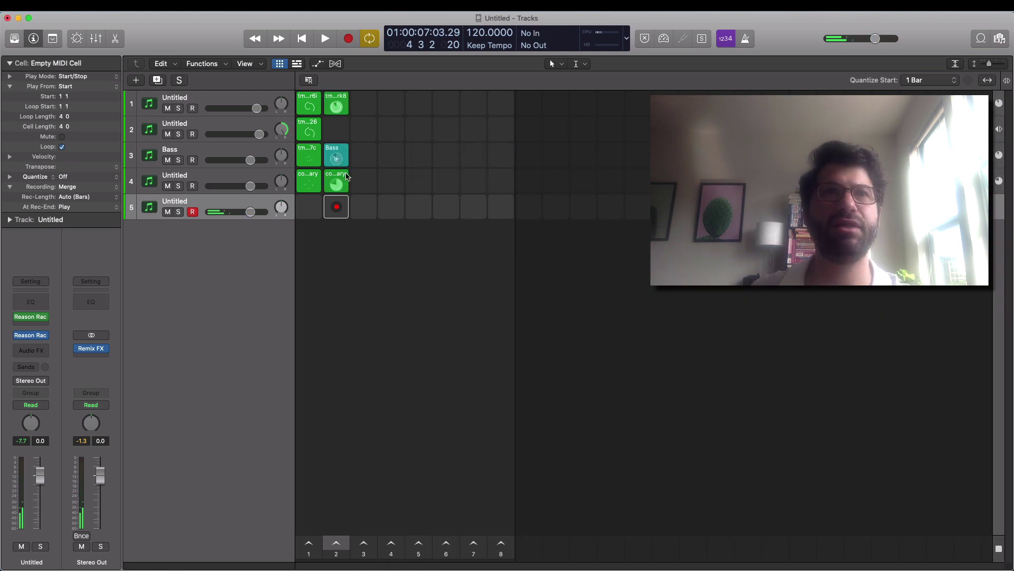
Step: Record a two-bar chord part into track 5's scene 2 cell and quantize all its notes to 1/16
left_click(339, 211)
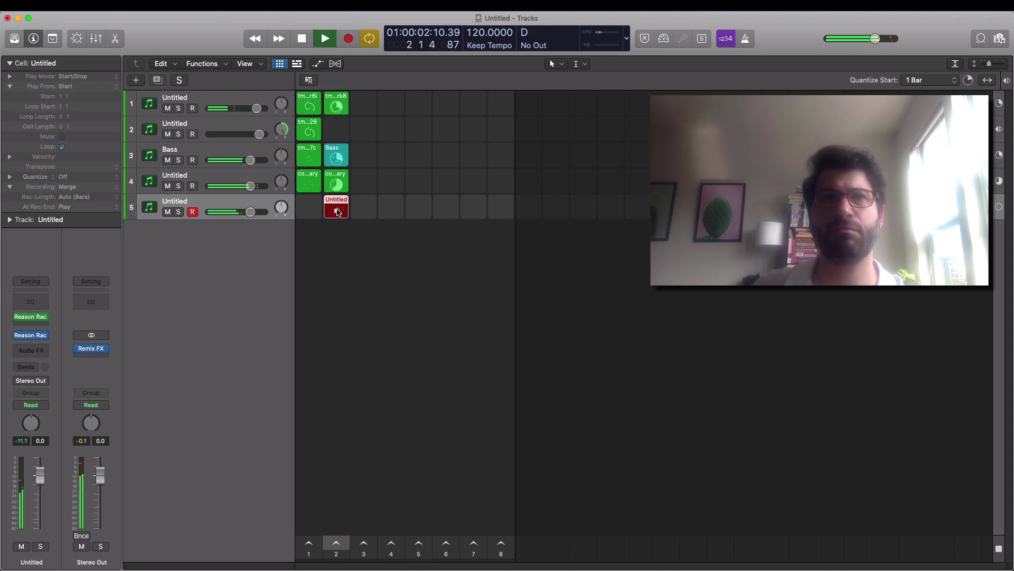
key("space")
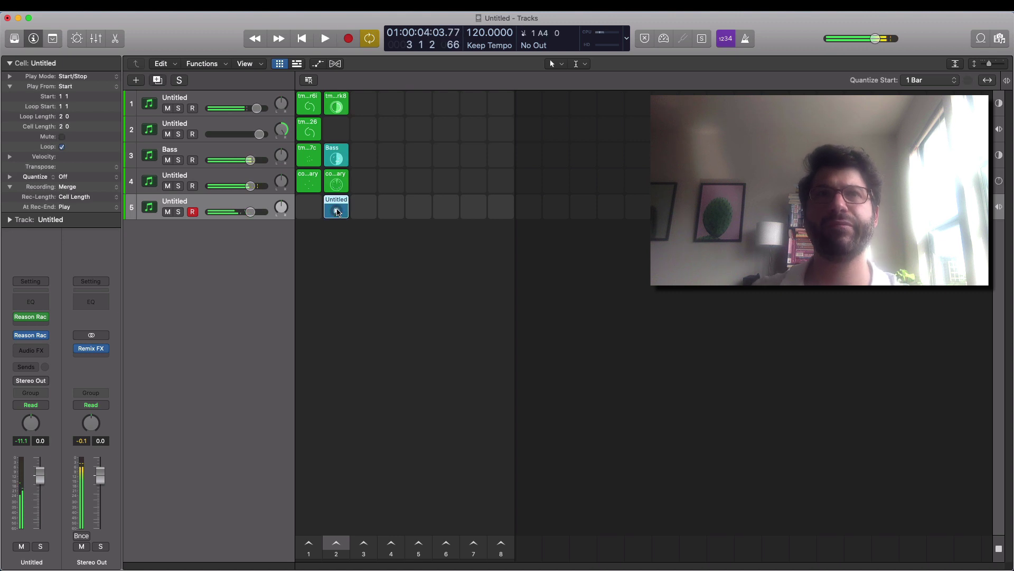
double_click(338, 204)
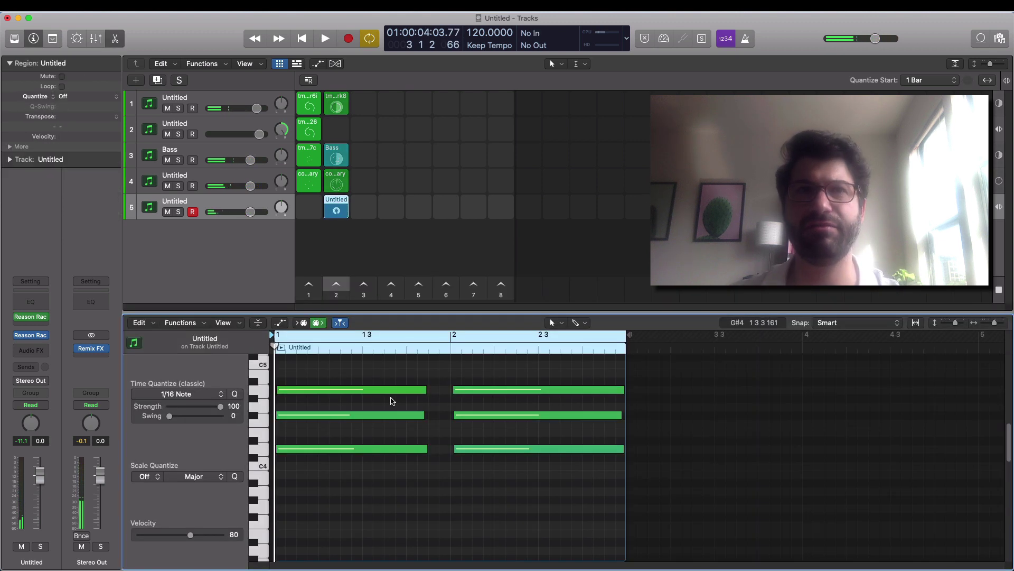
left_click_drag(379, 369, 478, 478)
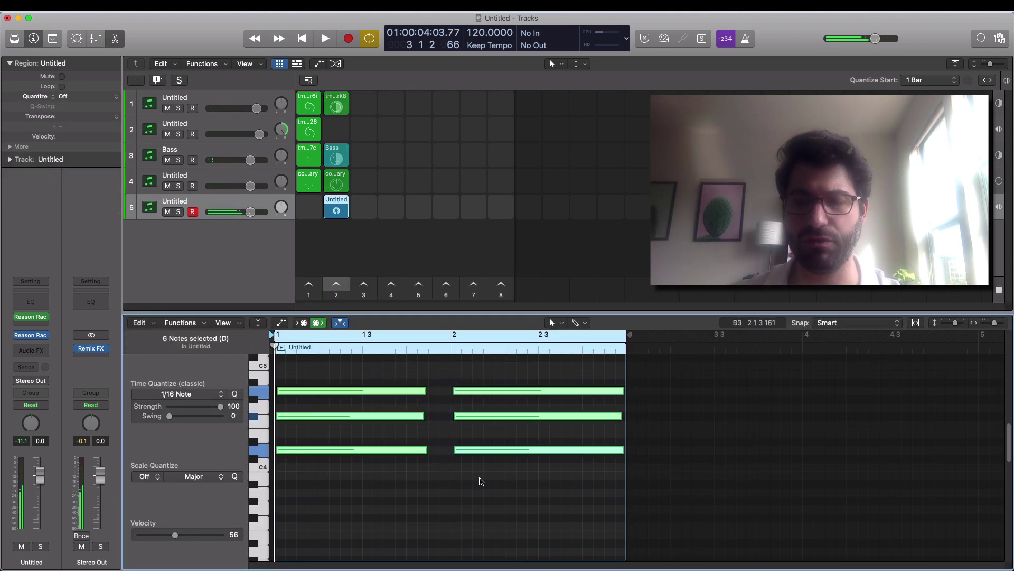
key("q")
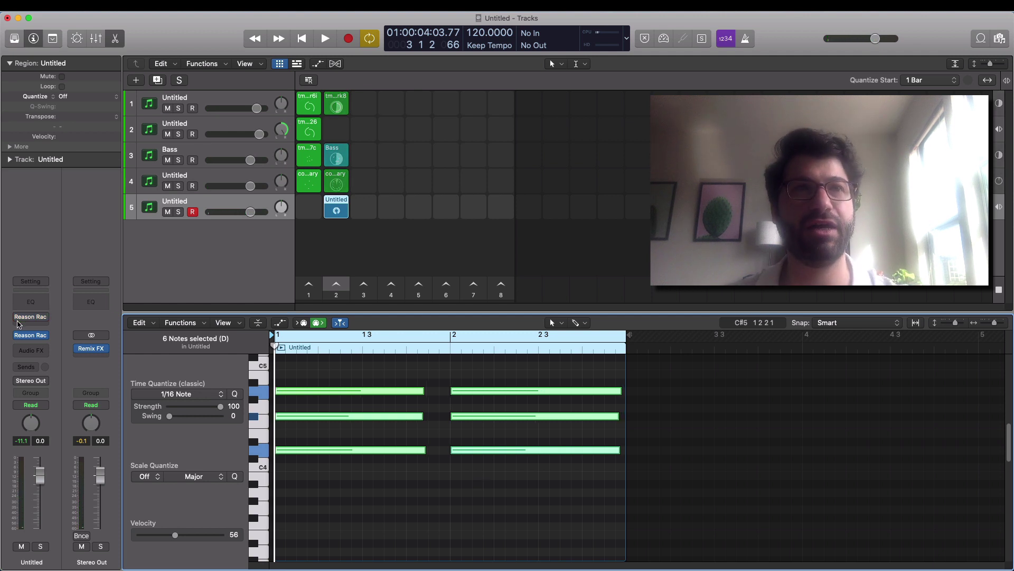
Step: Play scene 2 together with track 5's new cell and switch the track's Reason Rack MIDI effect back on
key("space")
key("space")
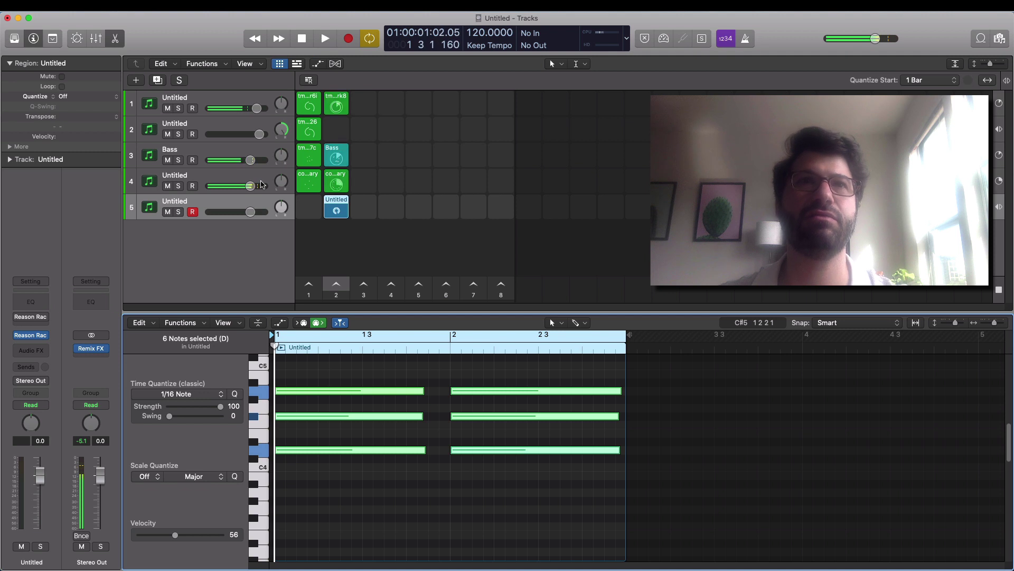
left_click(339, 211)
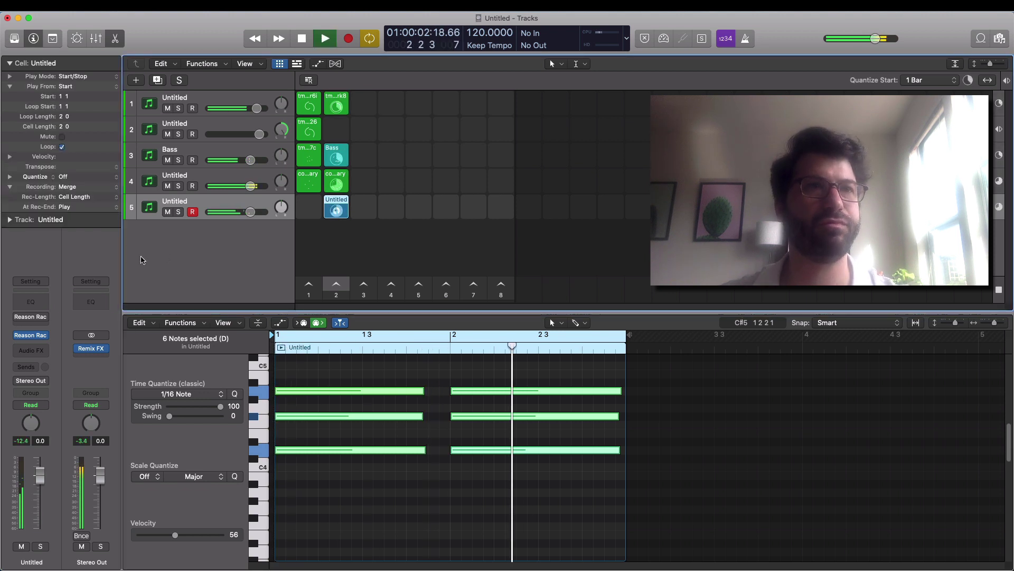
mouse_move(18, 319)
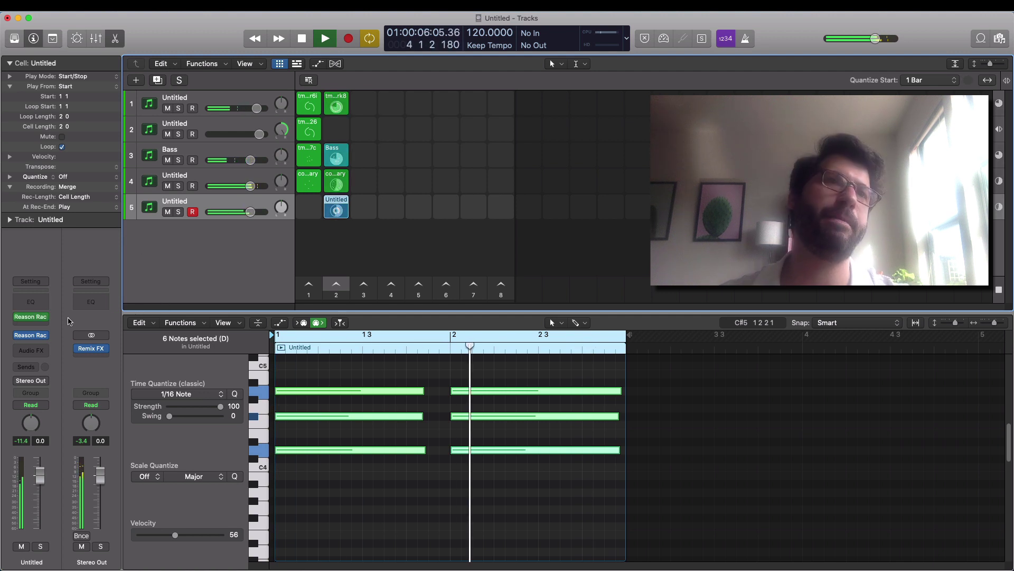
key("space")
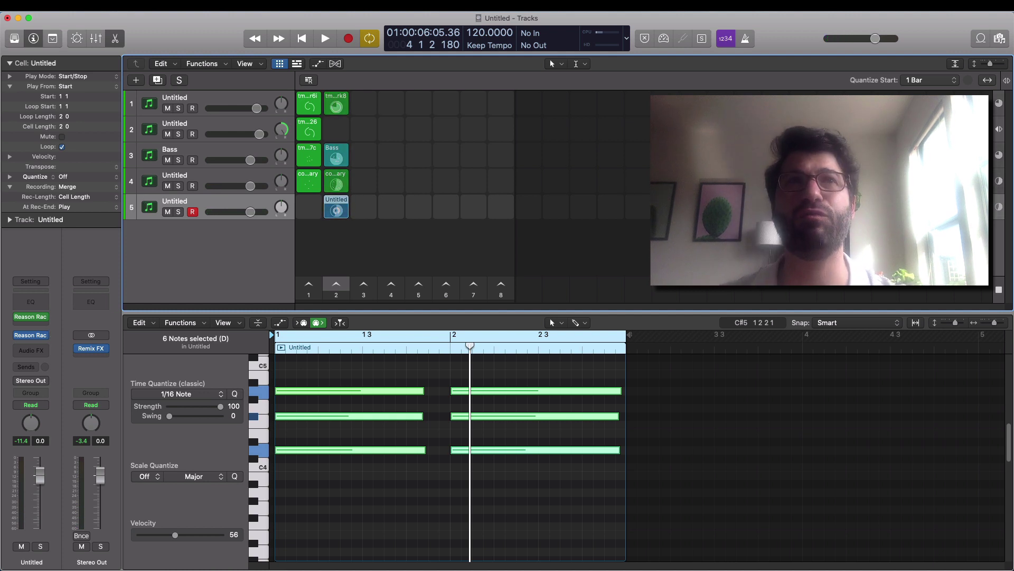
Step: Show the timeline beside the Live Loops grid and insert AudioCR's Midi FX Freeze after track 5's Reason Rack MIDI effect
left_click(297, 64)
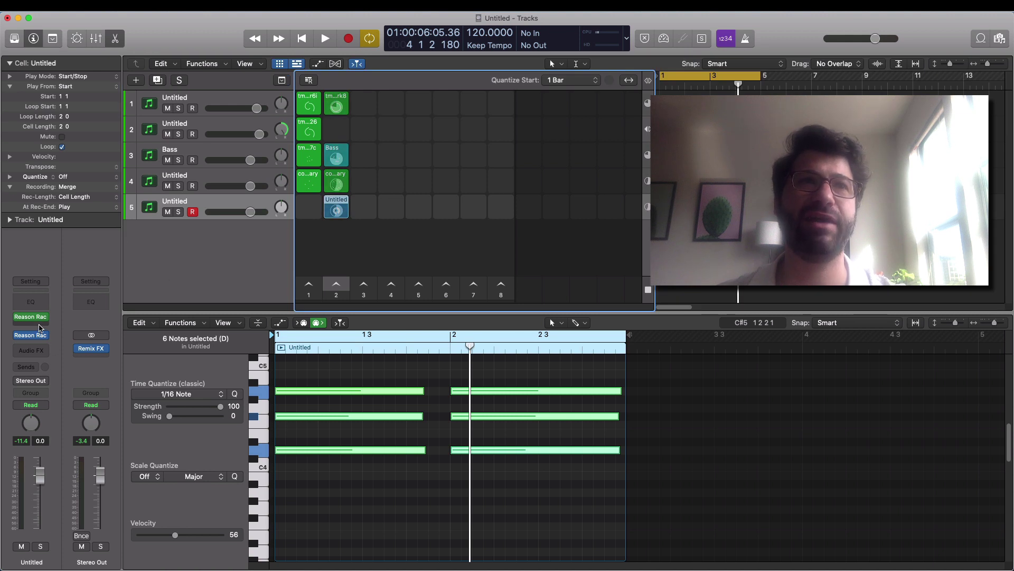
left_click(31, 324)
mouse_move(58, 420)
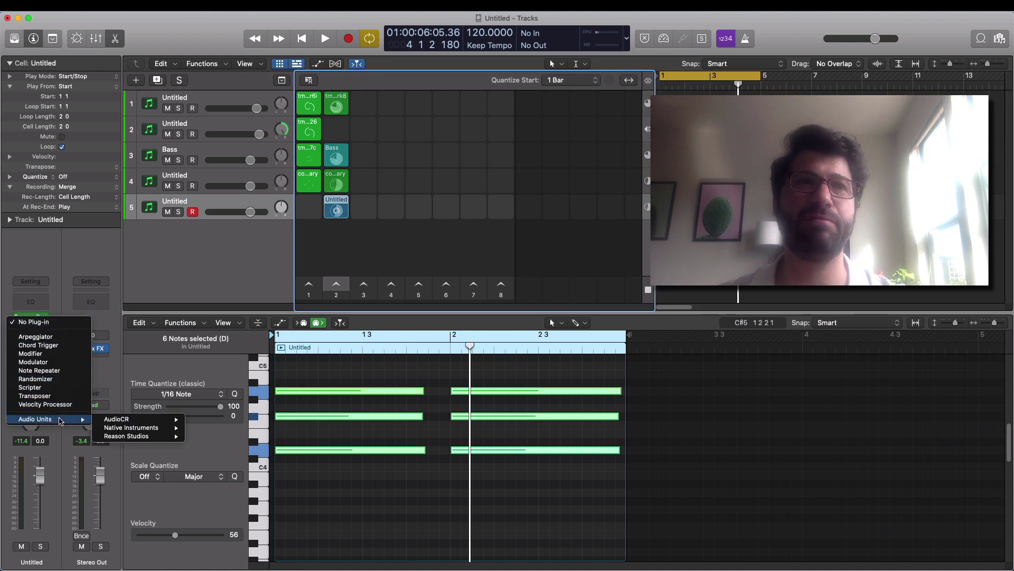
mouse_move(142, 420)
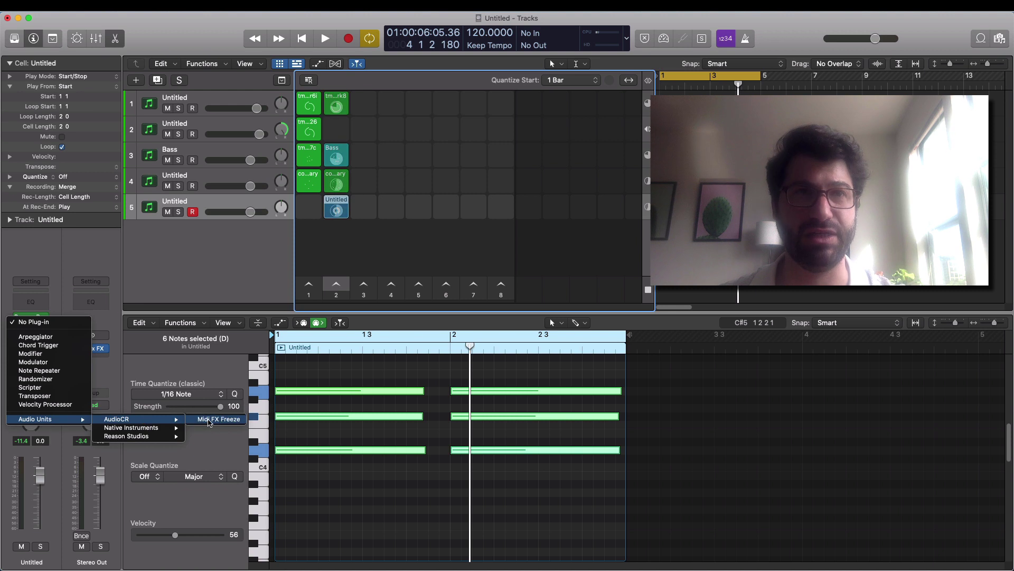
left_click(209, 420)
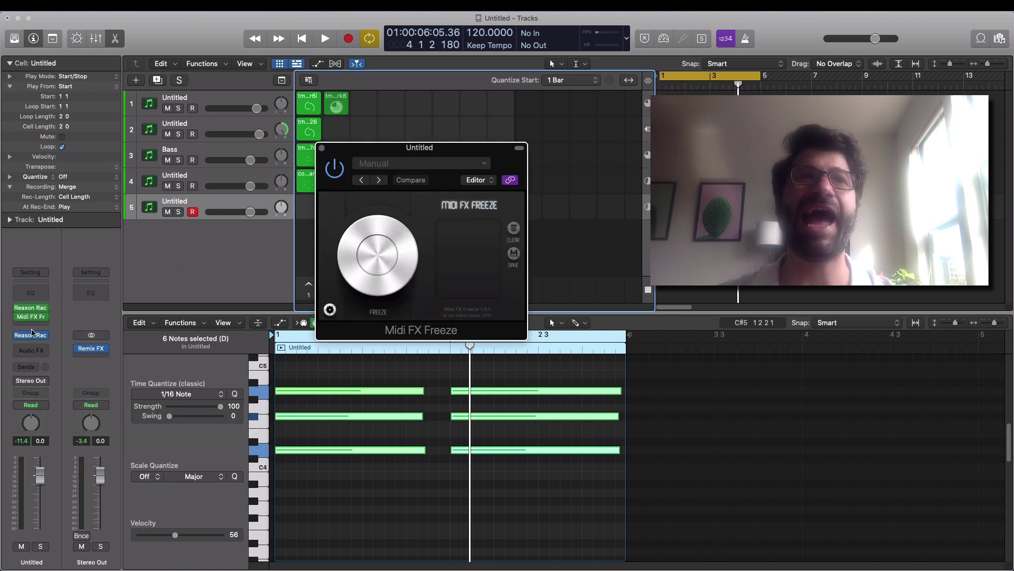
mouse_move(31, 318)
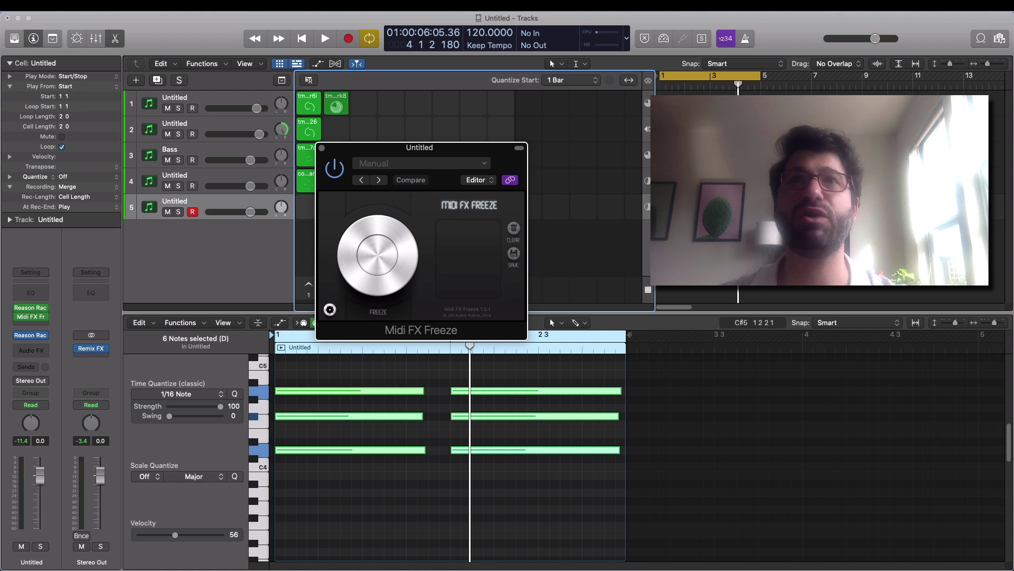
Step: Hide the Live Loops grid, move the Midi FX Freeze window below the tracks, and return the playhead to bar 1
left_click(676, 90)
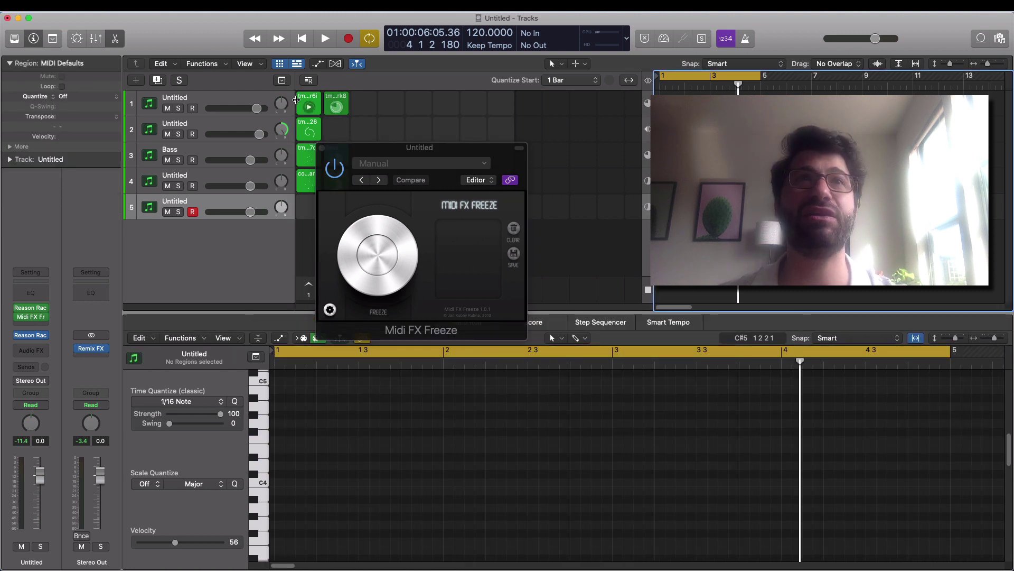
left_click(288, 64)
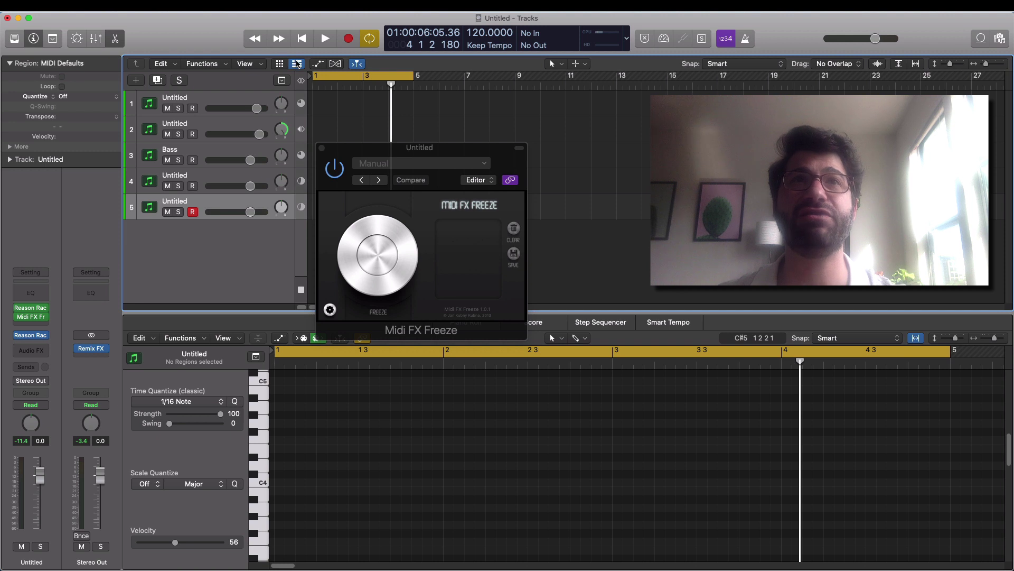
left_click_drag(348, 143, 395, 244)
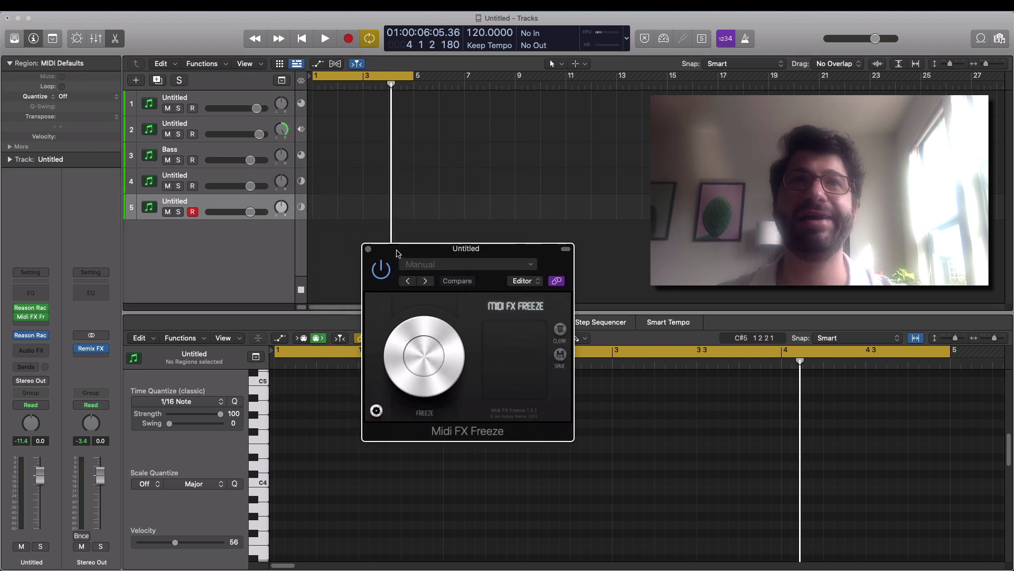
left_click(339, 94)
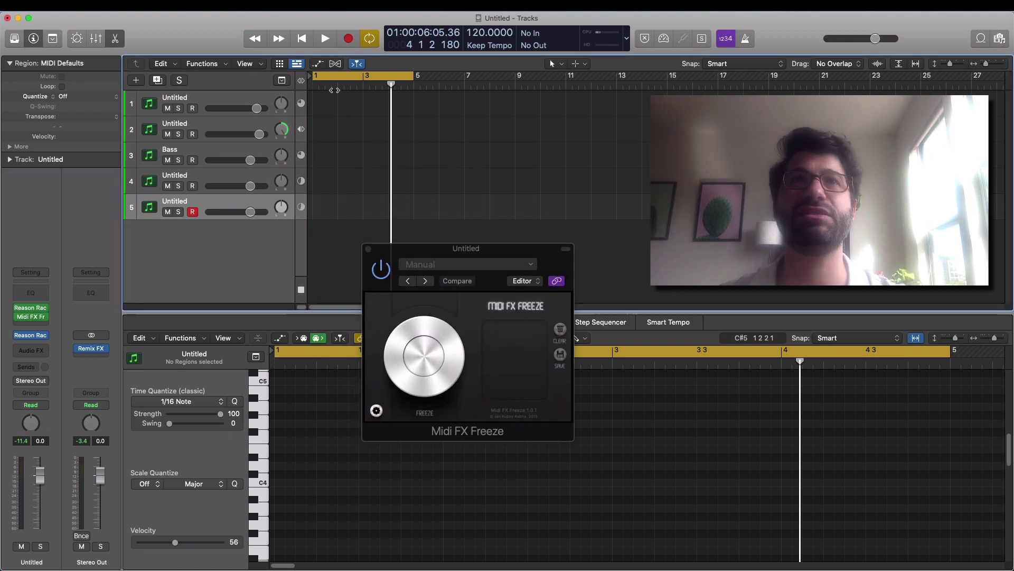
key("Return")
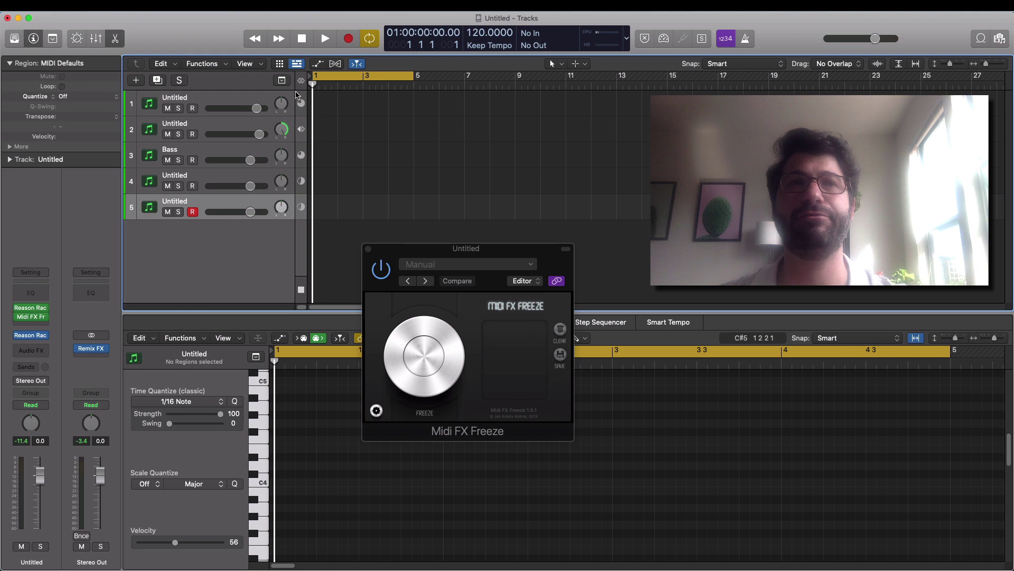
Step: Capture track 5's MIDI output with Midi FX Freeze onto its timeline at bar 1 and play the captured region from the start
left_click(430, 354)
key("space")
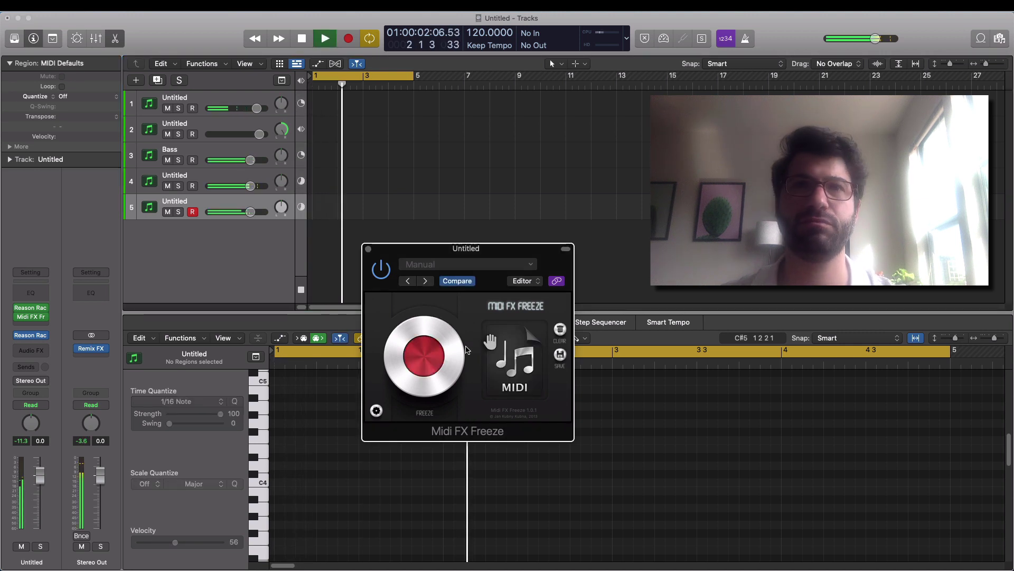
key("space")
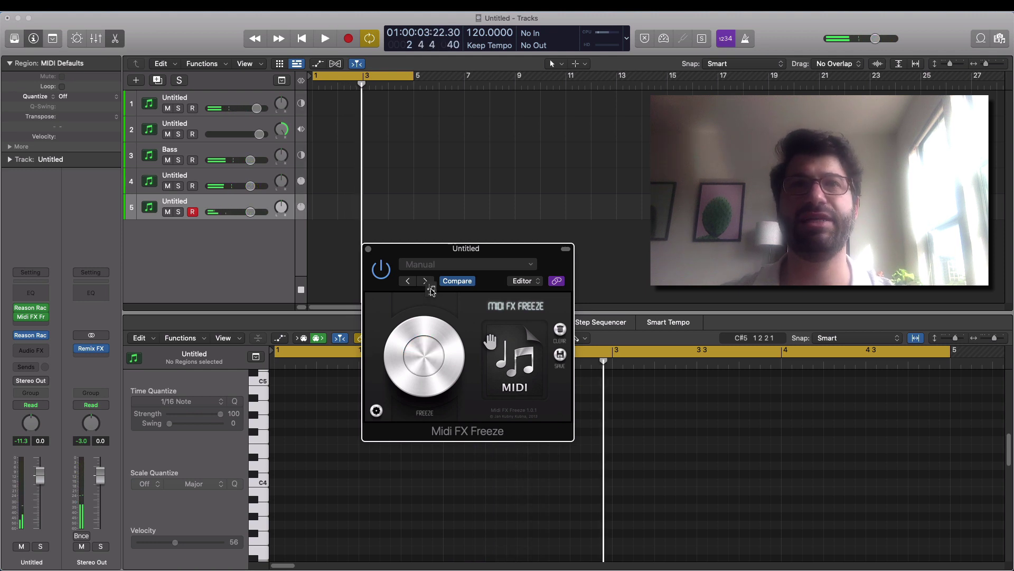
left_click_drag(515, 362, 320, 214)
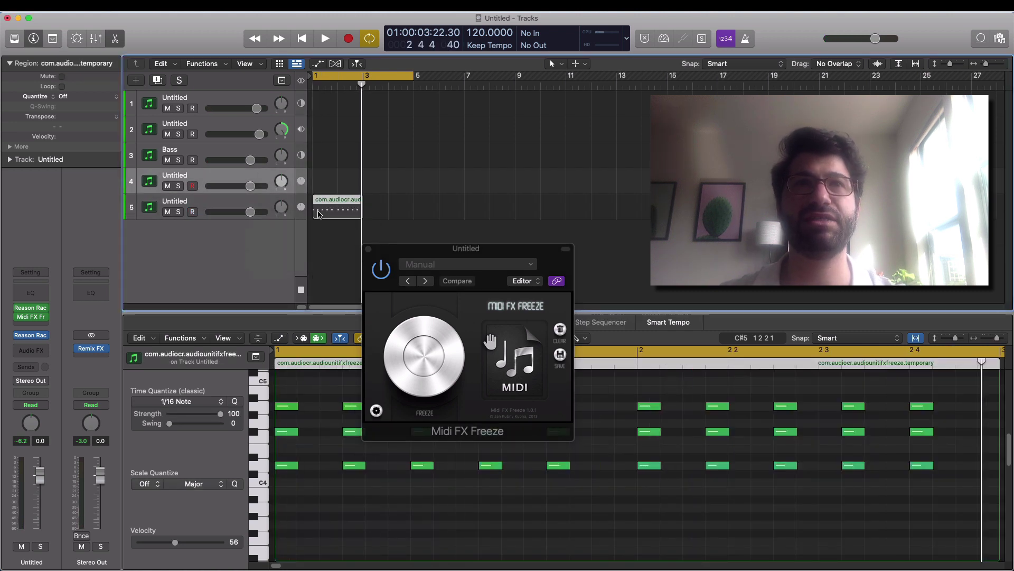
left_click(368, 248)
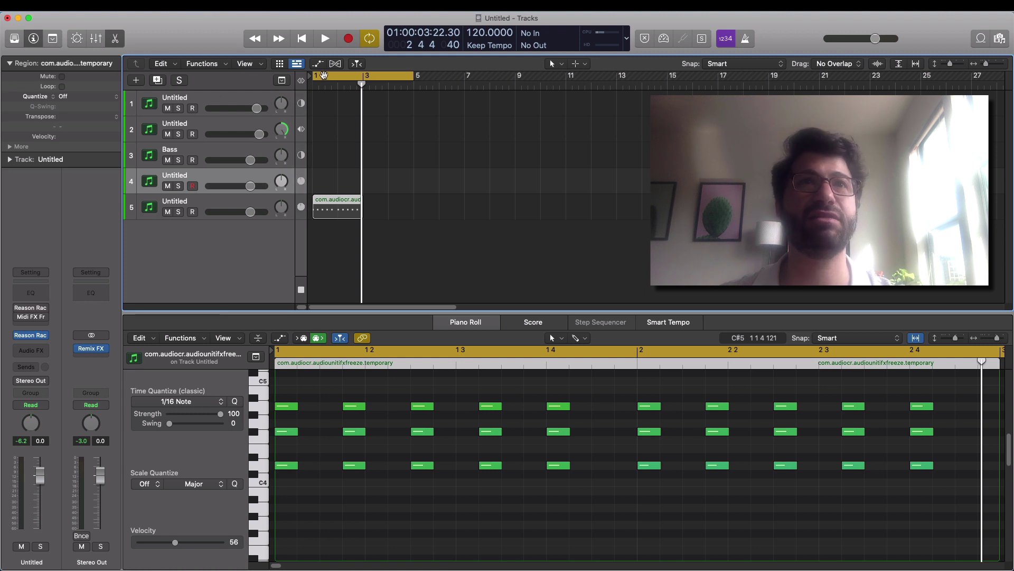
key("Return")
key("space")
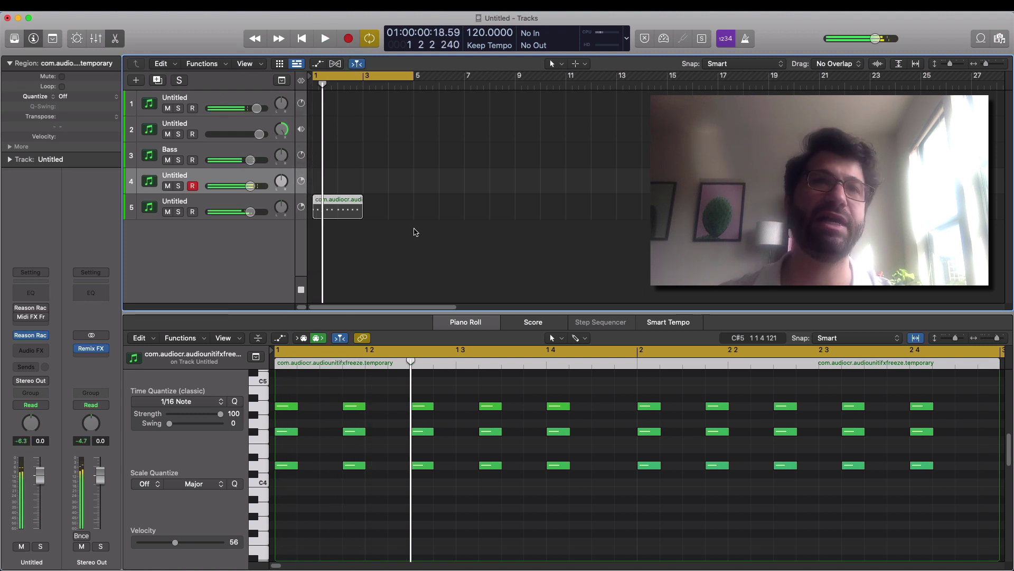
Step: Show the Live Loops grid and replace track 5's scene 2 cell with the captured Midi FX Freeze region
left_click(280, 63)
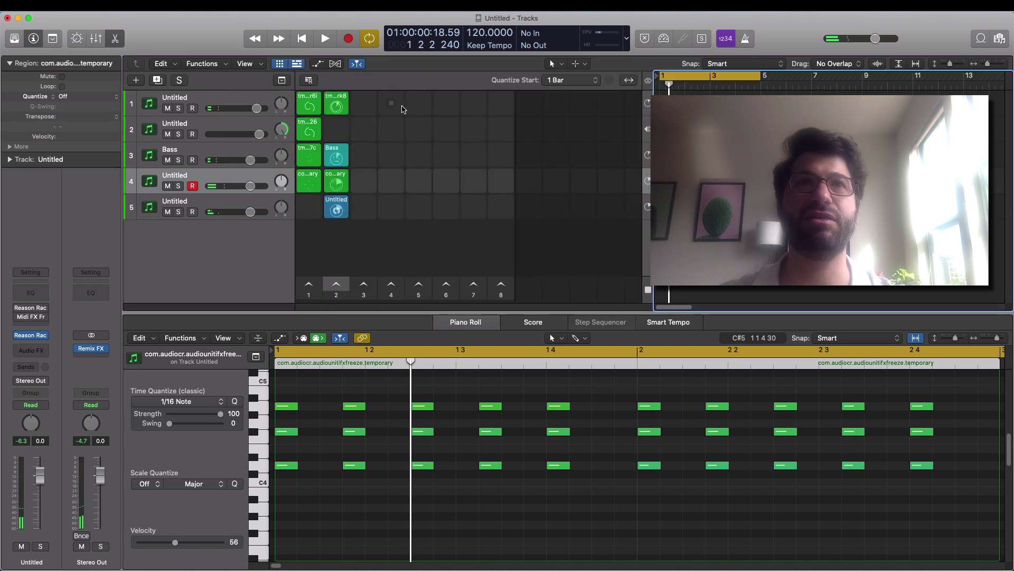
left_click(345, 201)
key("Delete")
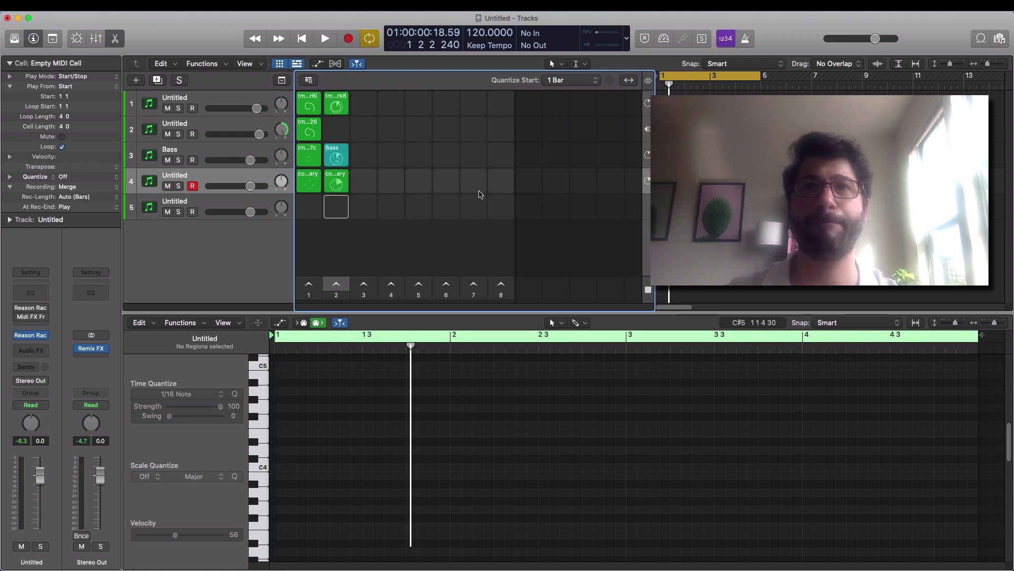
left_click_drag(336, 181, 336, 208)
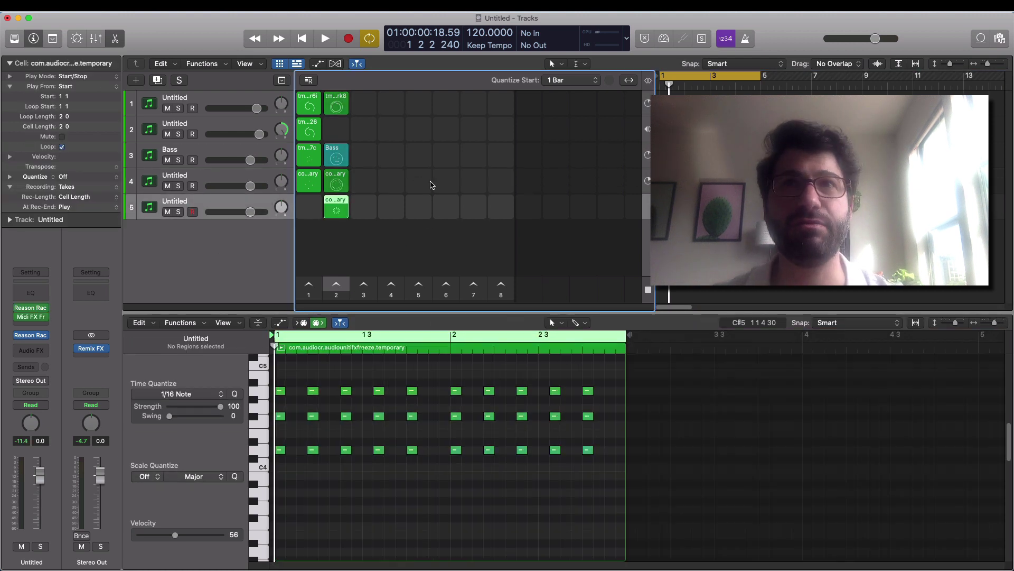
Step: Play scene 2 with track 5's captured MIDI cell, and stop playback after listening
left_click(336, 285)
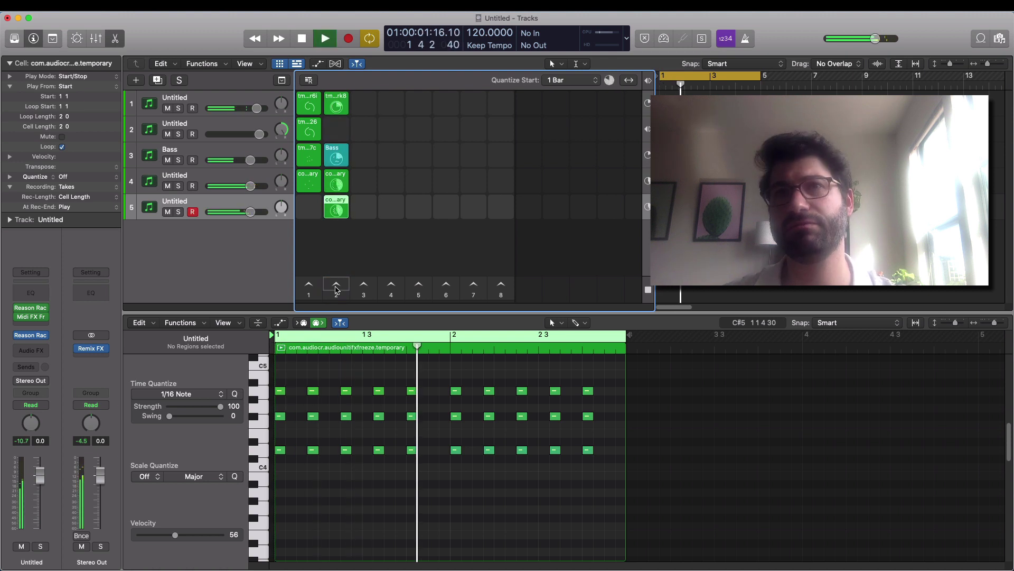
left_click(686, 207)
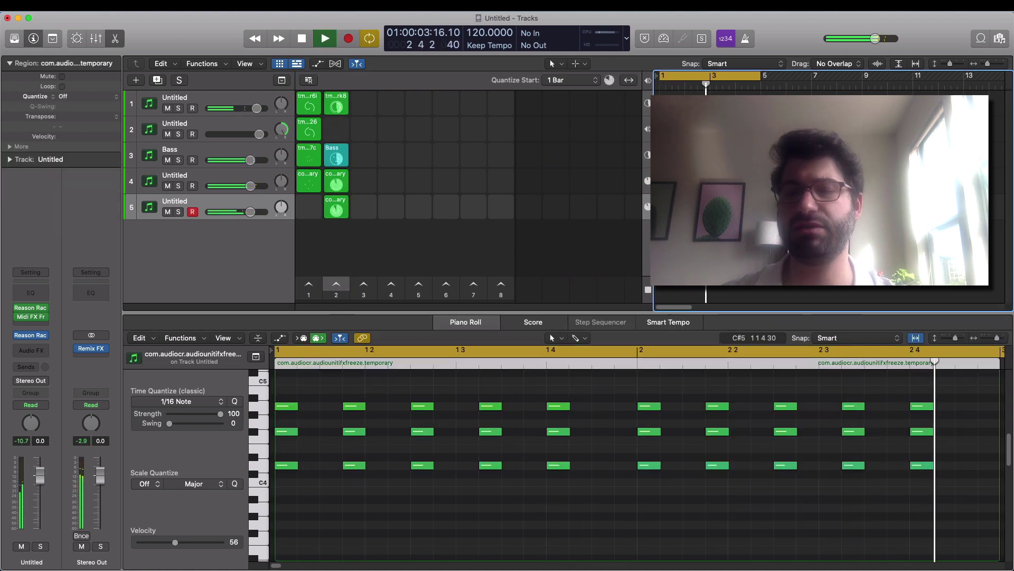
left_click(202, 221)
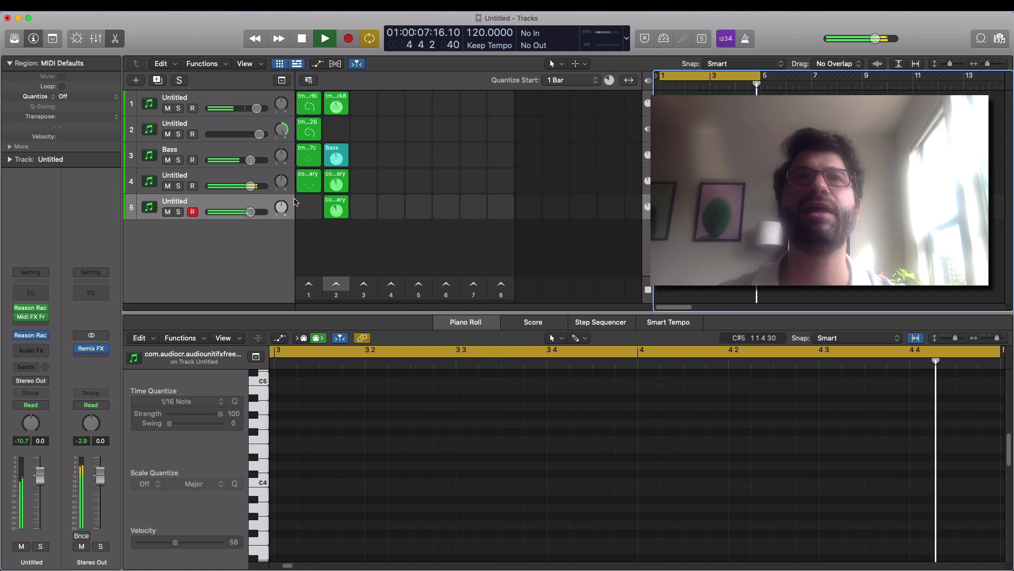
key("space")
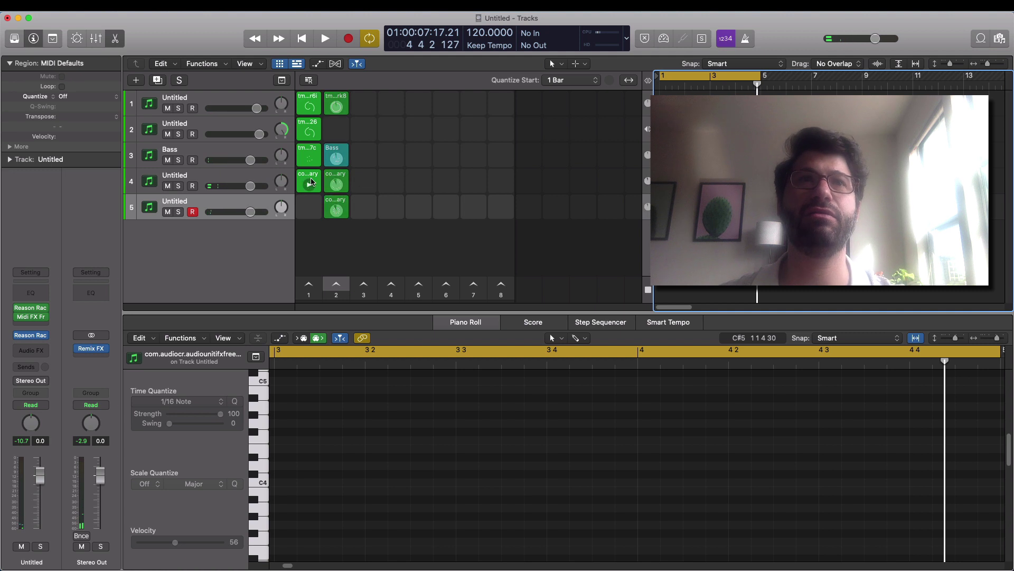
Step: Create a pattern cell on track 4 in scene 3 and open it in the Step Sequencer
left_click(368, 181)
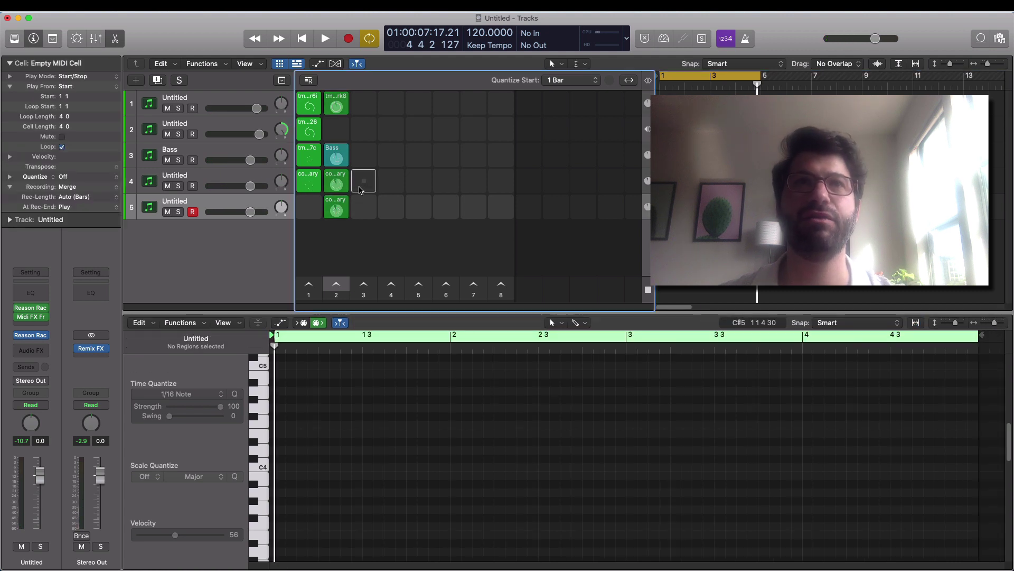
right_click(362, 178)
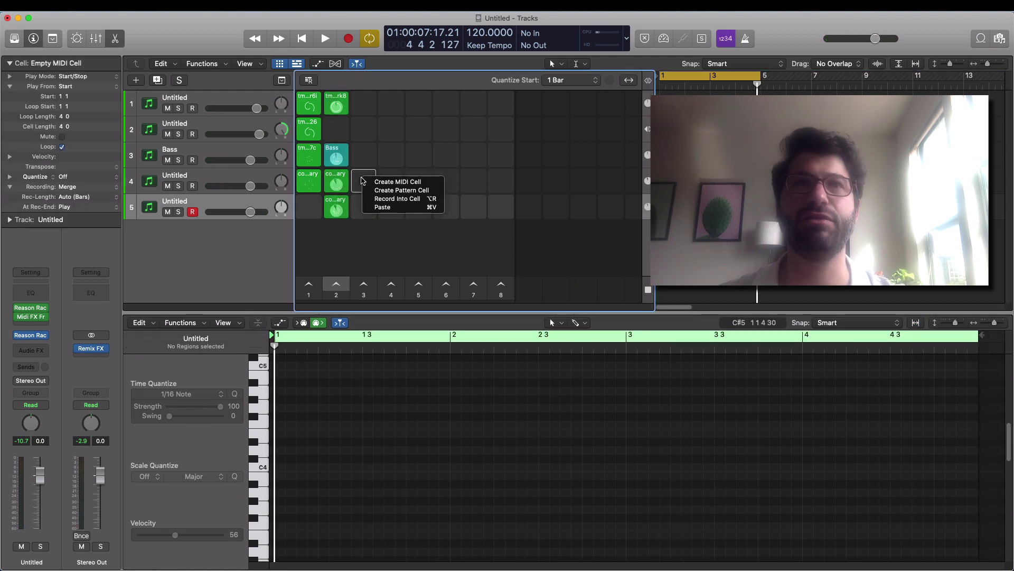
left_click(396, 190)
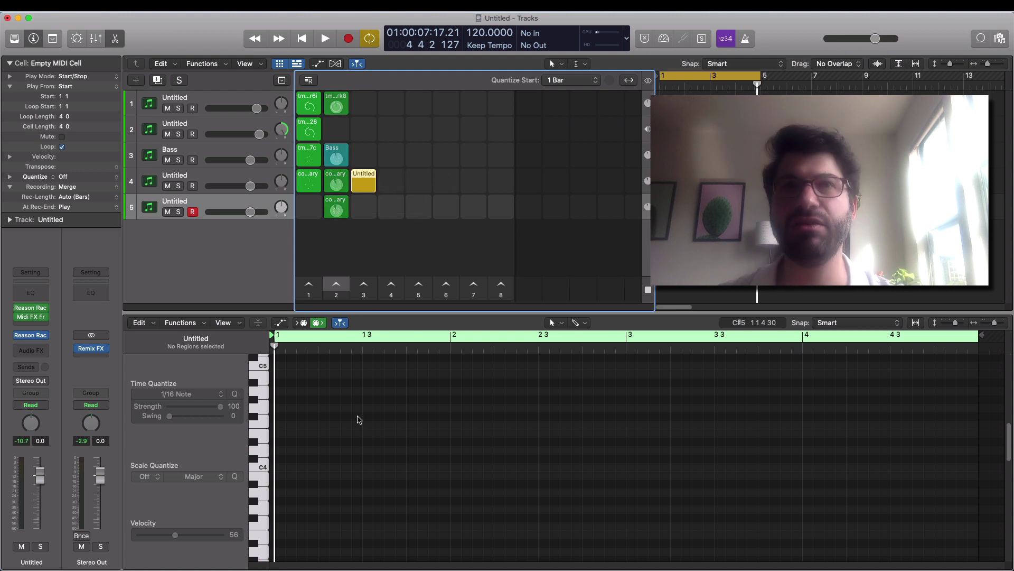
left_click(357, 176)
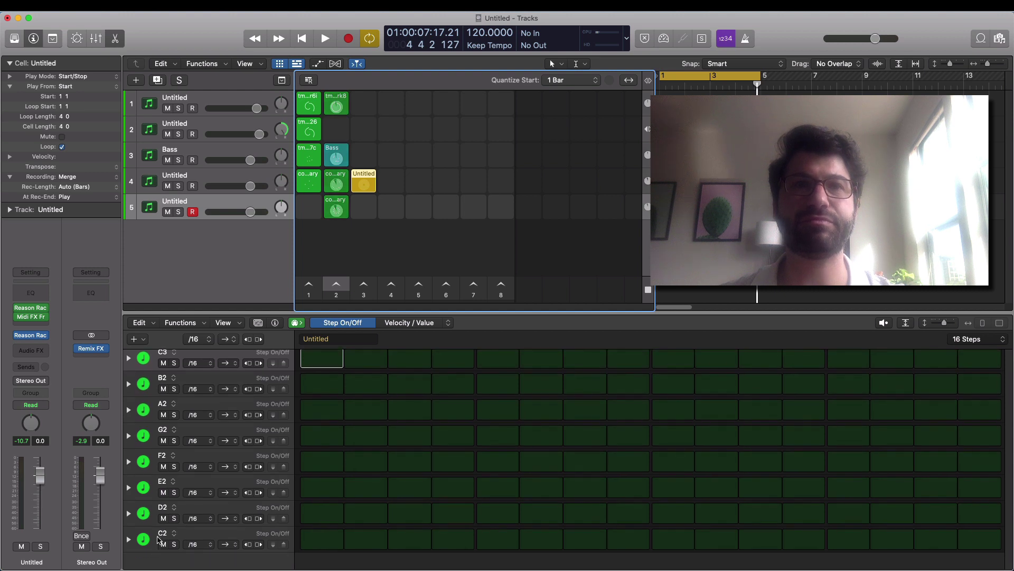
Step: Expand the pattern's C2 row to examine its Velocity, Gate and Tie subrows, and collapse it again
left_click(142, 545)
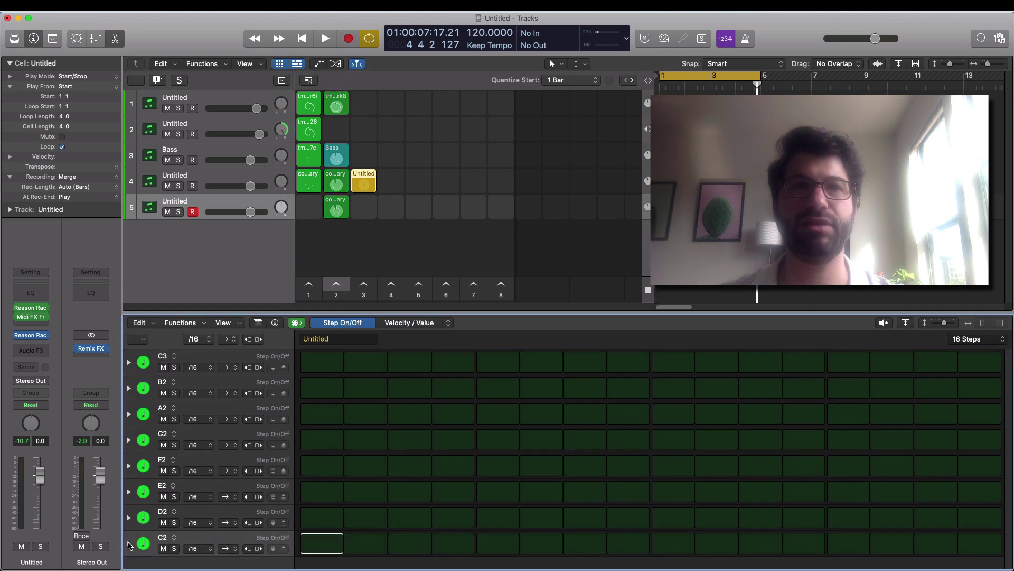
left_click(129, 544)
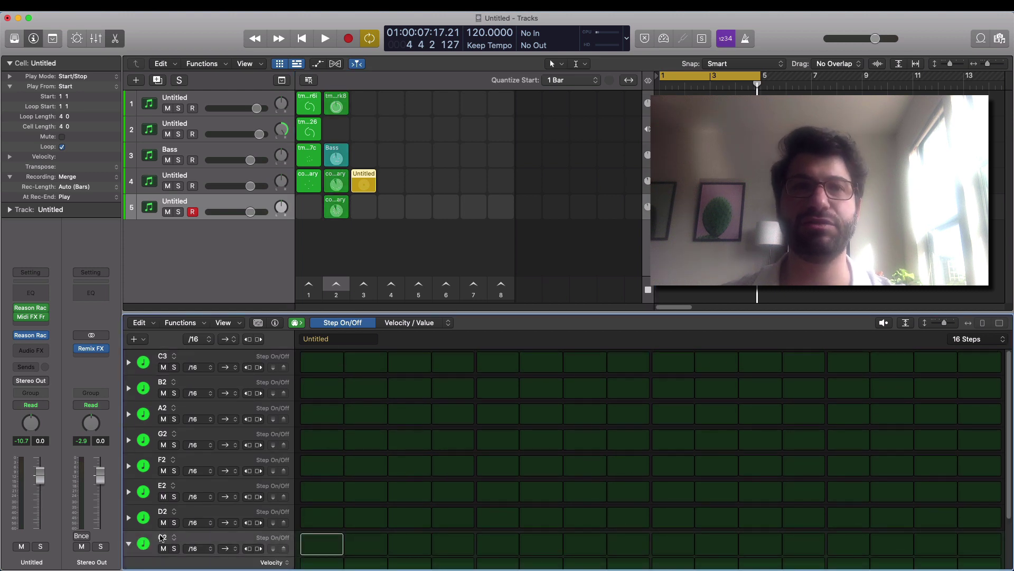
scroll(162, 538, "down", 1)
scroll(170, 458, "down", 5)
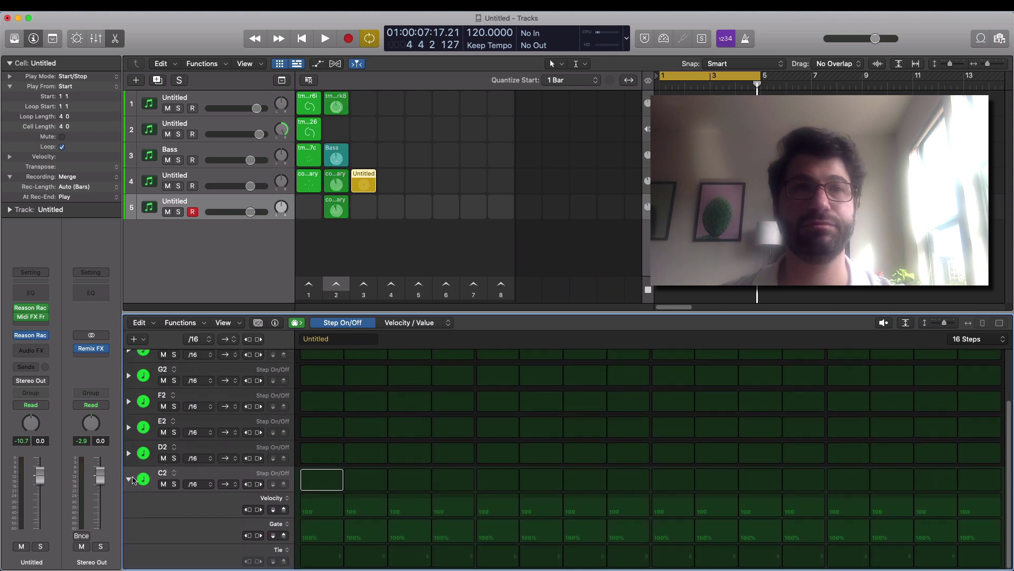
left_click(128, 480)
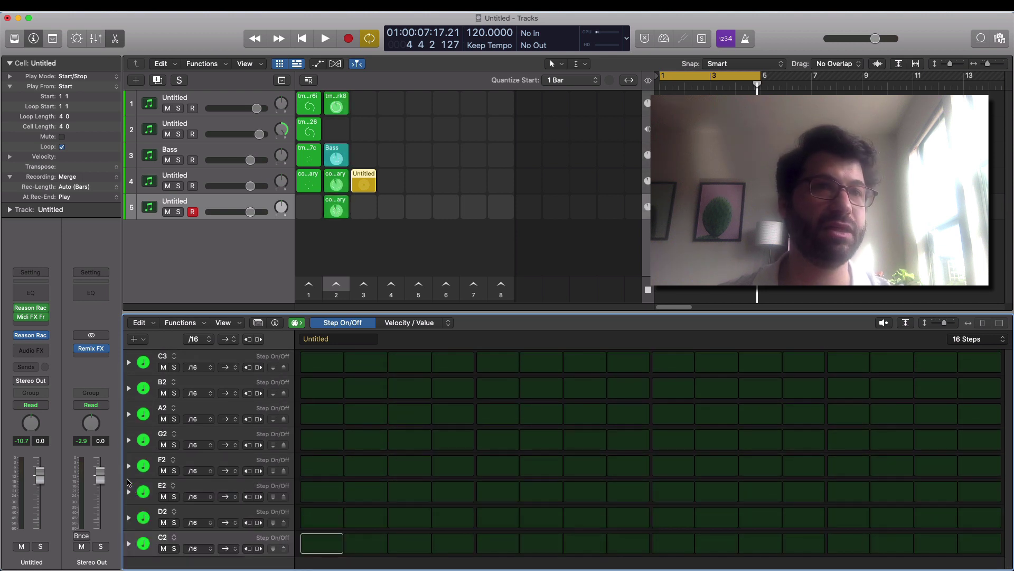
Step: Reassign the pattern's C2 row to note C1
left_click(163, 539)
mouse_move(203, 547)
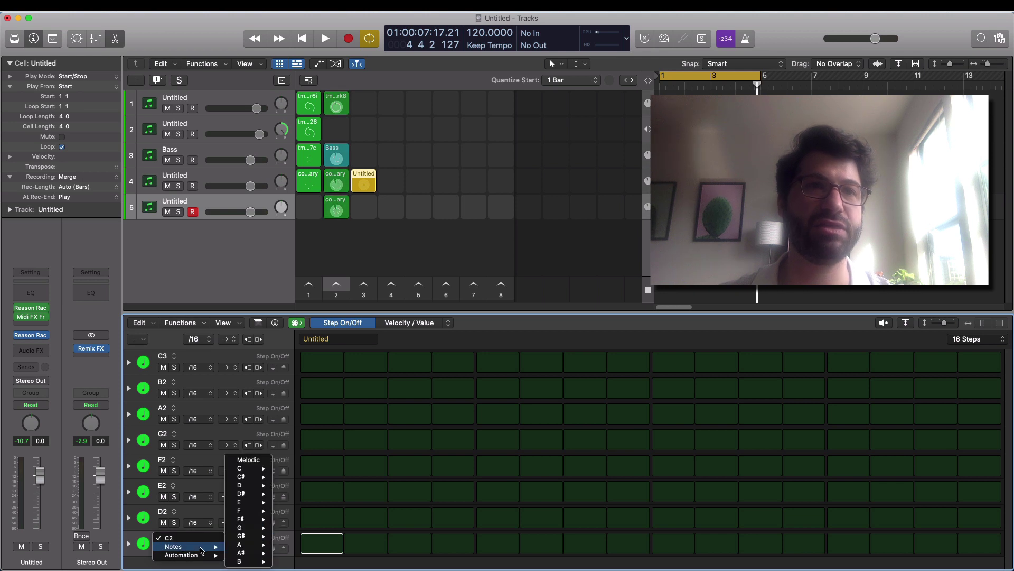
mouse_move(271, 470)
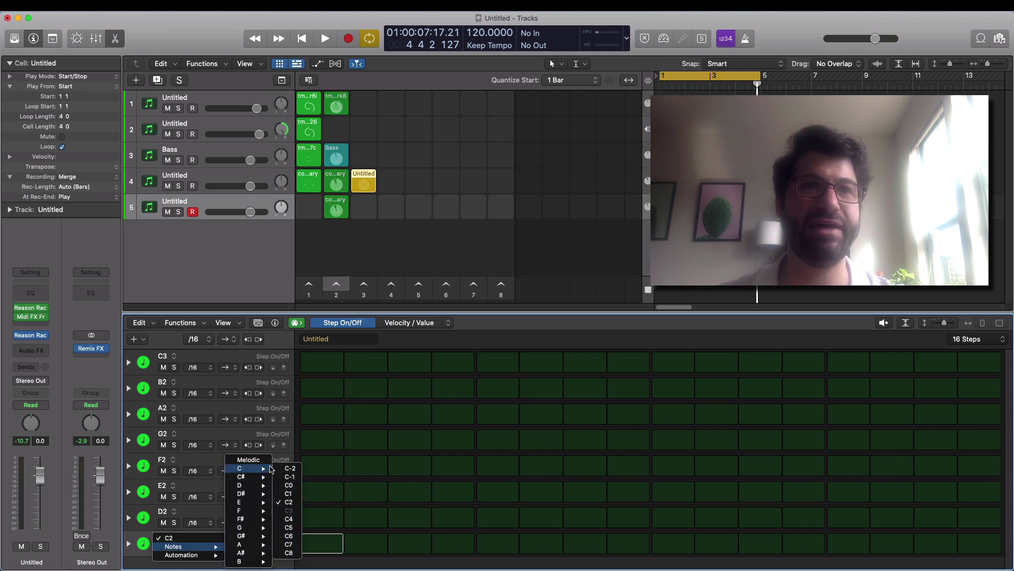
left_click(292, 494)
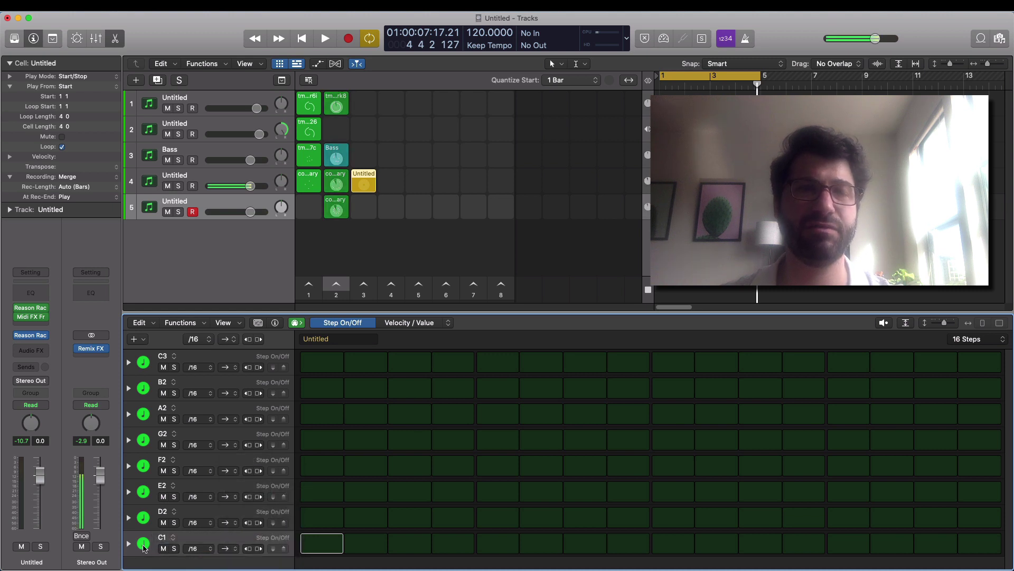
Step: Reassign the pattern's D2 row to note D1
left_click(172, 515)
mouse_move(214, 521)
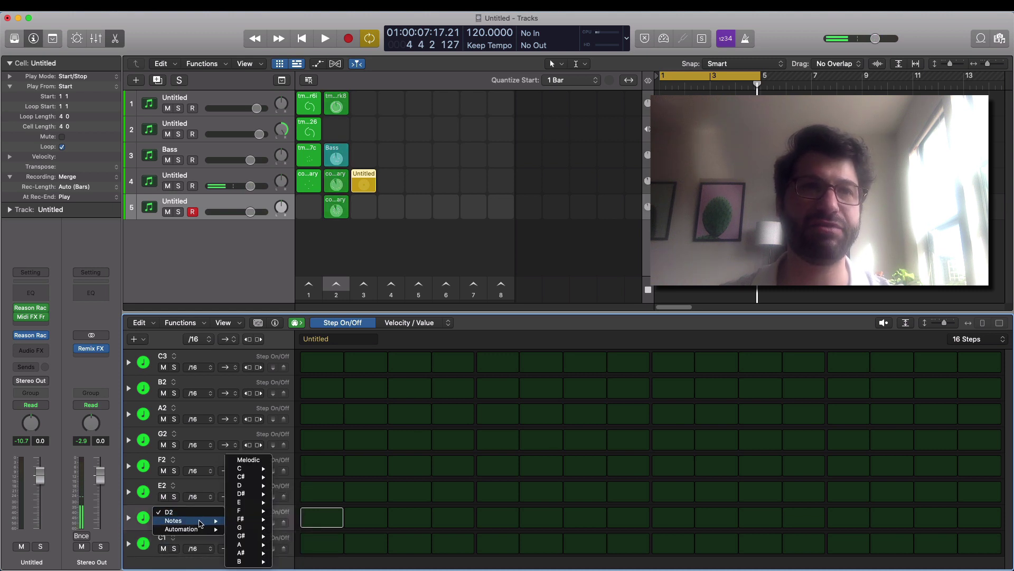
mouse_move(269, 471)
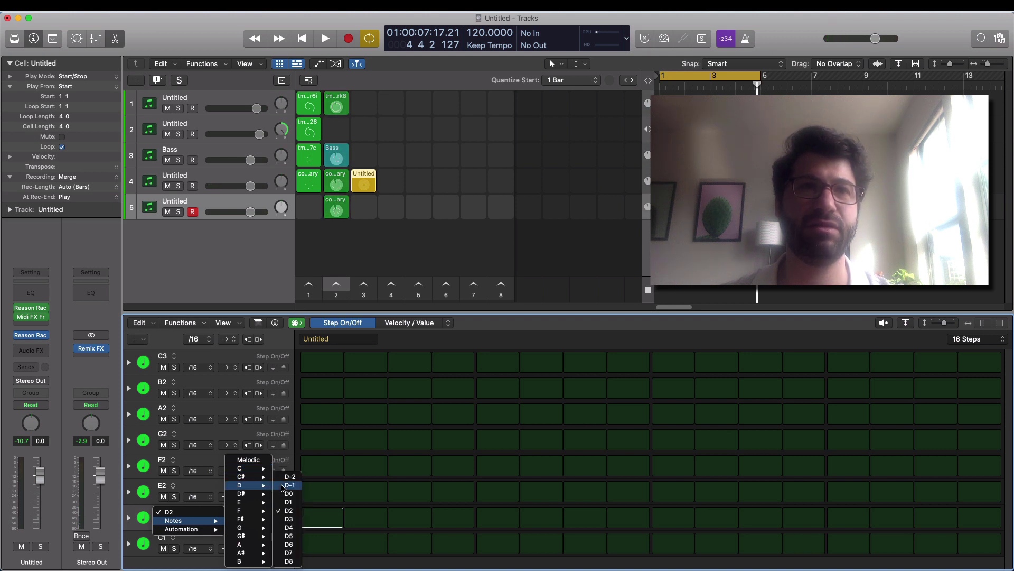
left_click(285, 485)
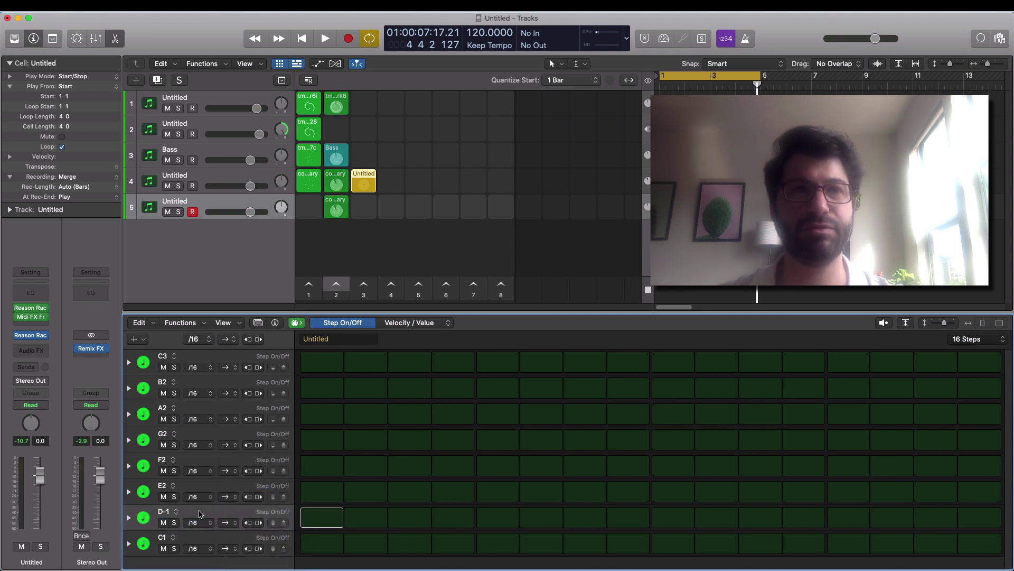
left_click(165, 517)
mouse_move(190, 520)
mouse_move(263, 477)
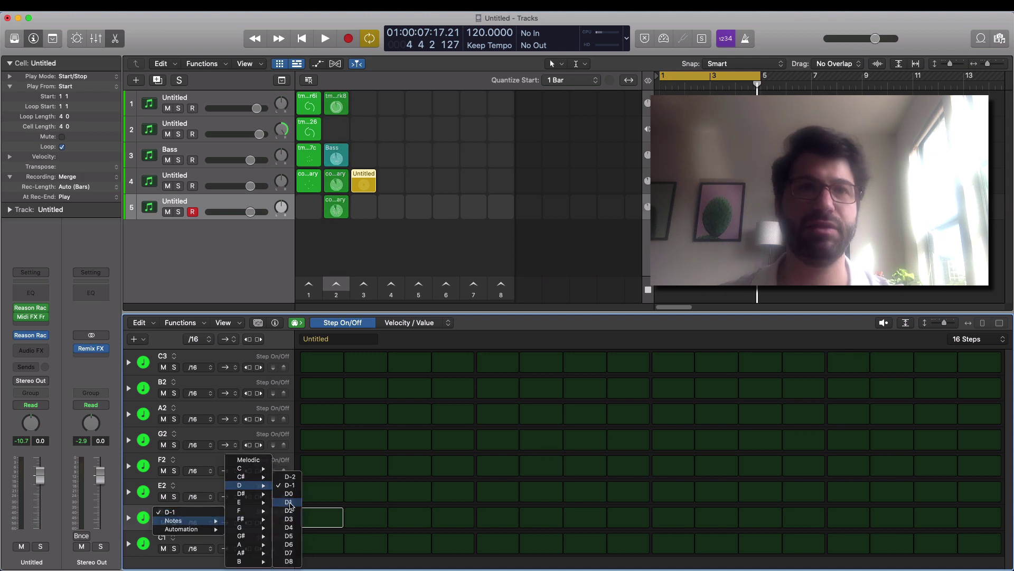
left_click(291, 510)
Step: Turn on steps 1 and 5 in the C1 row and step 5 in the D1 row, and briefly run playback
left_click(321, 544)
left_click(497, 517)
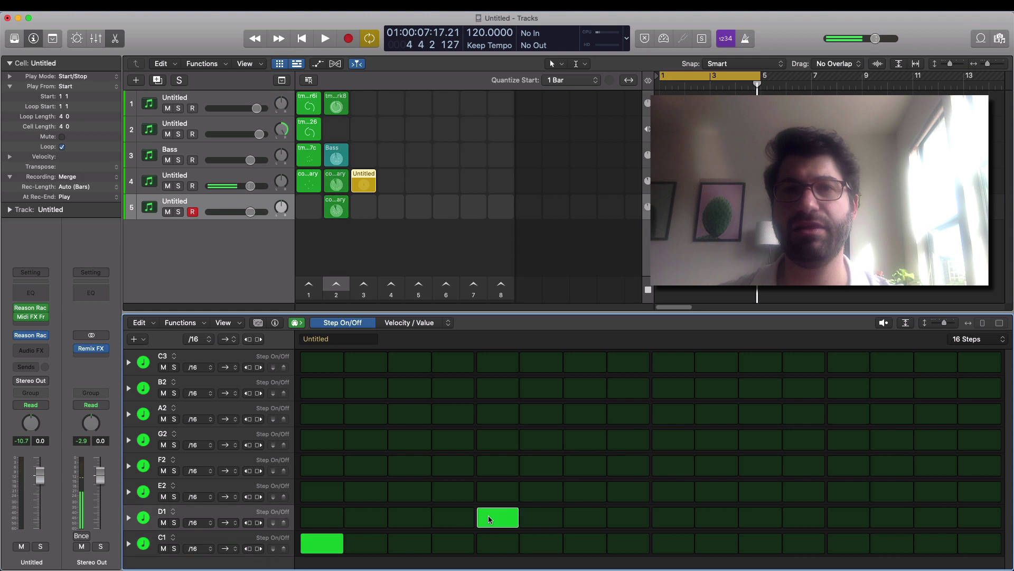
left_click(497, 542)
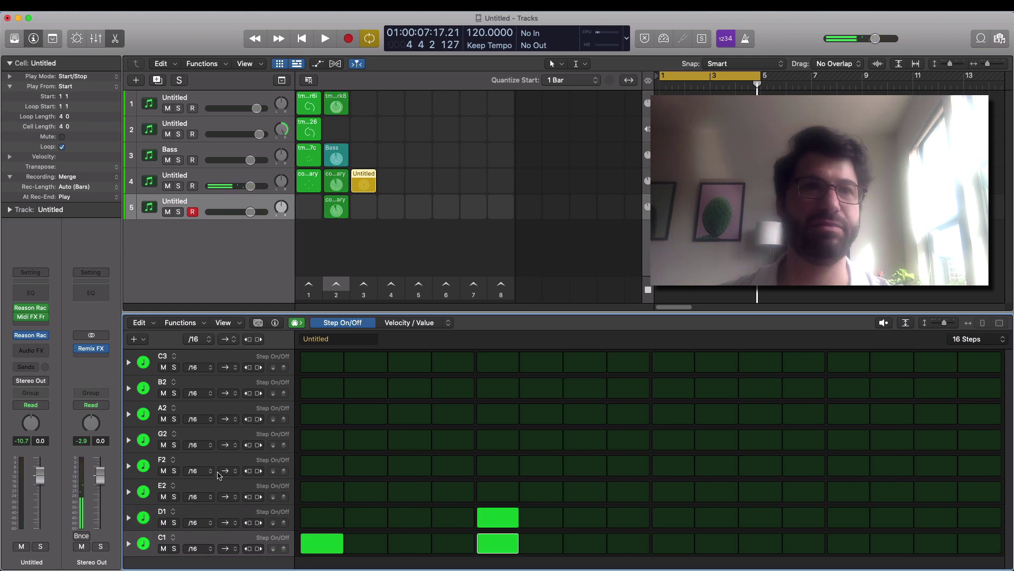
key("space")
key("space")
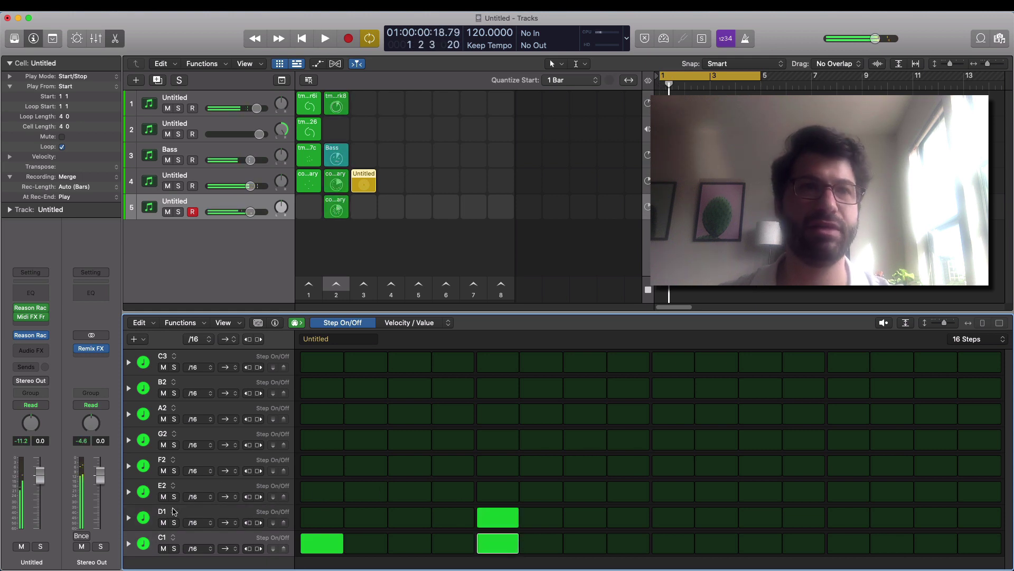
Step: Reassign the D1 row to note C#1 and play track 4's scene 3 pattern cell
left_click(176, 512)
mouse_move(219, 521)
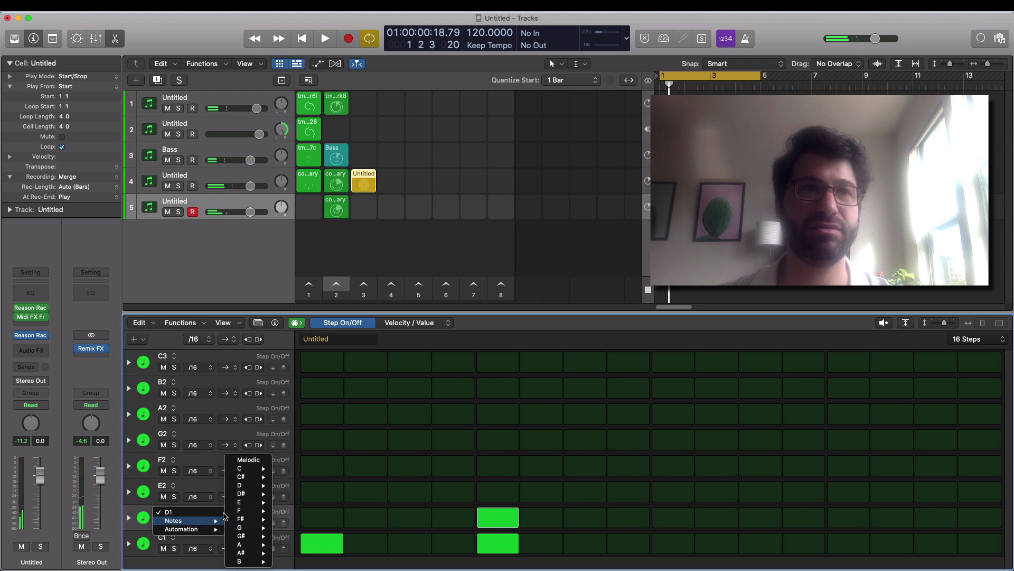
mouse_move(266, 482)
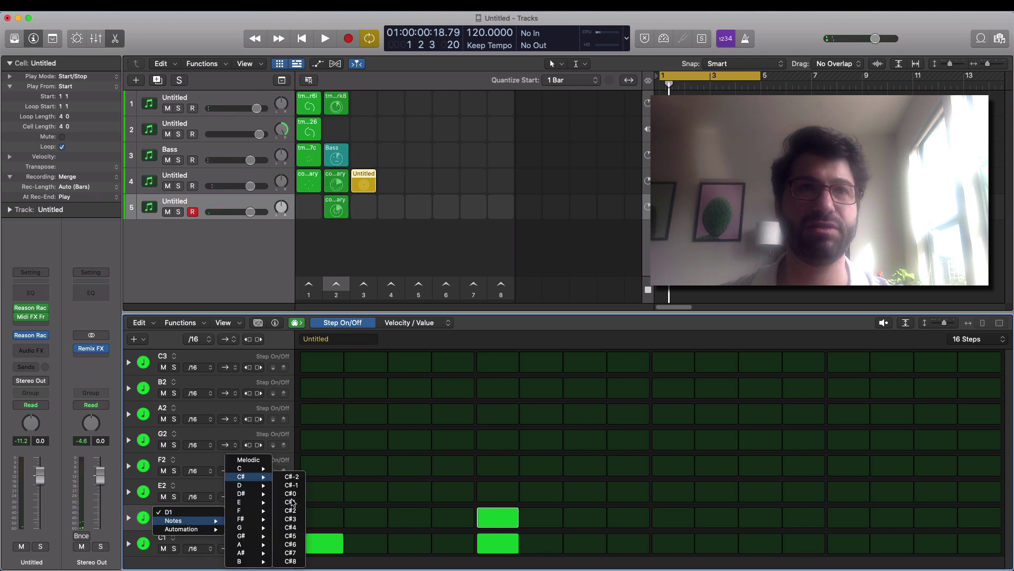
left_click(289, 499)
left_click(370, 183)
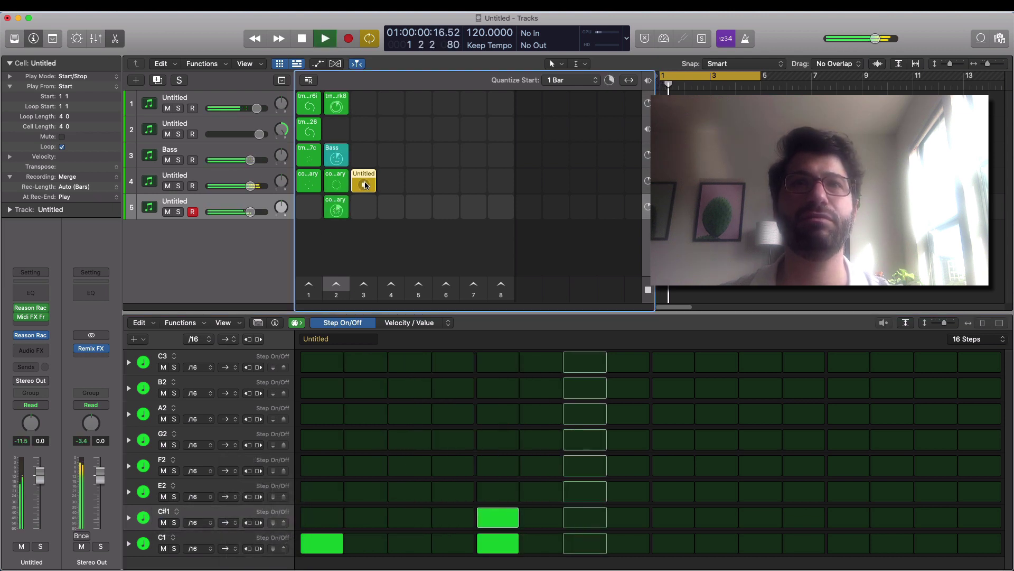
Step: Turn on steps 9 and 13 in the pattern's C1 row
left_click(665, 540)
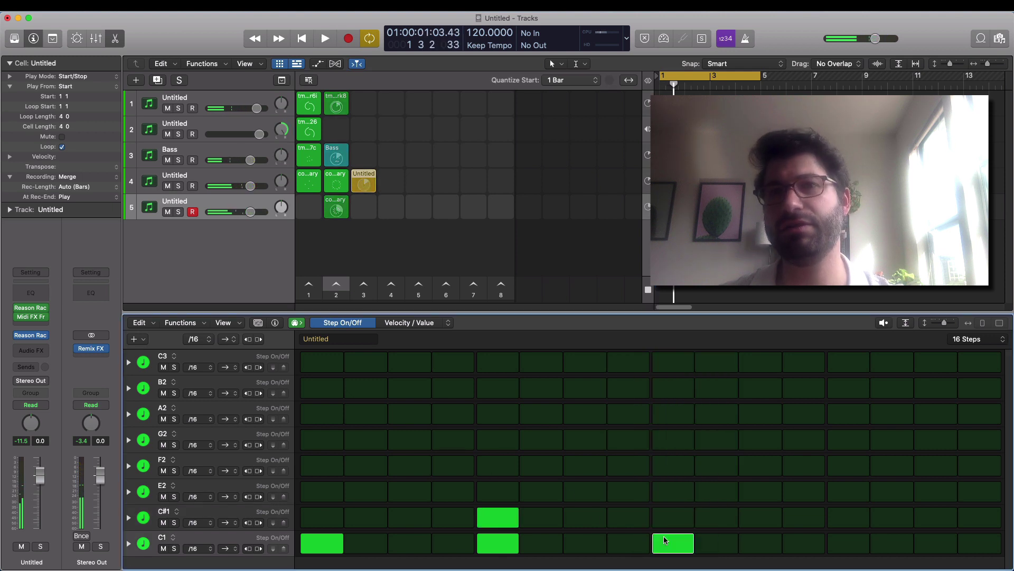
left_click(845, 539)
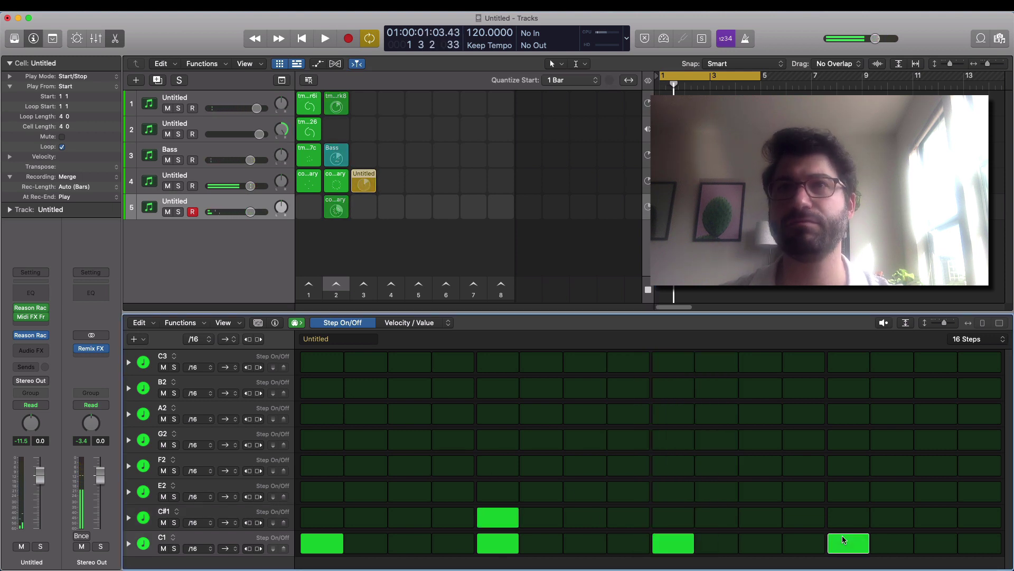
Step: Turn on step 13 in the C#1 row and steps 4 and 12 in the C1 row, setting step 4's velocity to 57
left_click(847, 521)
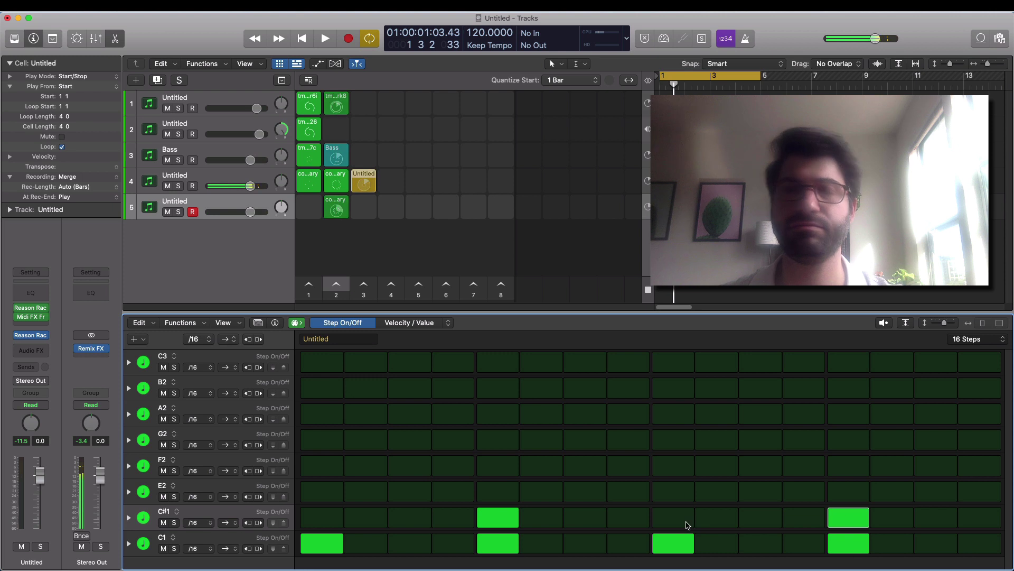
left_click(457, 542)
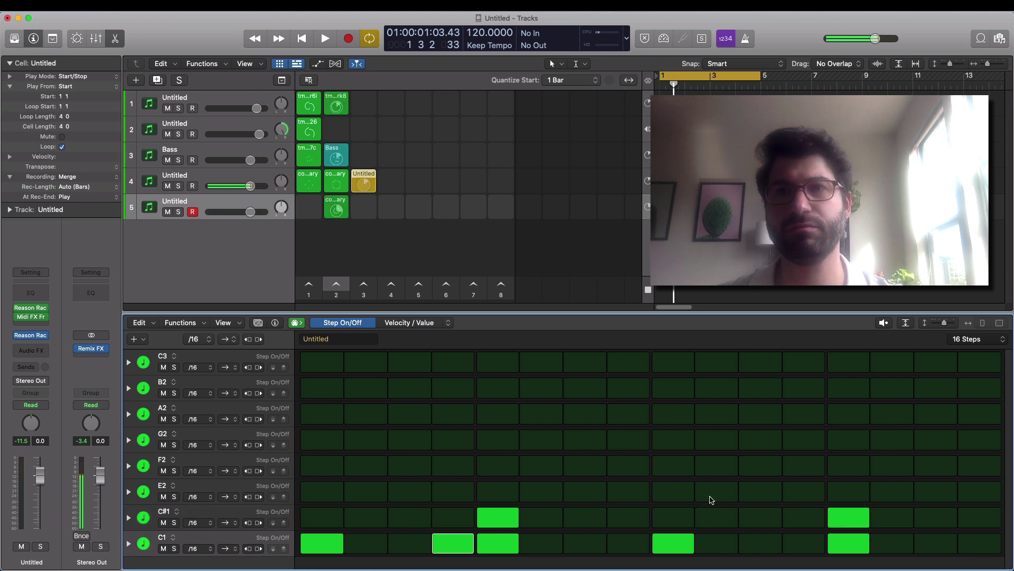
left_click(791, 540)
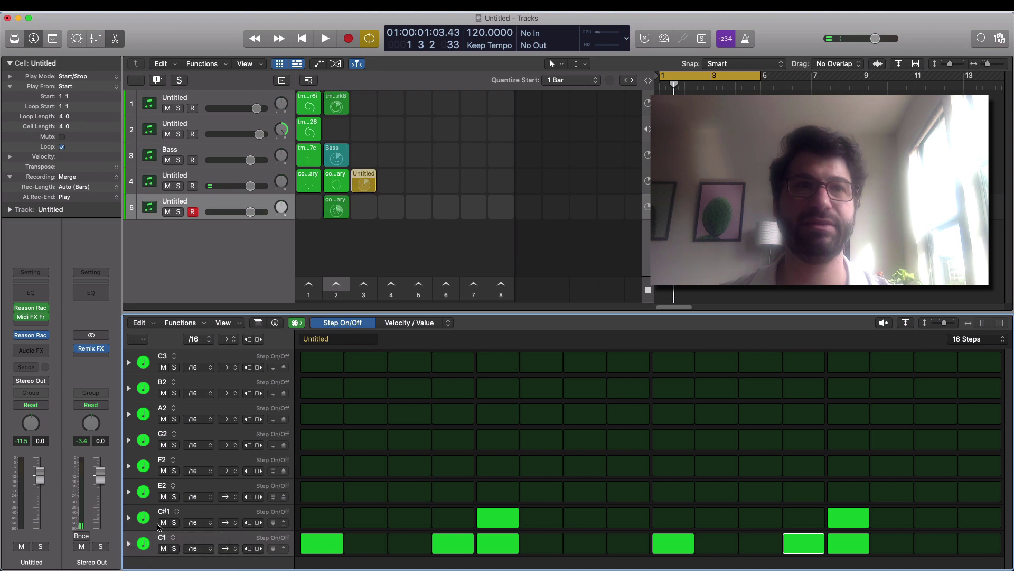
left_click(130, 543)
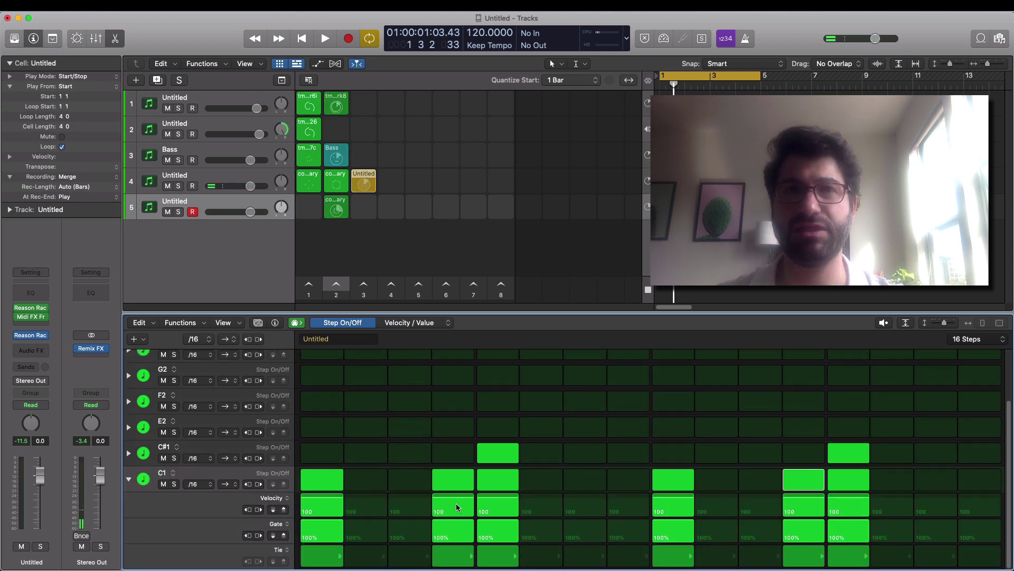
left_click_drag(458, 508, 457, 510)
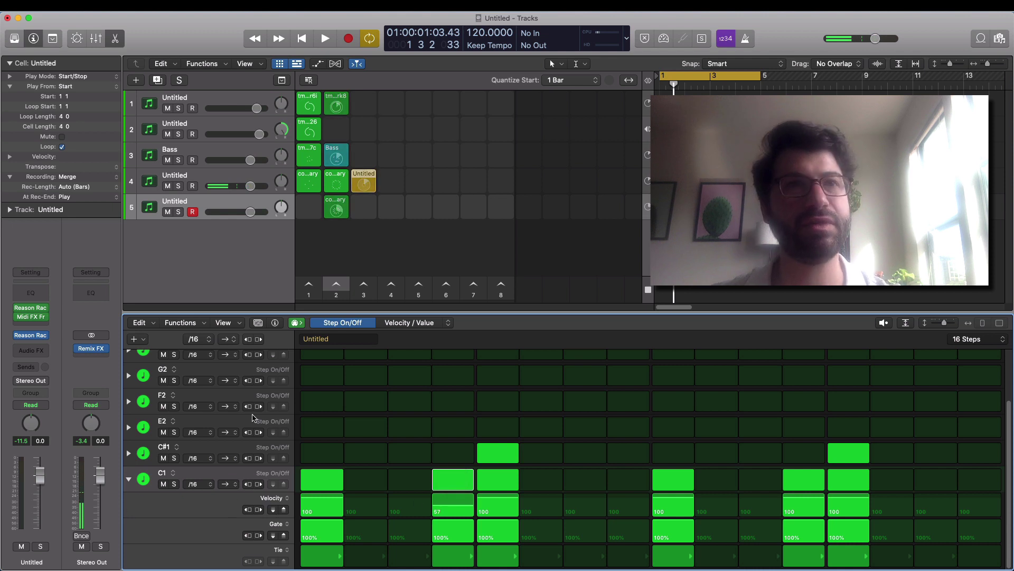
Step: Reassign the pattern's E2 row to note D1 and turn on its steps 1, 5, 9 and 13
scroll(211, 444, "up", 1)
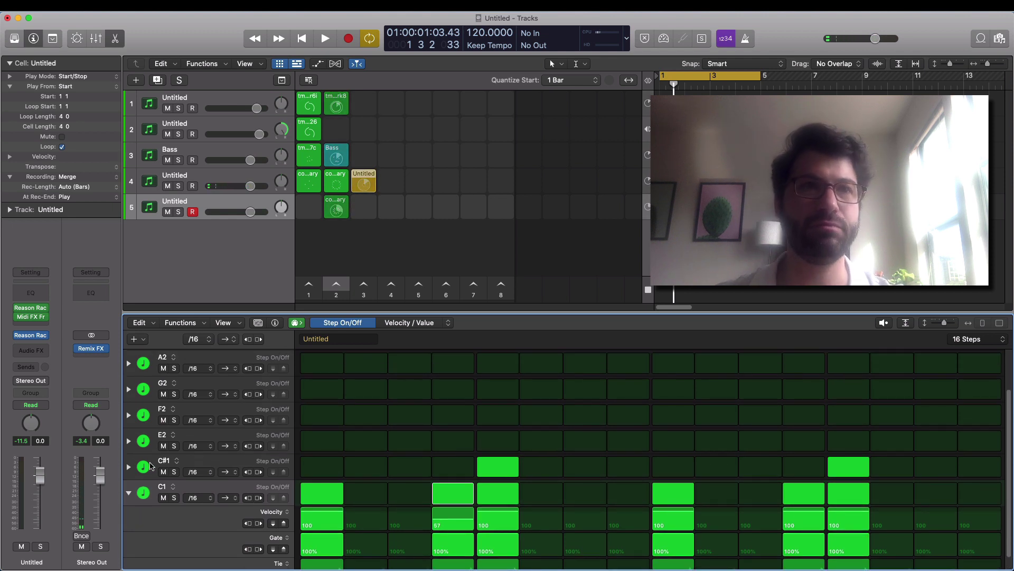
left_click(170, 437)
mouse_move(182, 445)
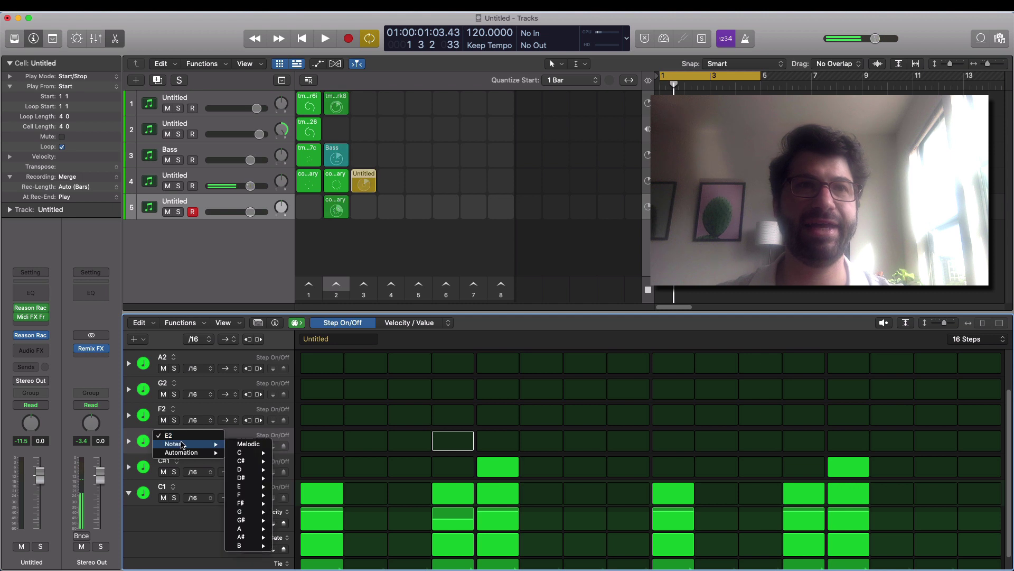
mouse_move(256, 464)
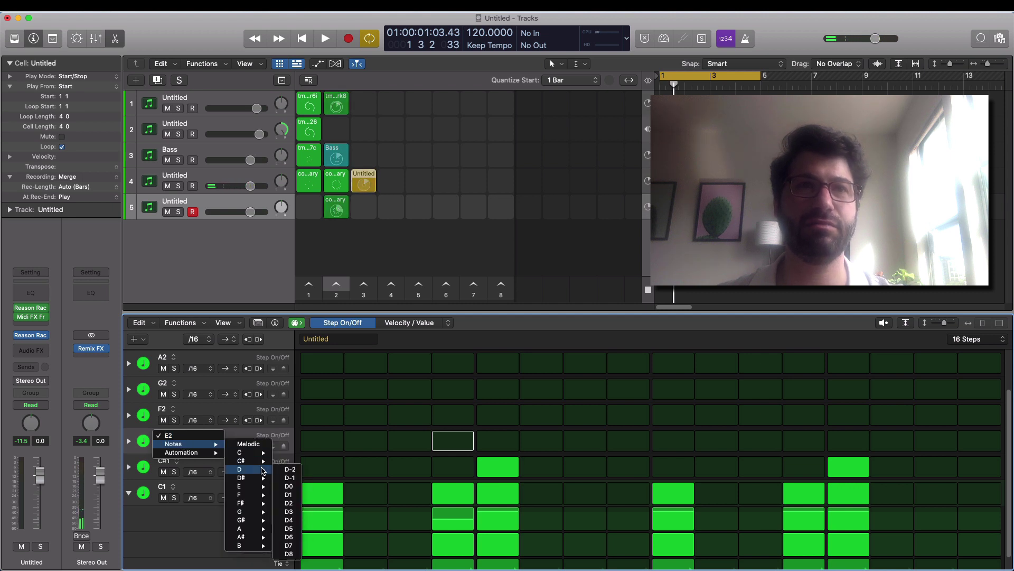
left_click(438, 430)
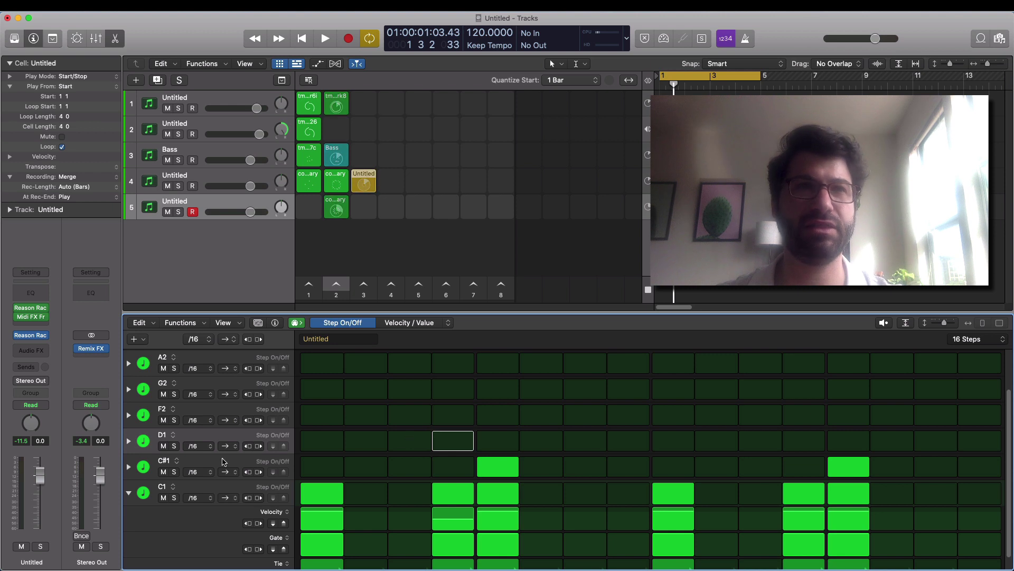
left_click(143, 441)
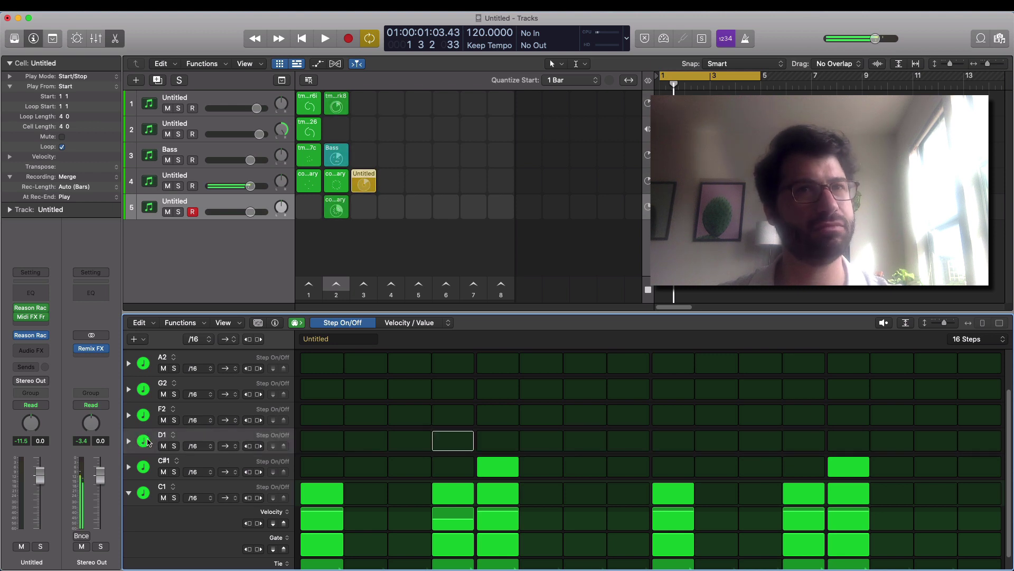
left_click(322, 440)
left_click(499, 439)
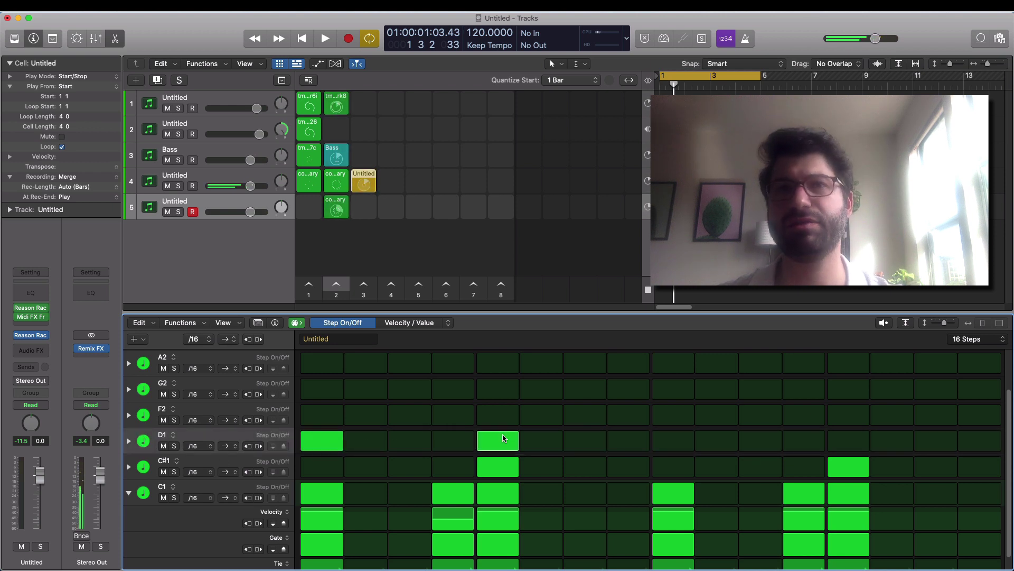
left_click(669, 439)
left_click(851, 440)
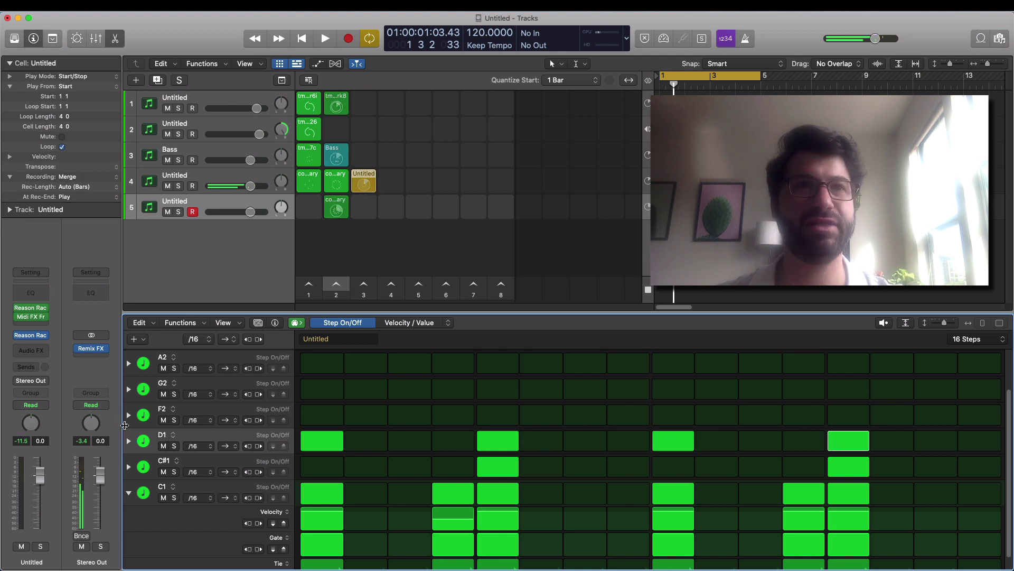
Step: Reassign the pattern's F2 row to note D#1 and turn on its steps 3, 7, 11 and 15
left_click(173, 412)
mouse_move(195, 418)
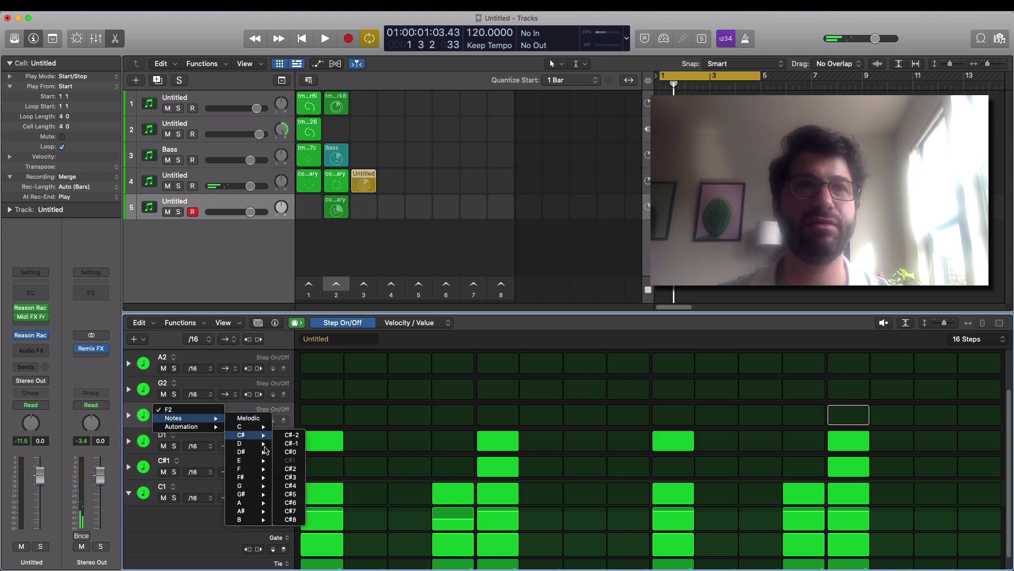
mouse_move(266, 455)
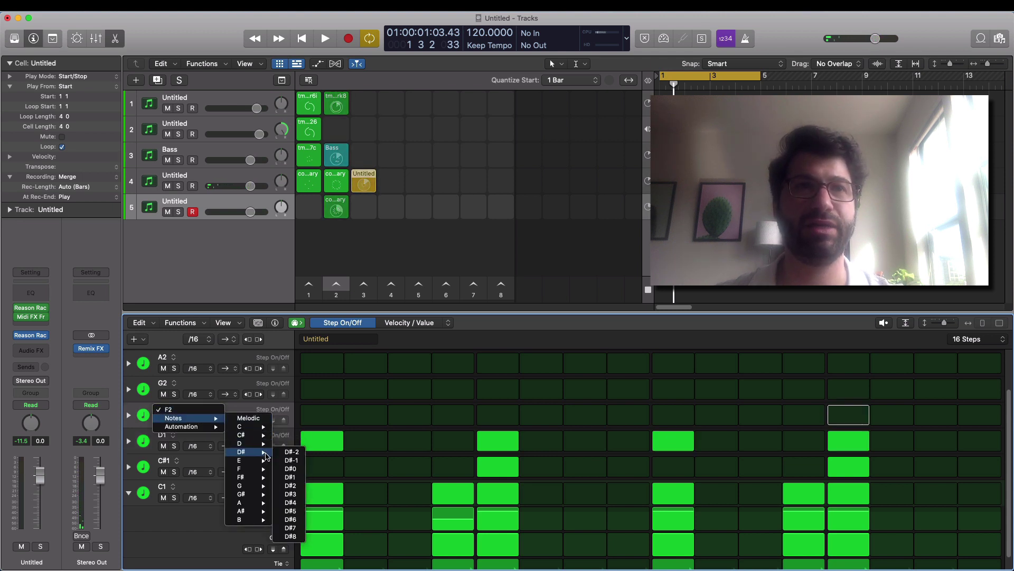
left_click(297, 478)
left_click(410, 414)
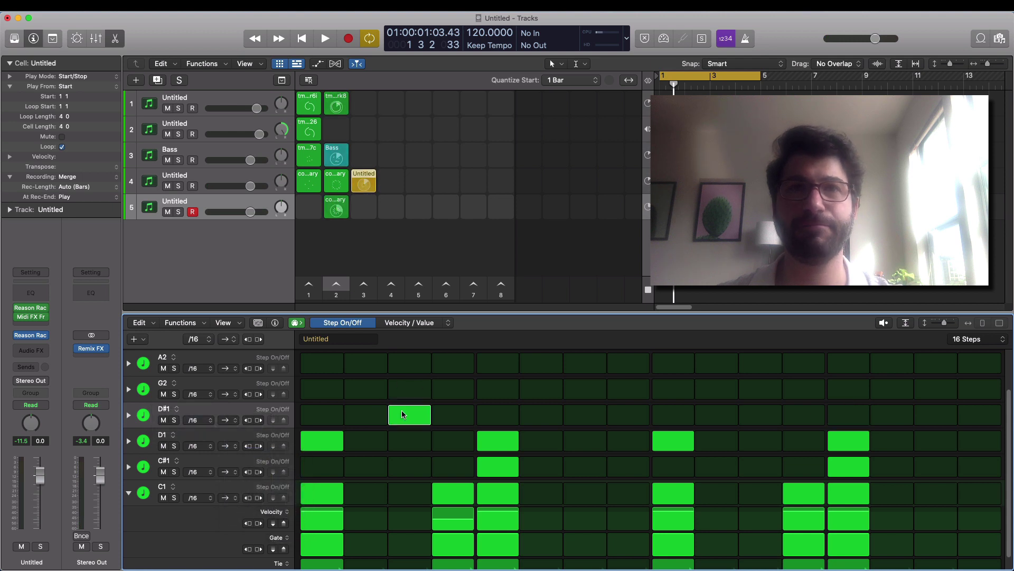
left_click(583, 416)
left_click(750, 414)
left_click(938, 412)
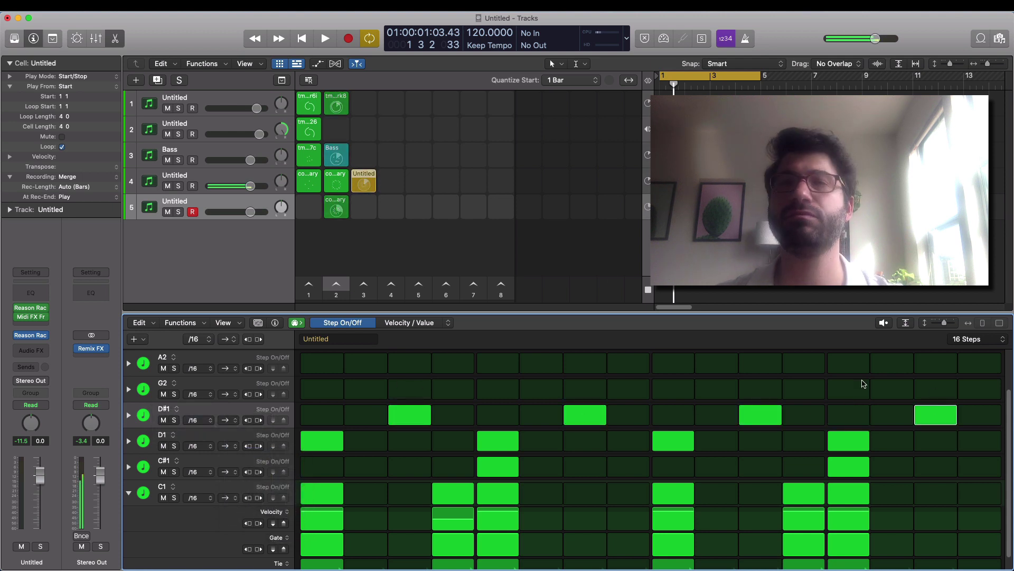
Step: Play scene 3 to audition the drum pattern, briefly muting and unmuting the D1 row
left_click(361, 281)
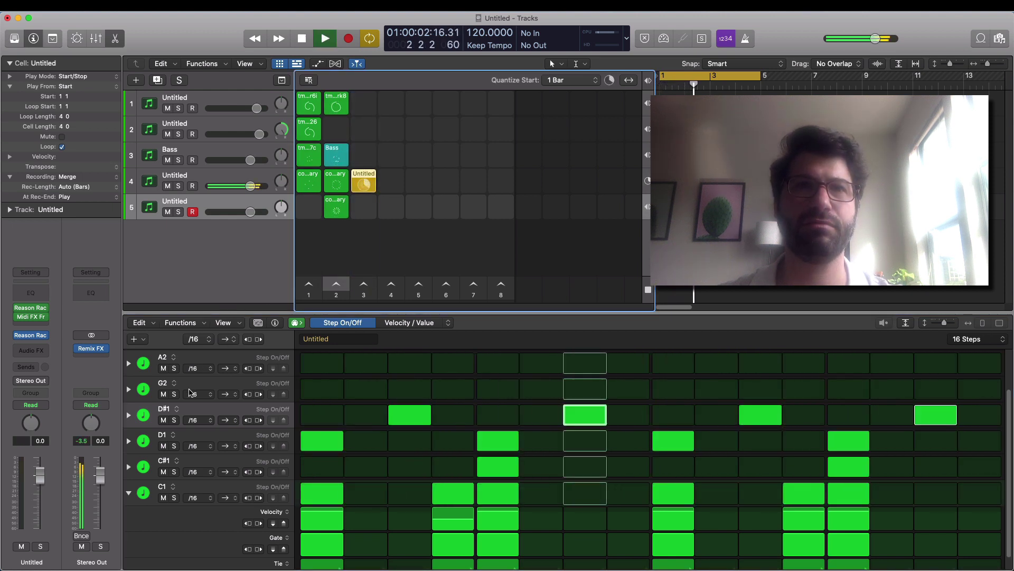
left_click(163, 447)
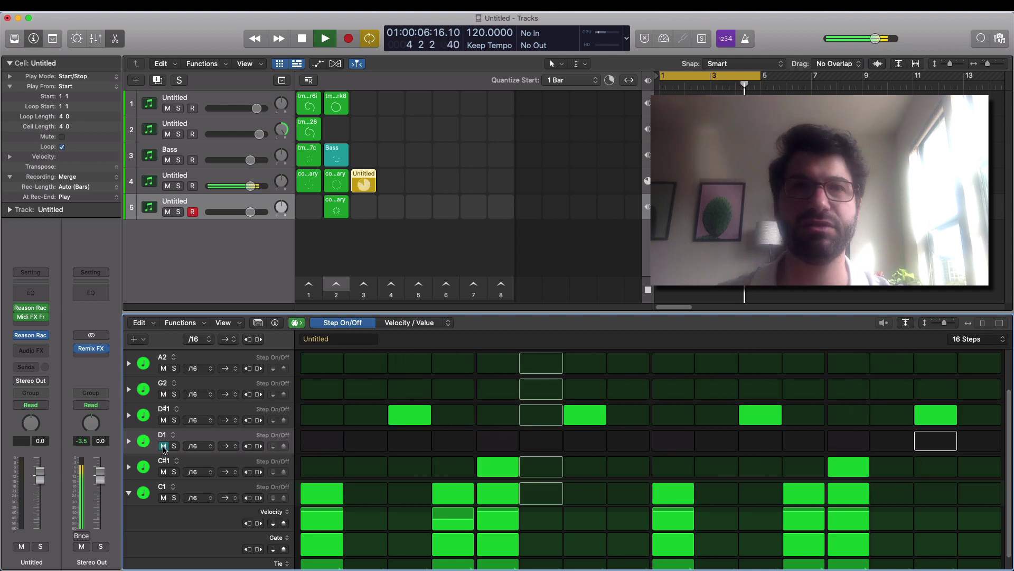
left_click(164, 447)
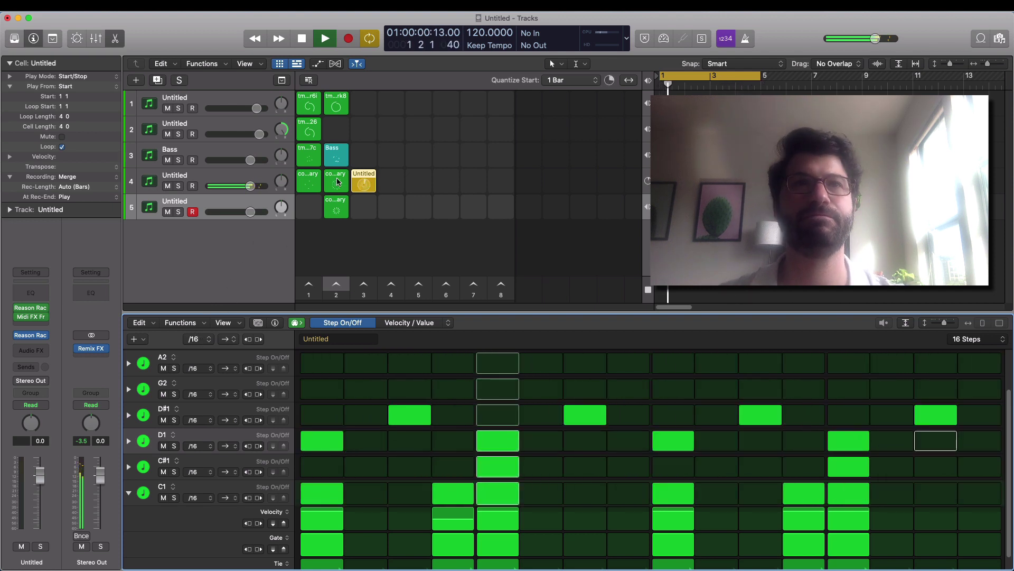
Step: Launch scene 2 to hear its loops, and start and stop playback of the Live Loops cells
left_click(336, 285)
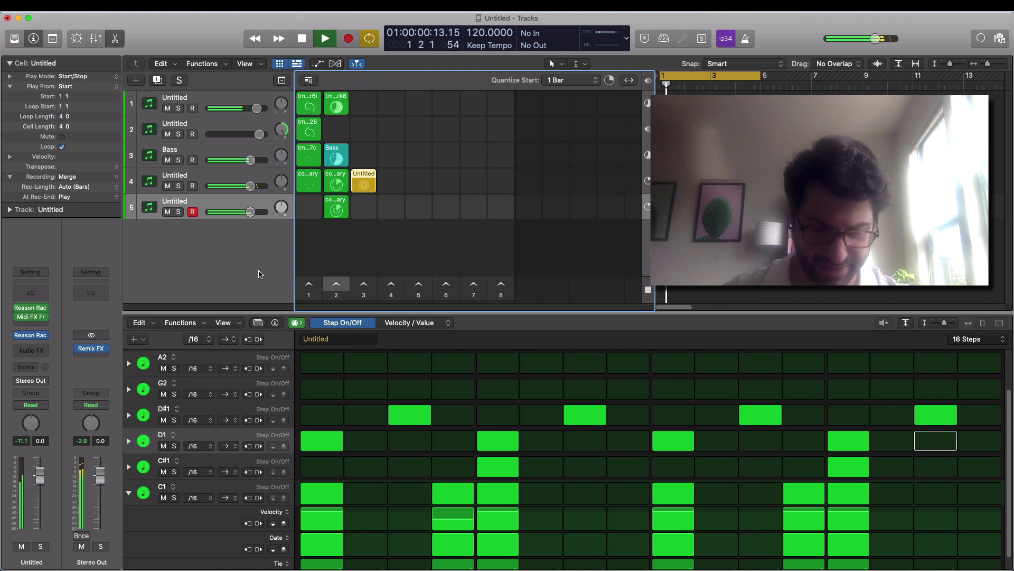
key("space")
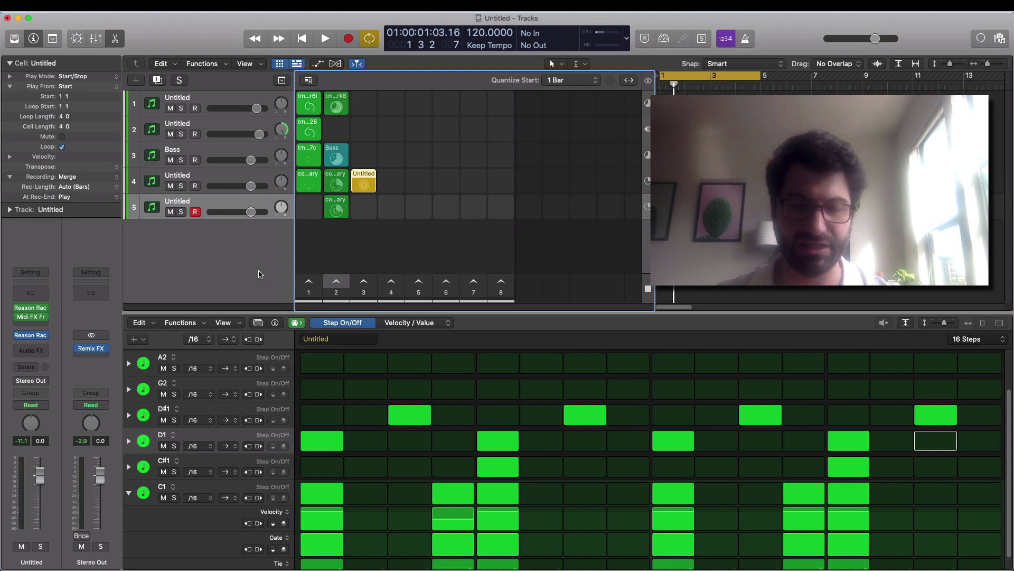
key("space")
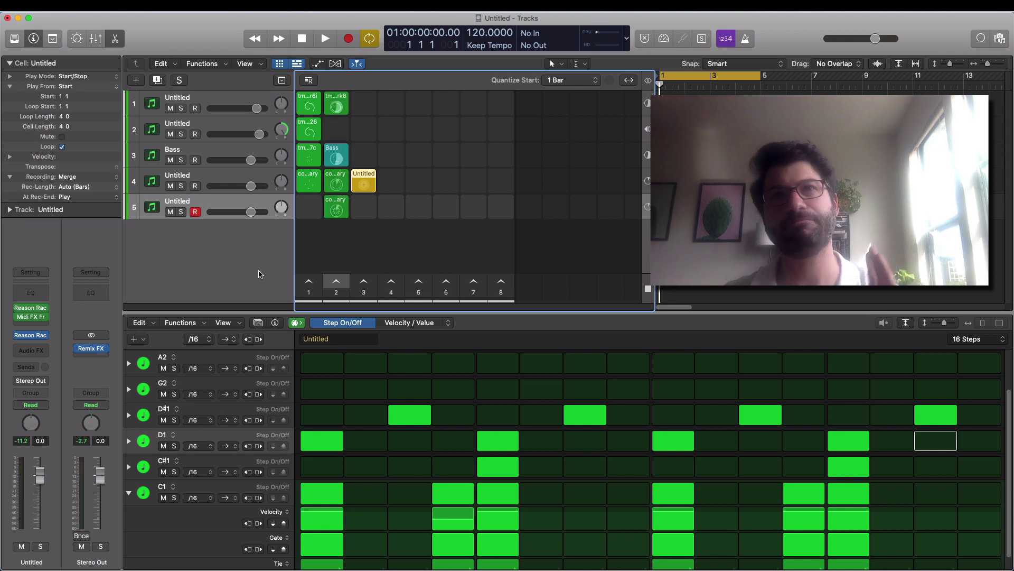
key("space")
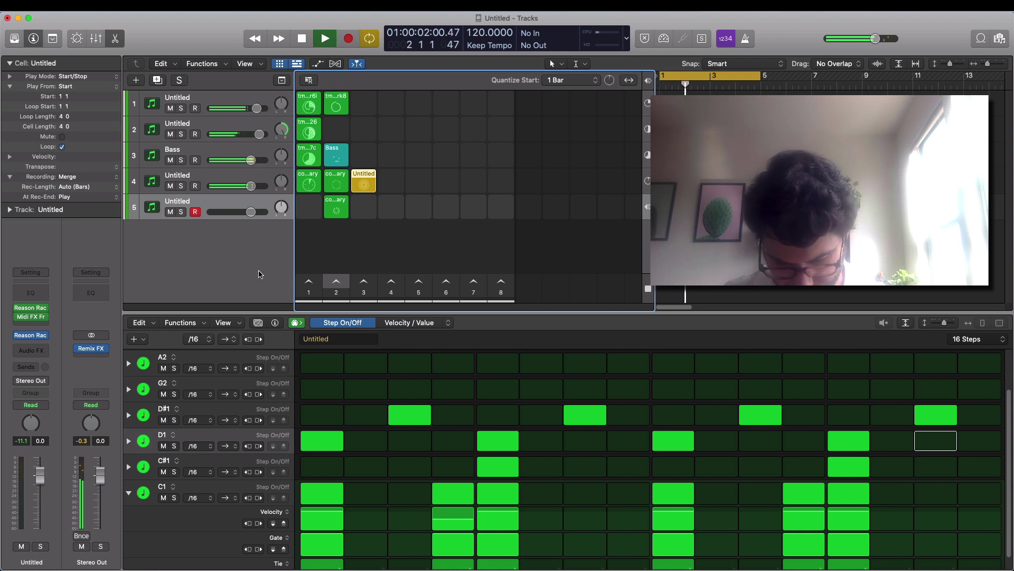
key("space")
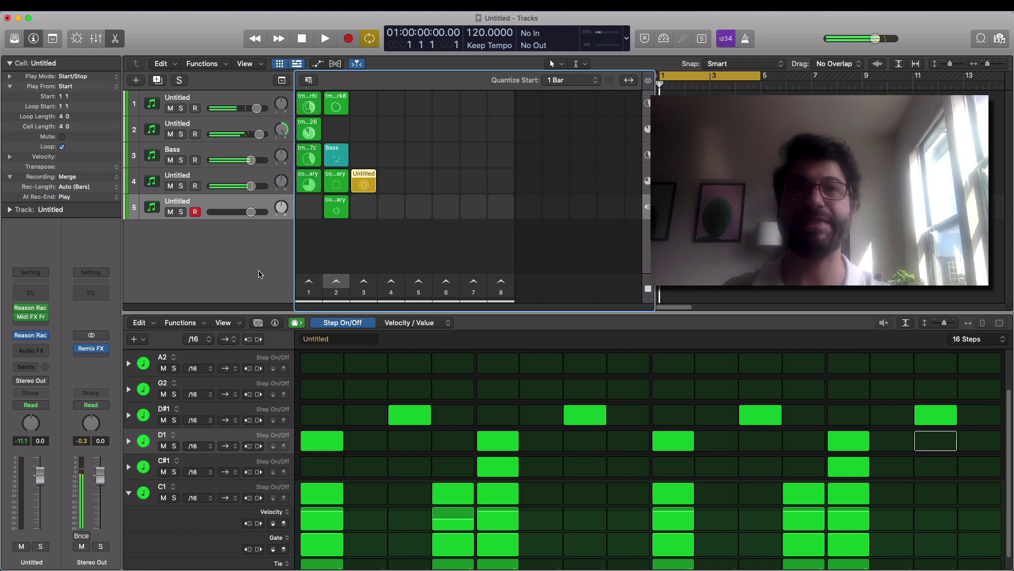